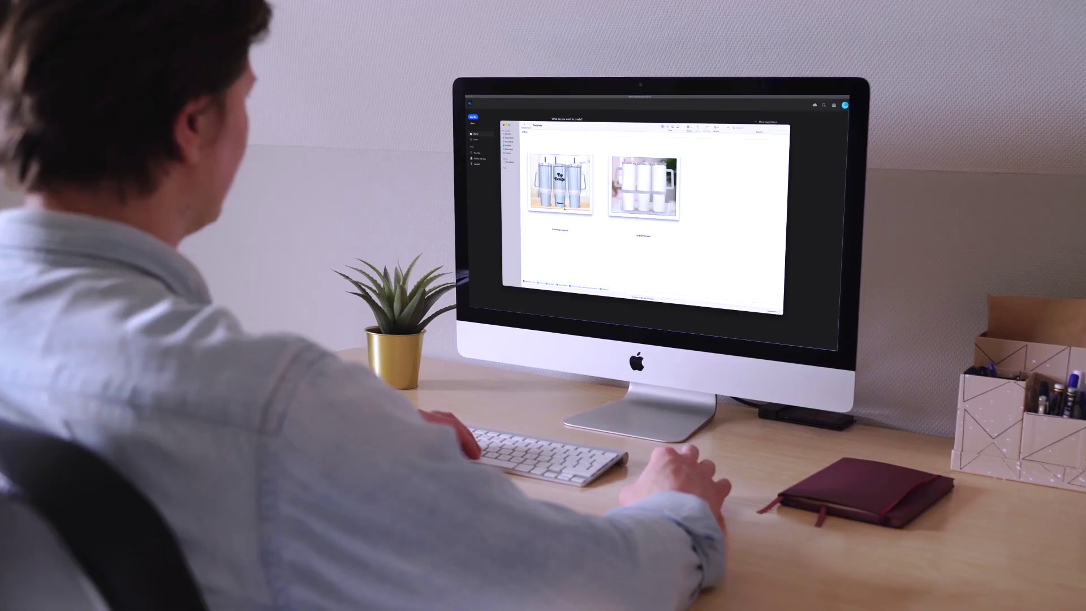
click(564, 209)
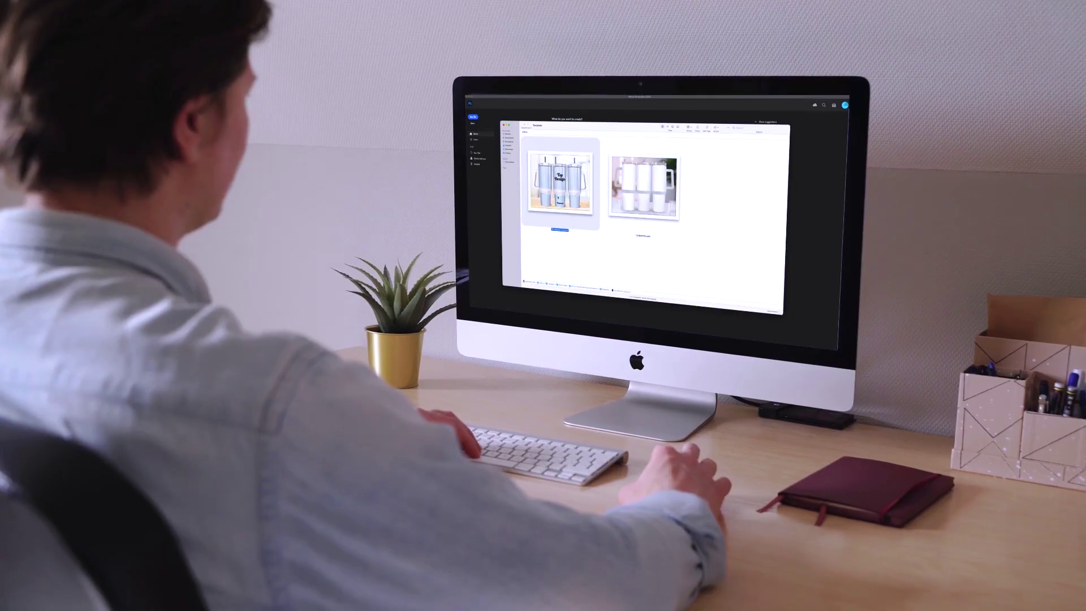
right_click(563, 198)
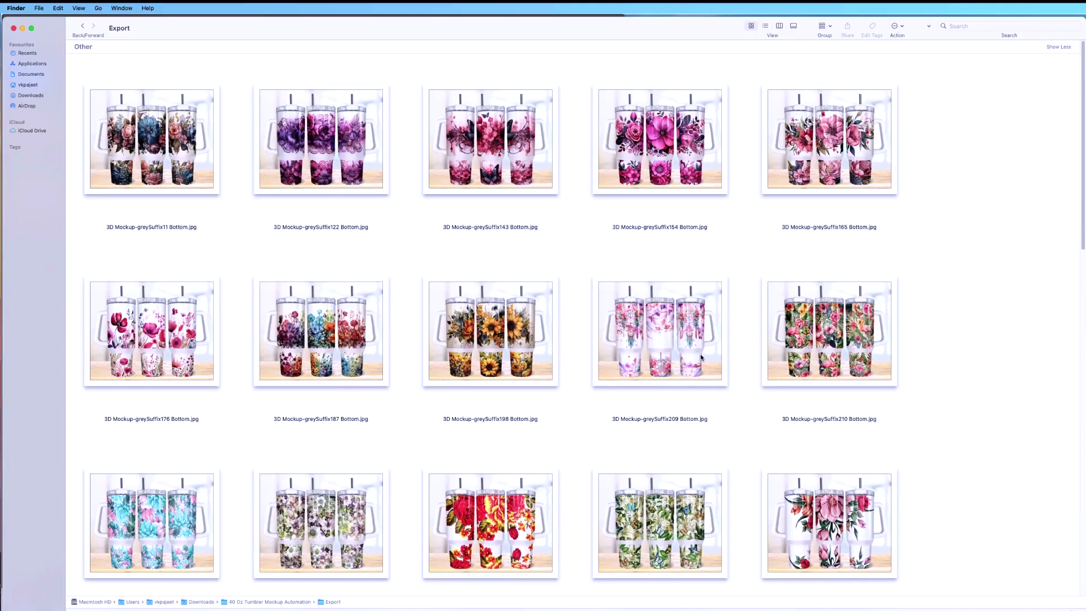
Browse the finished tumbler mockups in the Export folder, viewing several of them one after another as large previews.
scroll(700, 354, down, 2)
scroll(700, 357, down, 10)
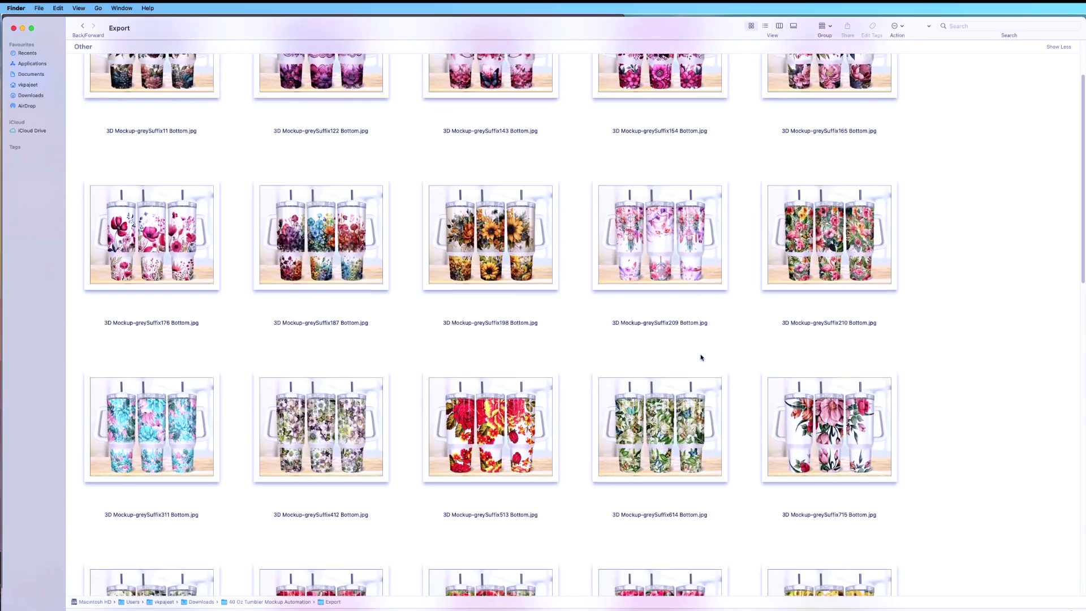
scroll(701, 357, up, 10)
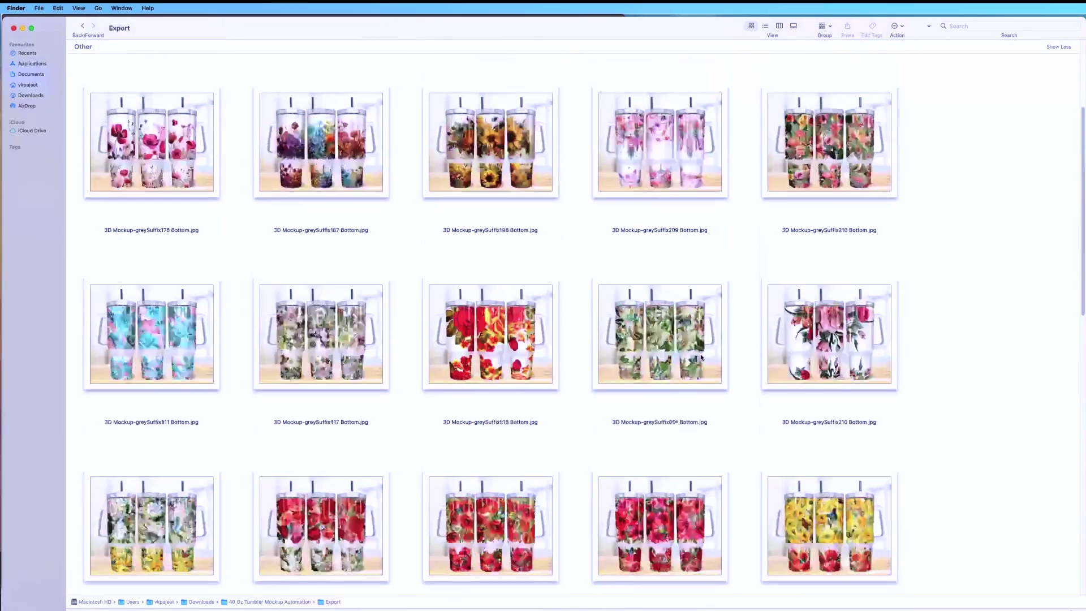
key(super+4)
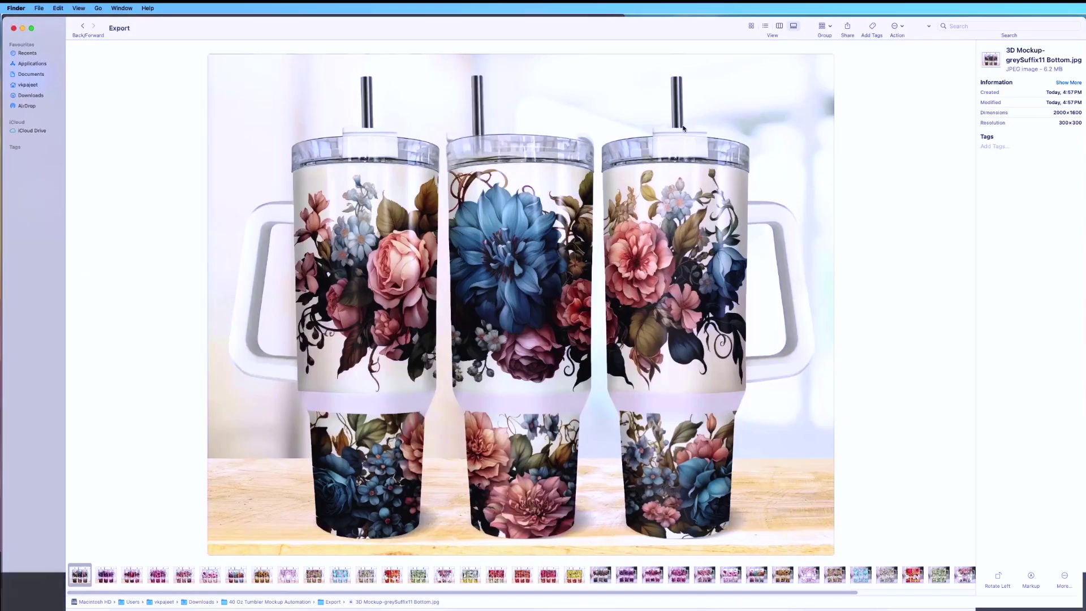
key(Right)
key(Right)
key(Right)
key(Right)
key(Right)
key(Right)
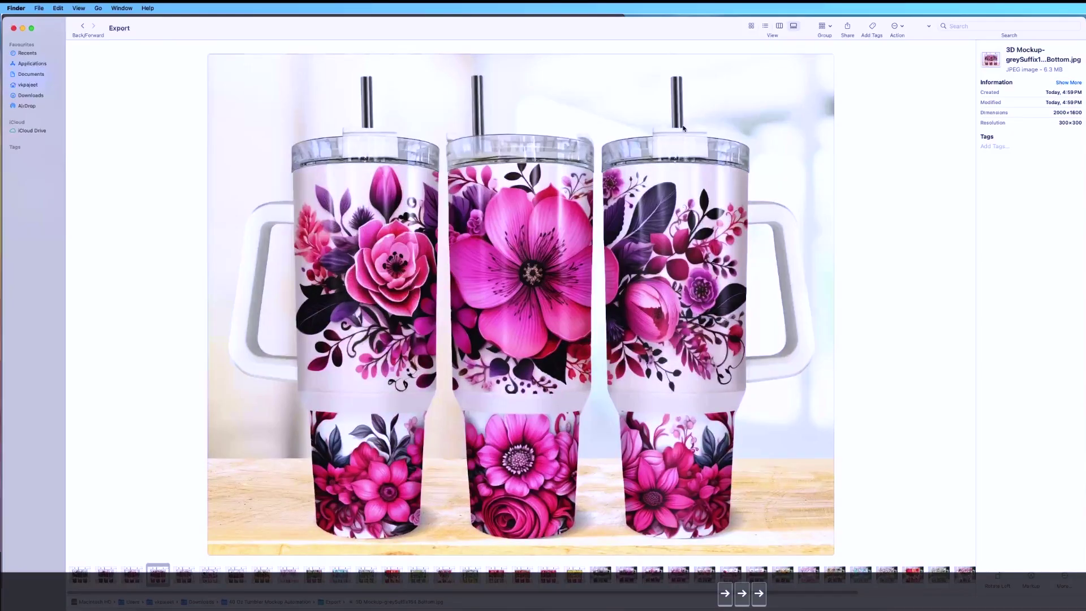
key(Right)
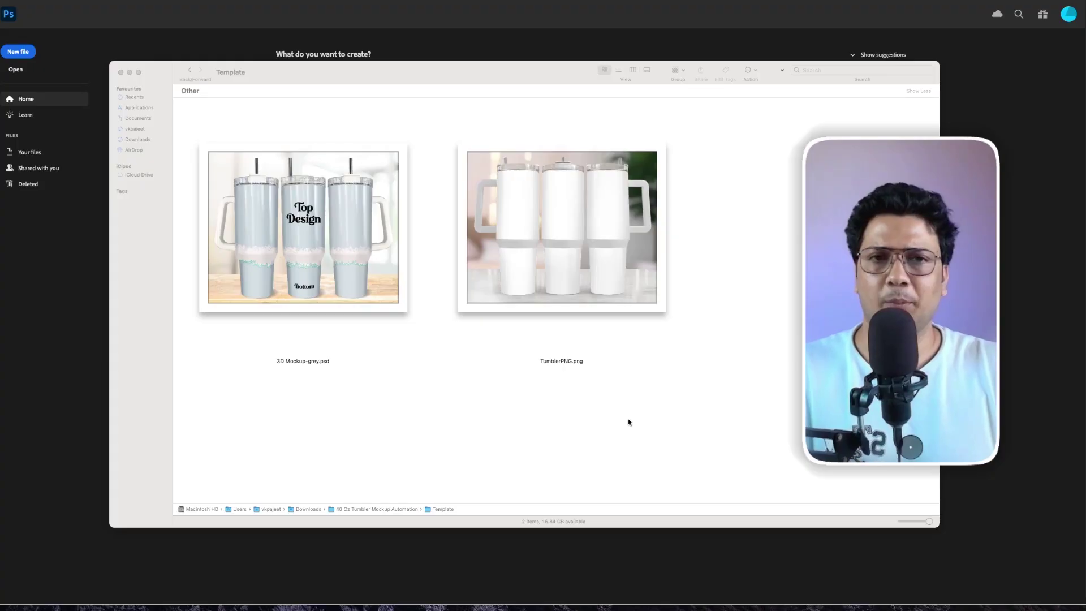
Open TumblerPNG.png from the Template folder in Adobe Photoshop 2025.
click(631, 397)
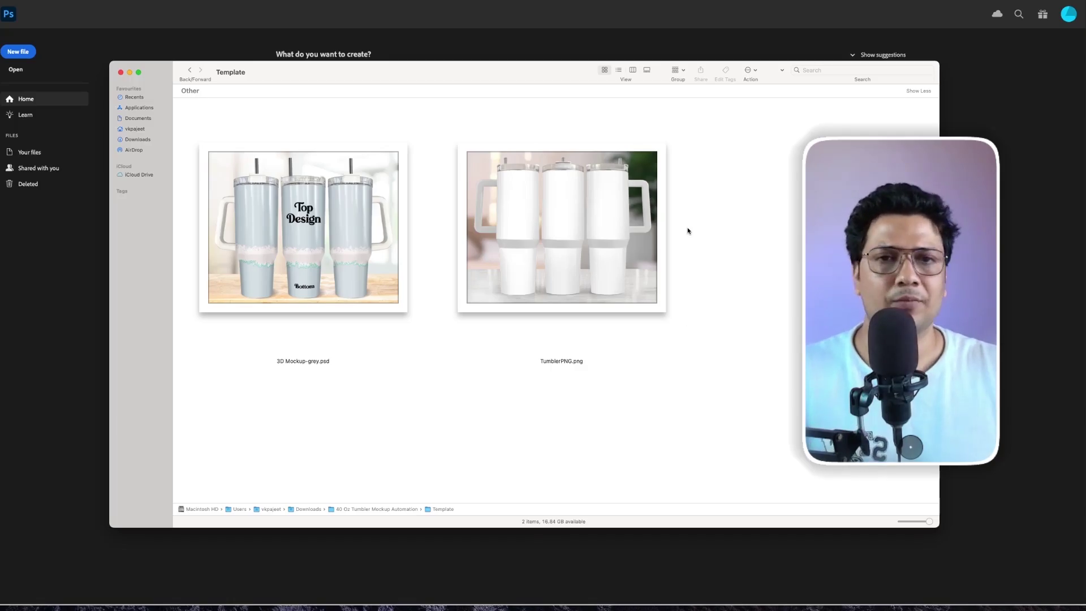
click(524, 235)
right_click(524, 210)
mouse_move(568, 225)
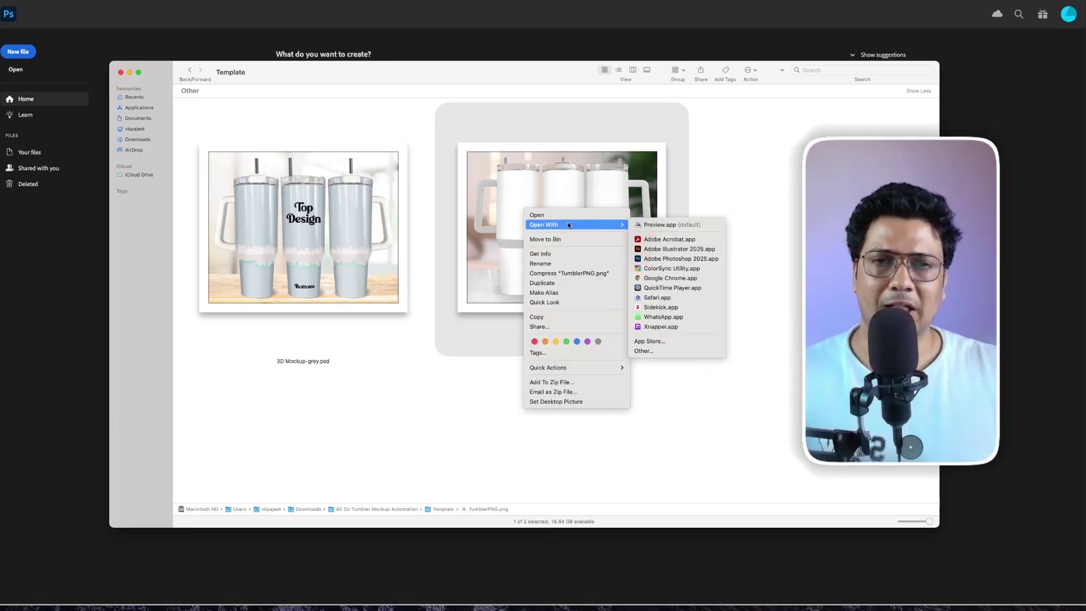
click(678, 259)
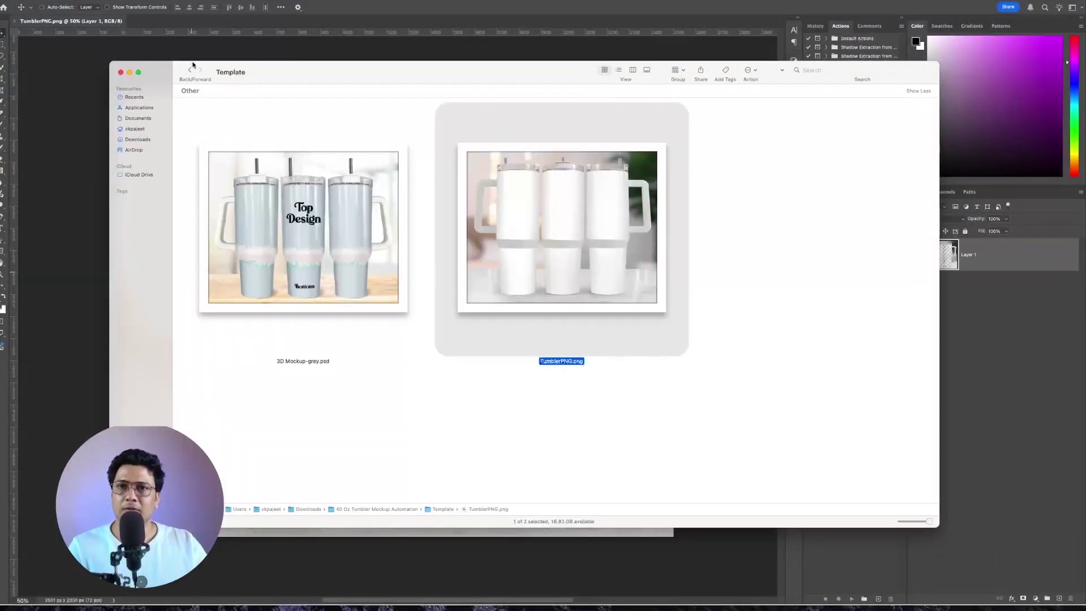
Open the Design folder in Finder and look through its Top and Bottom wrap images.
click(191, 68)
double_click(262, 198)
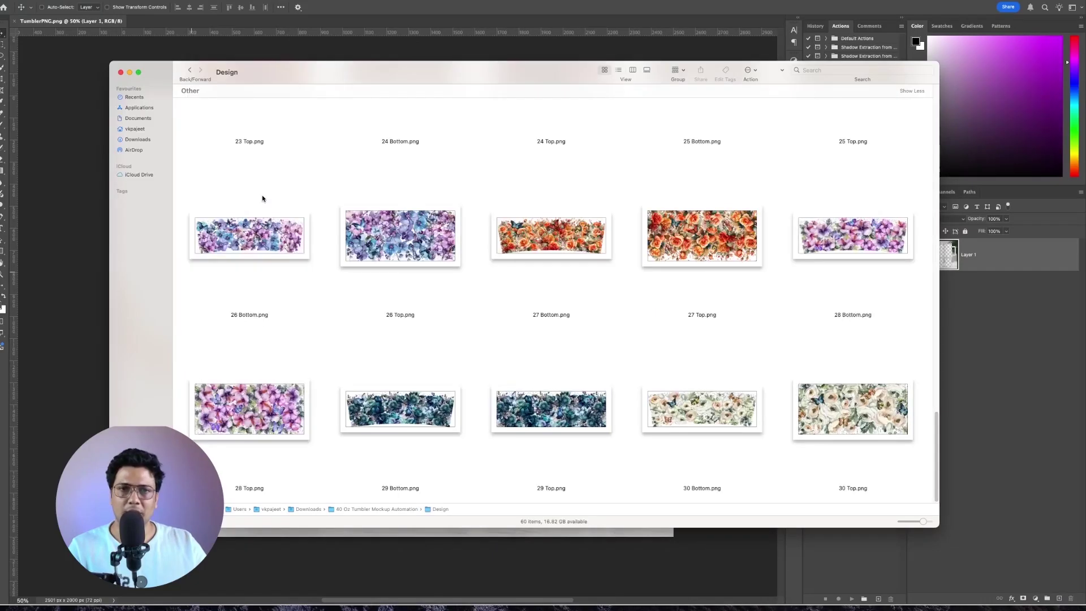
scroll(478, 237, up, 10)
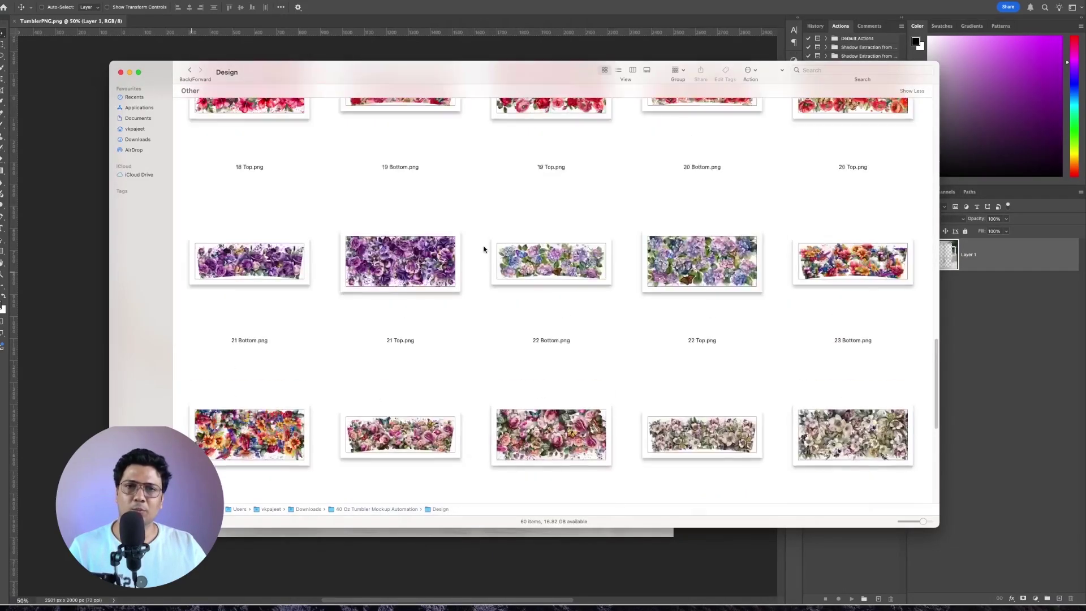
scroll(484, 250, up, 15)
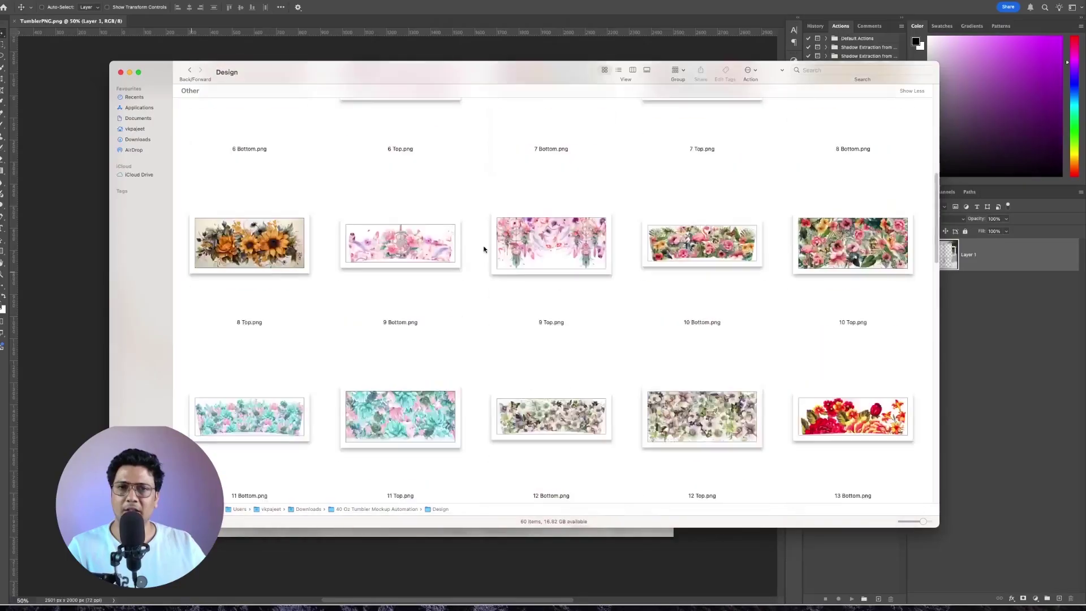
Show the file information of 1 Top.png and check its pixel dimensions.
click(392, 184)
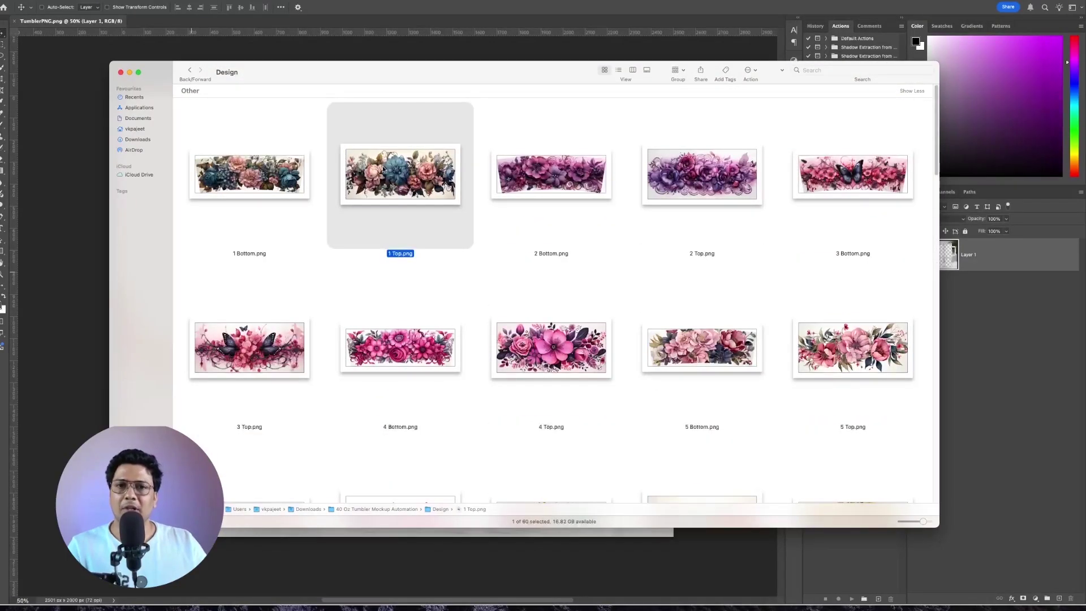
right_click(384, 168)
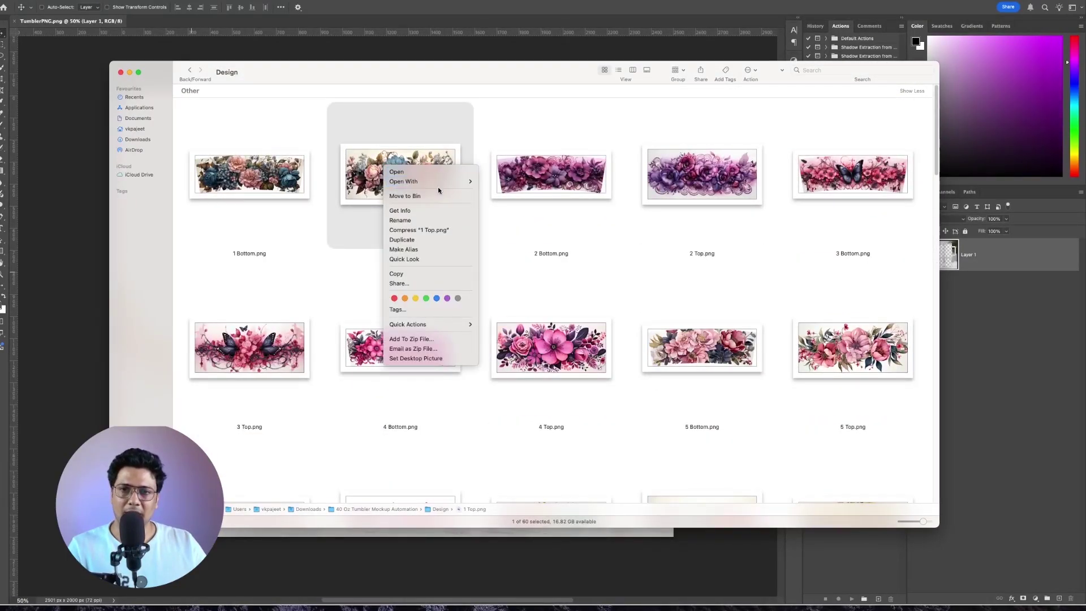
click(436, 213)
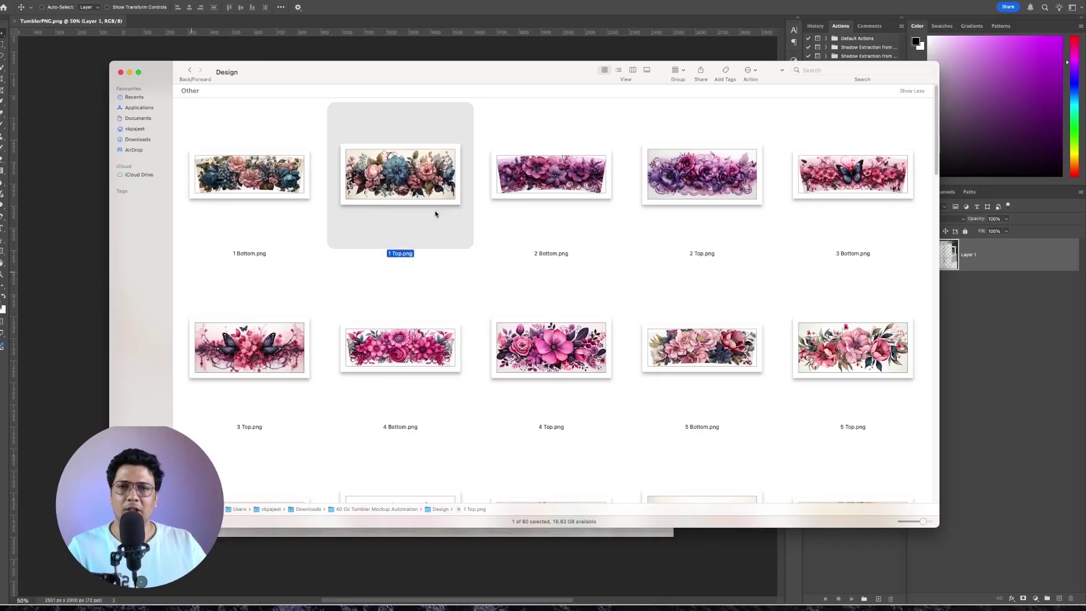
drag(69, 6, 233, 83)
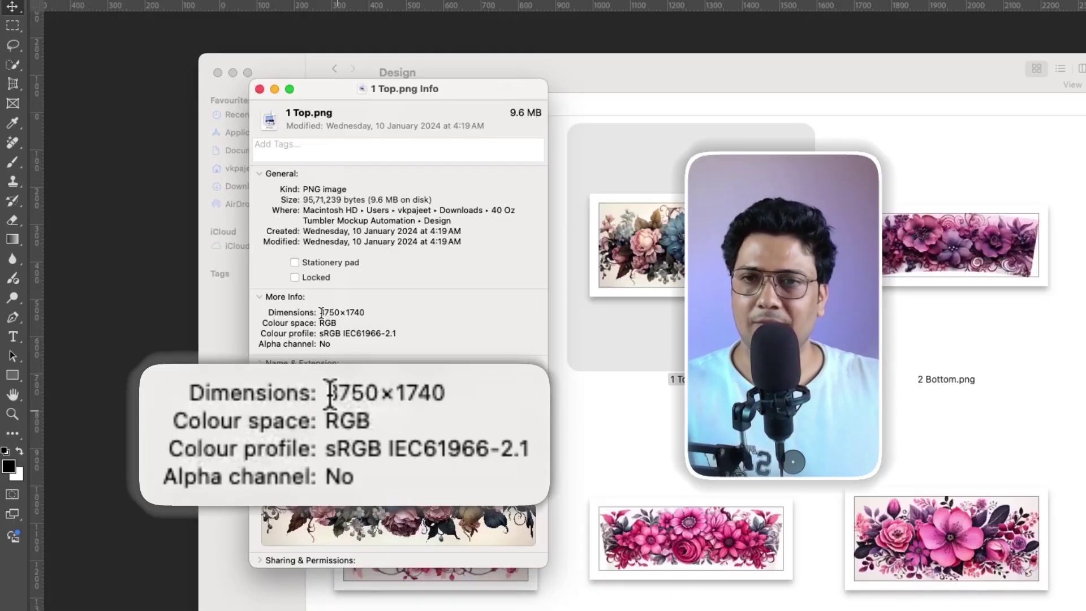
drag(320, 312, 340, 312)
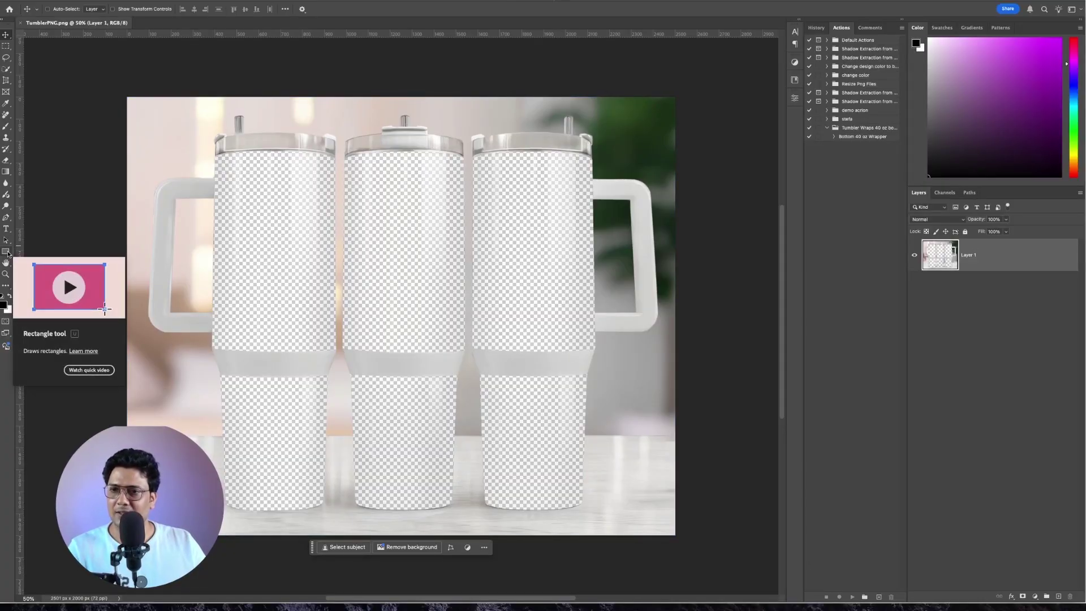
Create a rectangle shape 3750 px wide and 1740 px high in the tumbler document.
click(7, 253)
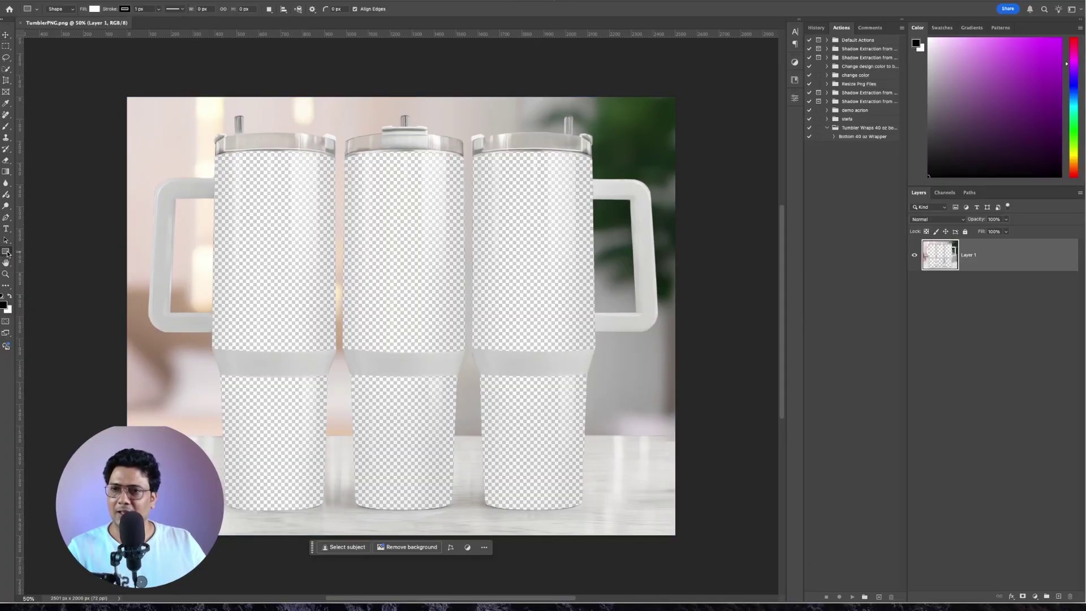
click(366, 235)
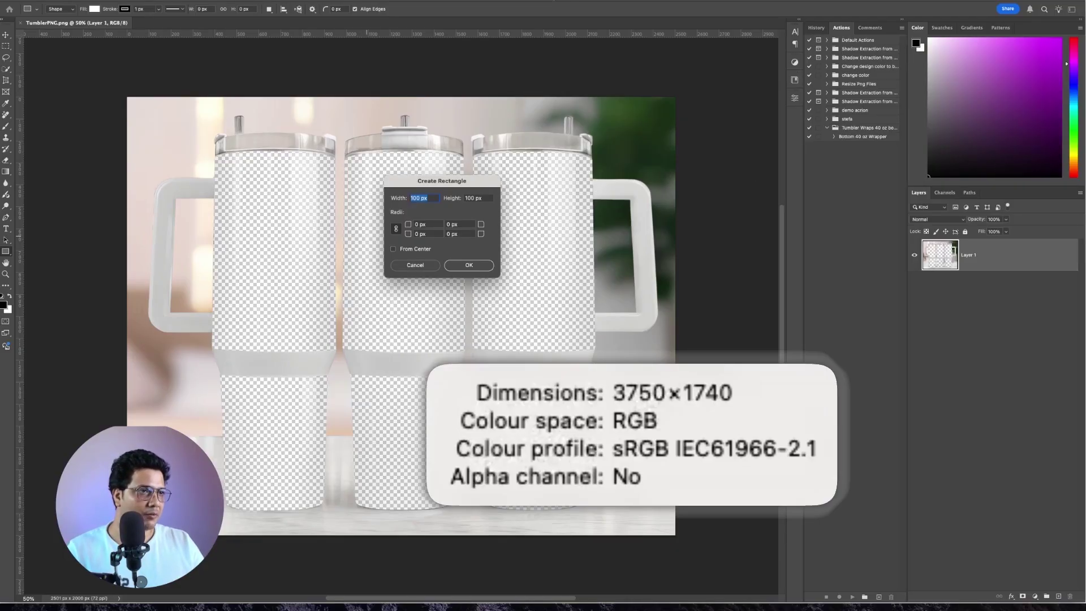
text(37)
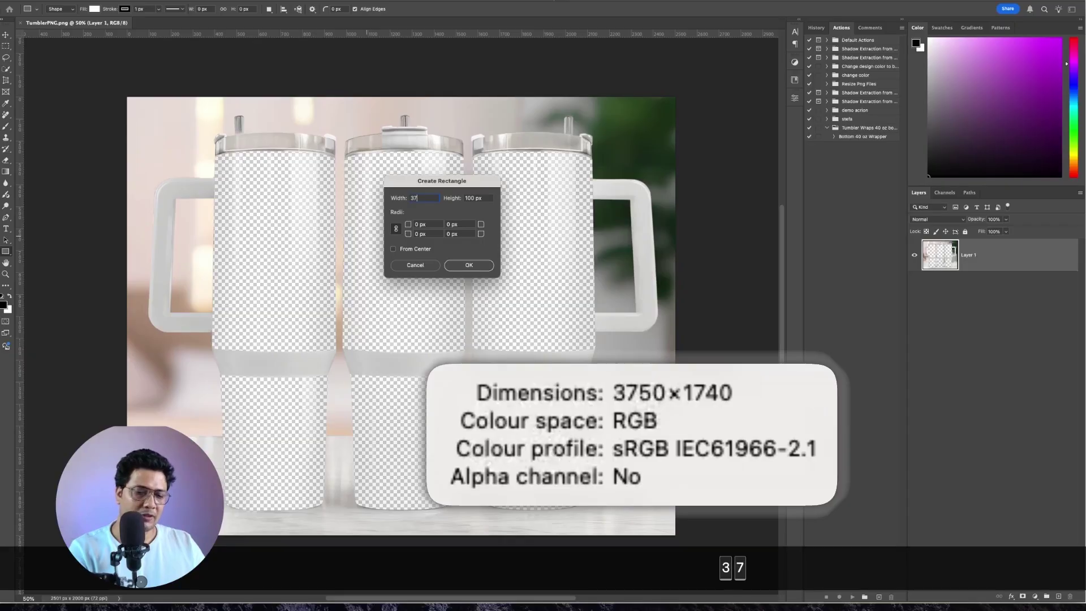
text(50)
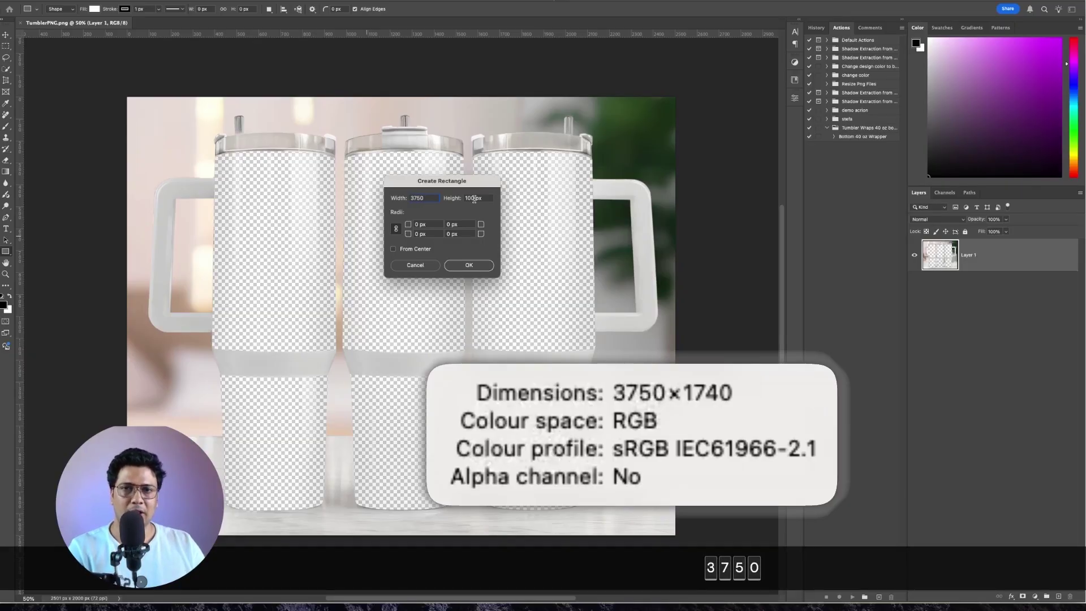
click(474, 198)
text(1)
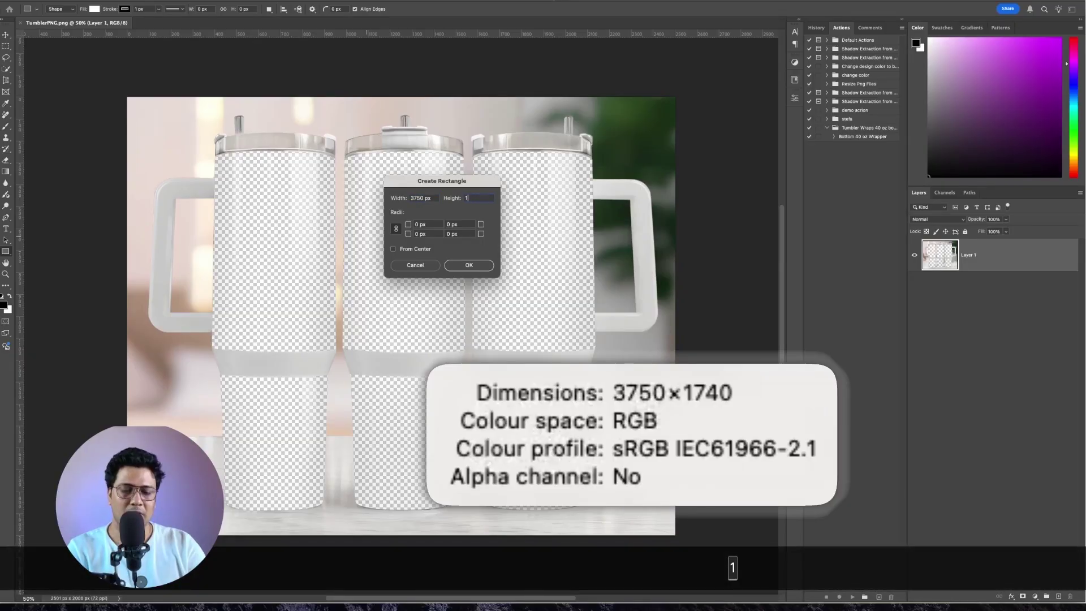
text(740)
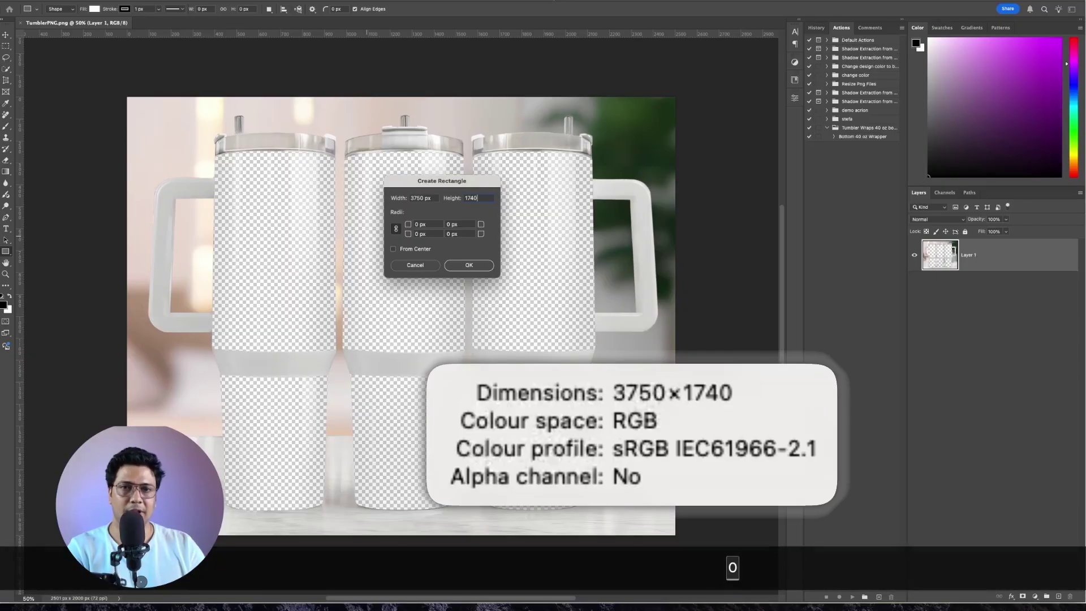
click(469, 266)
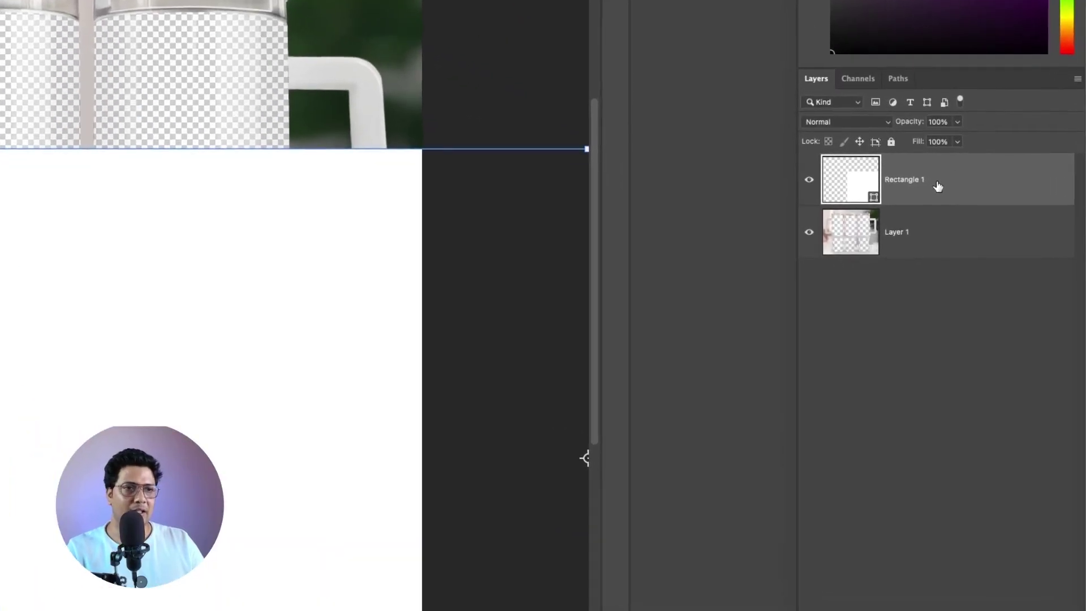
Convert the rectangle layer to a smart object and move it over the three tumblers.
right_click(937, 186)
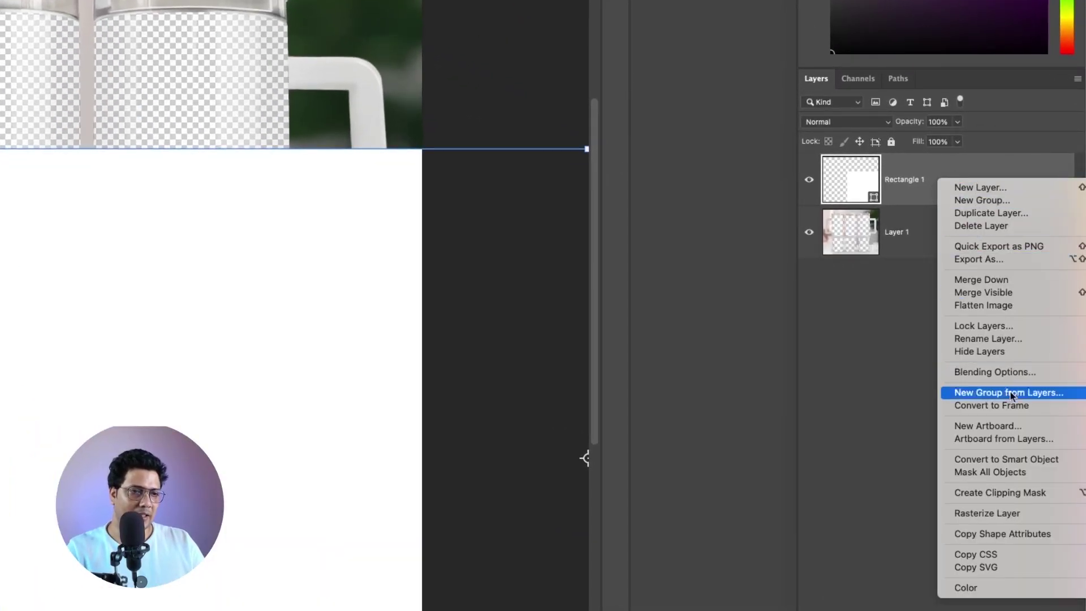
click(1027, 456)
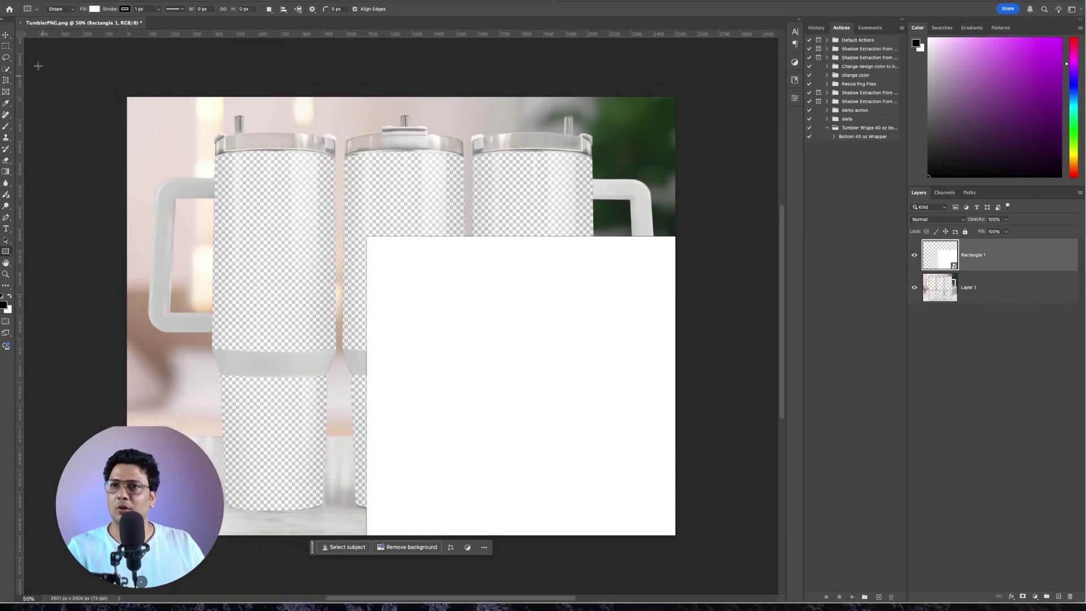
click(6, 36)
drag(428, 316, 476, 345)
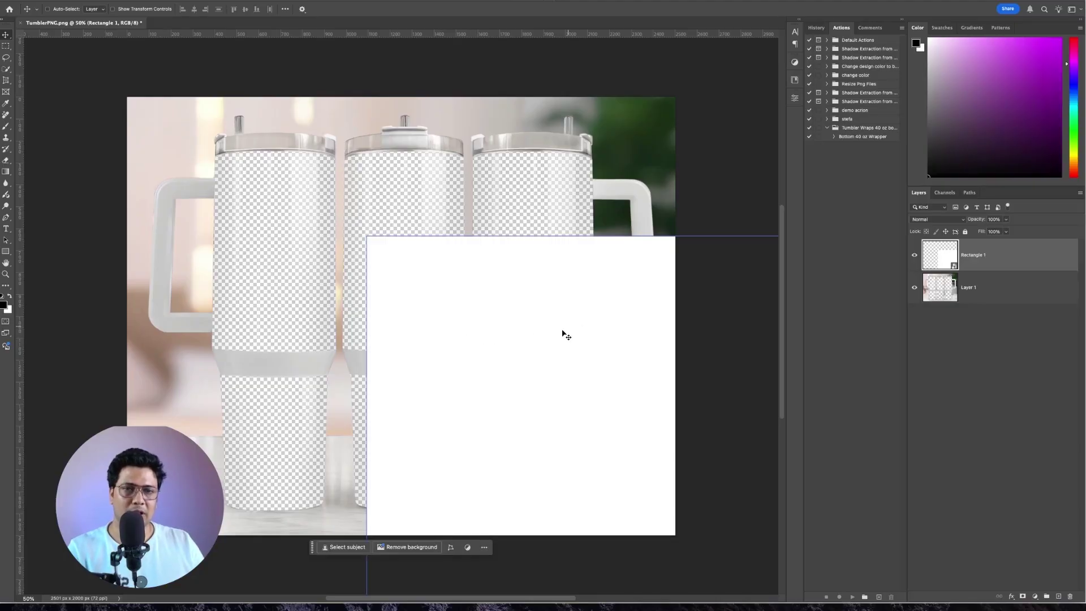
drag(565, 335, 521, 334)
click(516, 302)
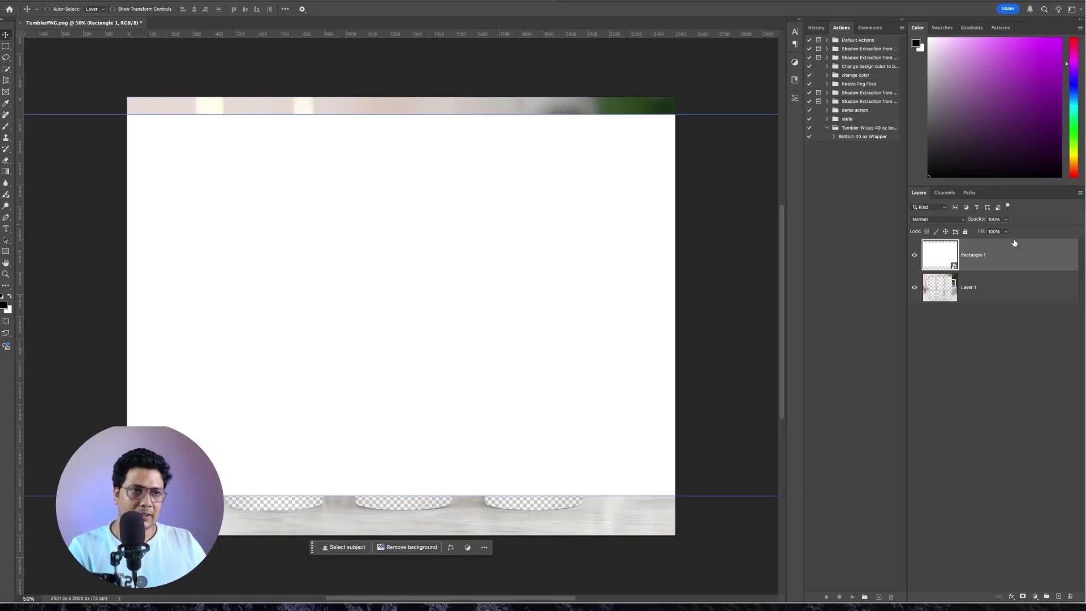
Scale the rectangle smart object to about 58% and position it over the upper sections of the tumblers.
key(super)
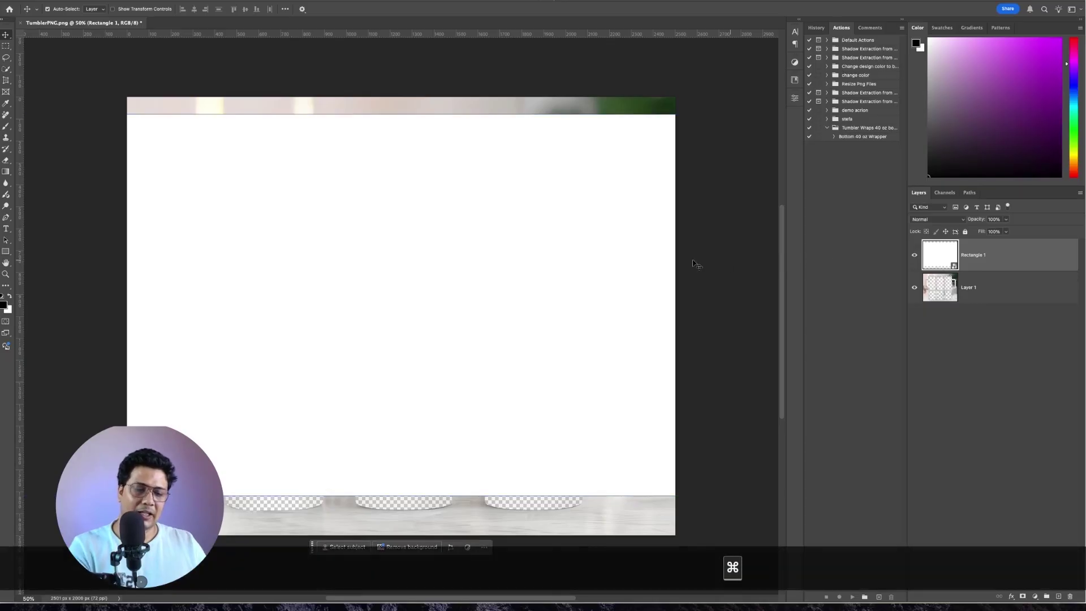
key(ctrl+t)
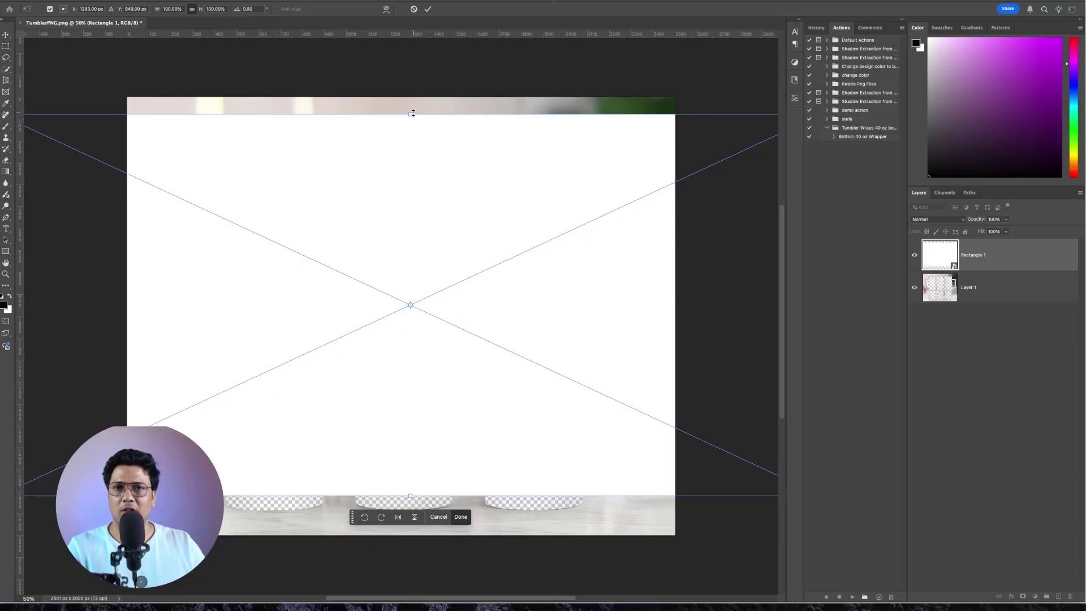
drag(410, 114, 416, 274)
drag(421, 329, 422, 191)
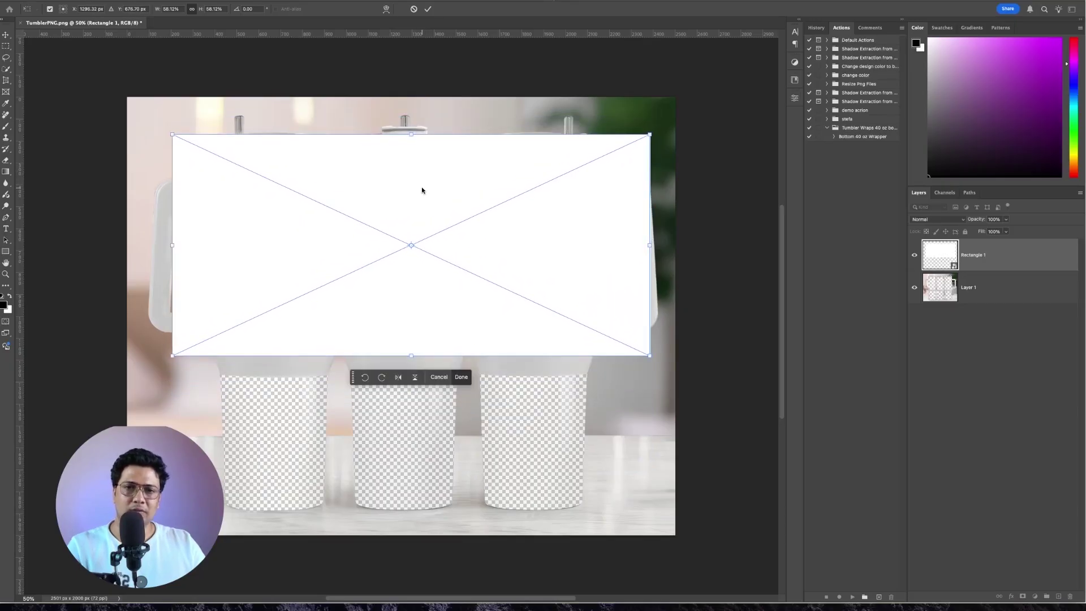
key(Return)
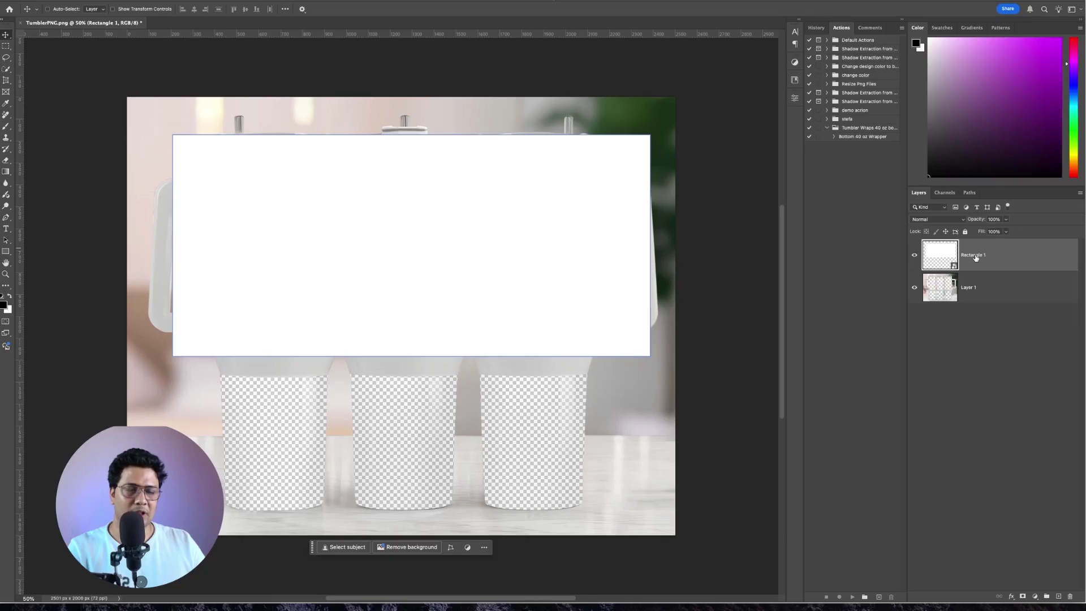
Rename the rectangle smart object layer to Top and move it below Layer 1 in the layer stack.
right_click(999, 257)
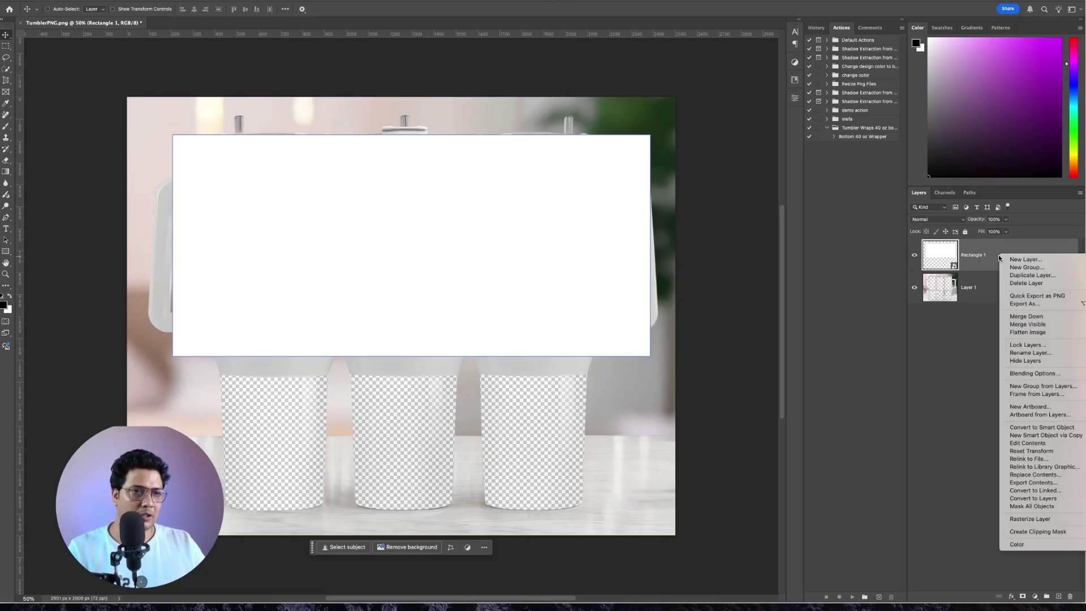
click(1039, 353)
text(T)
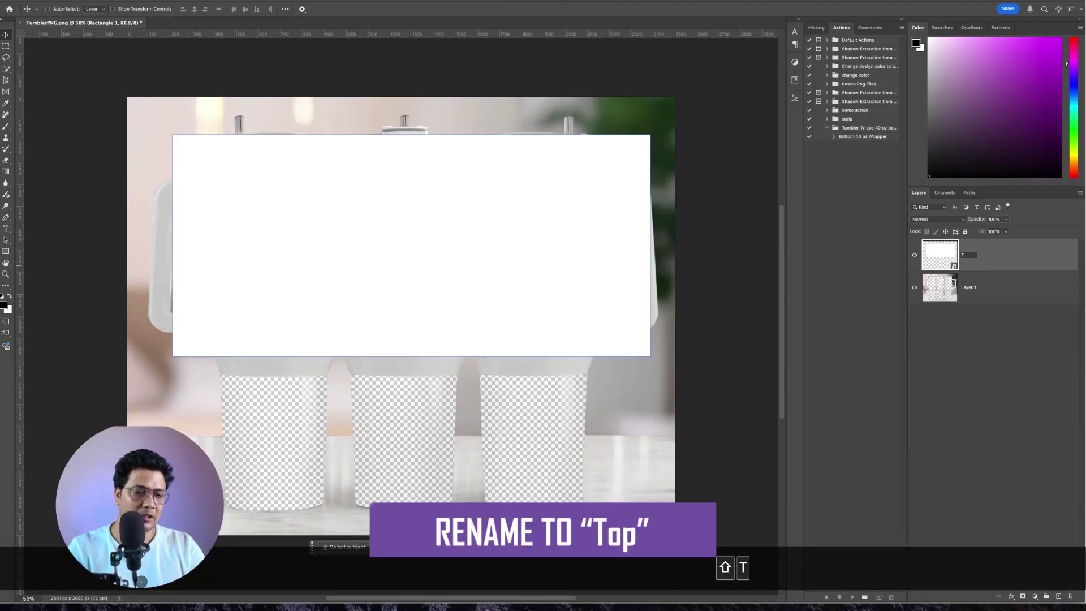
text(op)
key(Return)
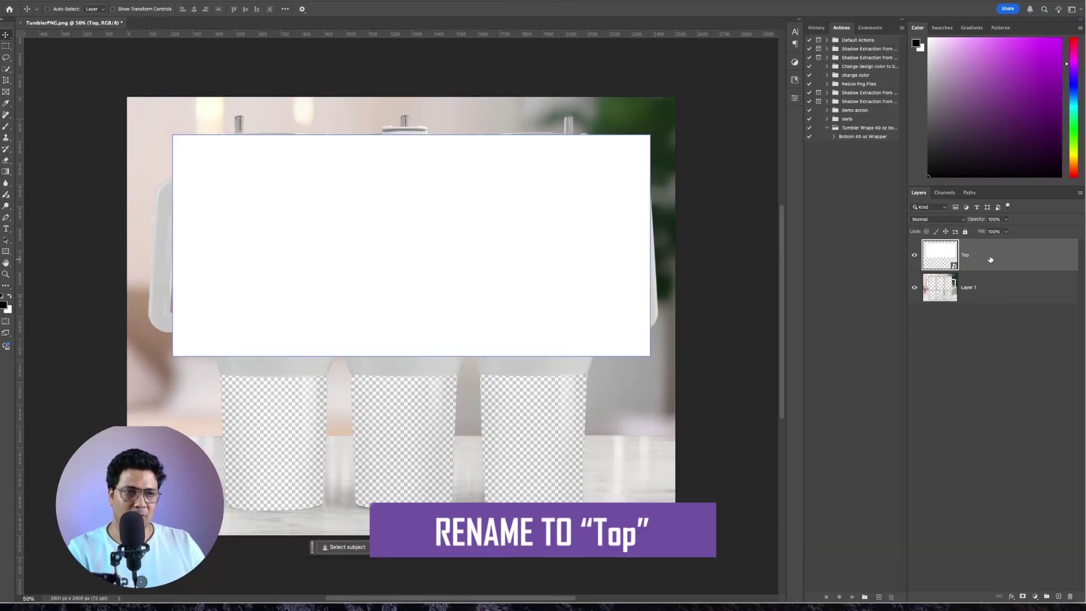
drag(990, 259, 992, 305)
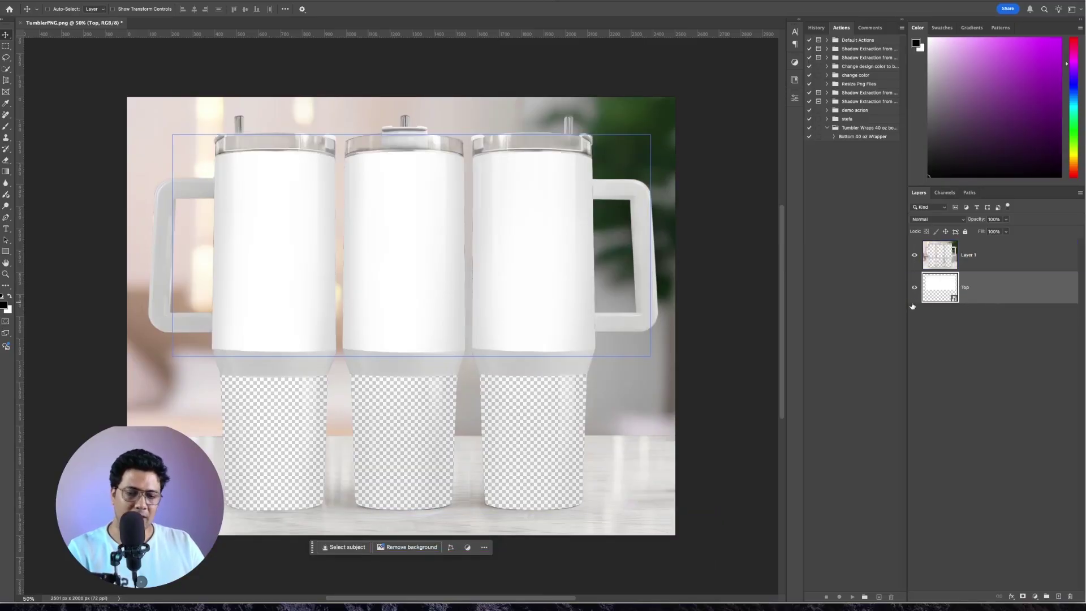
Scale the Top smart object to about 53.33% so it just covers the upper bodies of the three tumblers.
key(ctrl+t)
key(Escape)
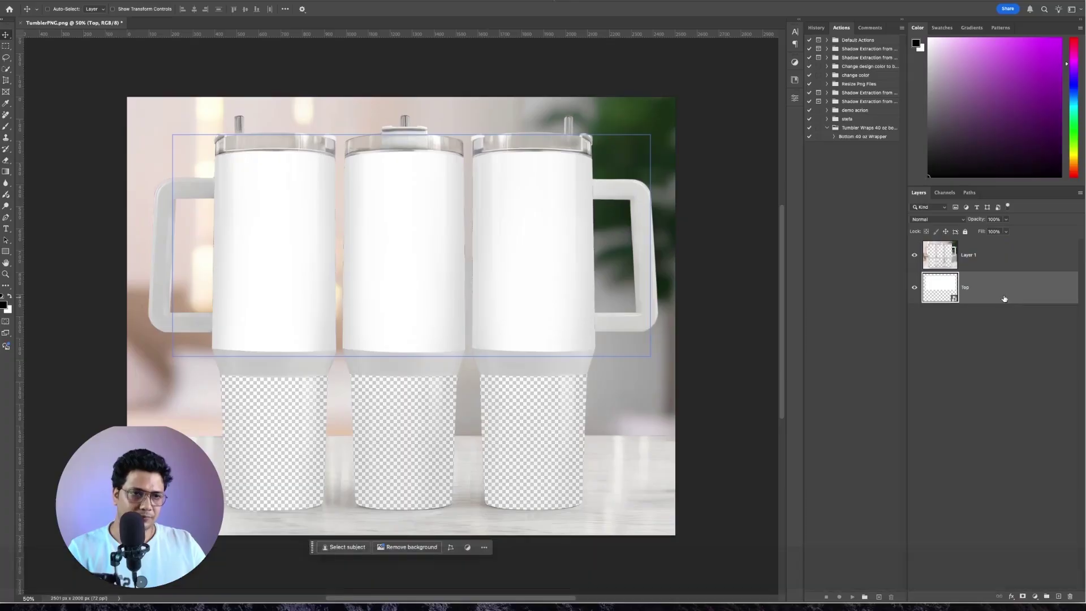
key(ctrl+t)
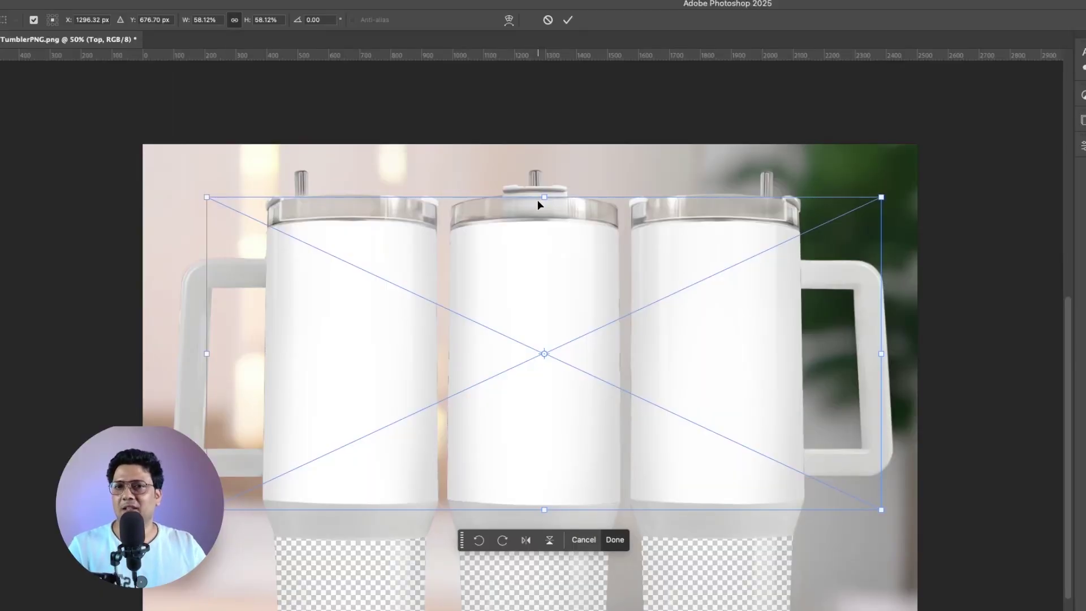
drag(544, 197, 544, 218)
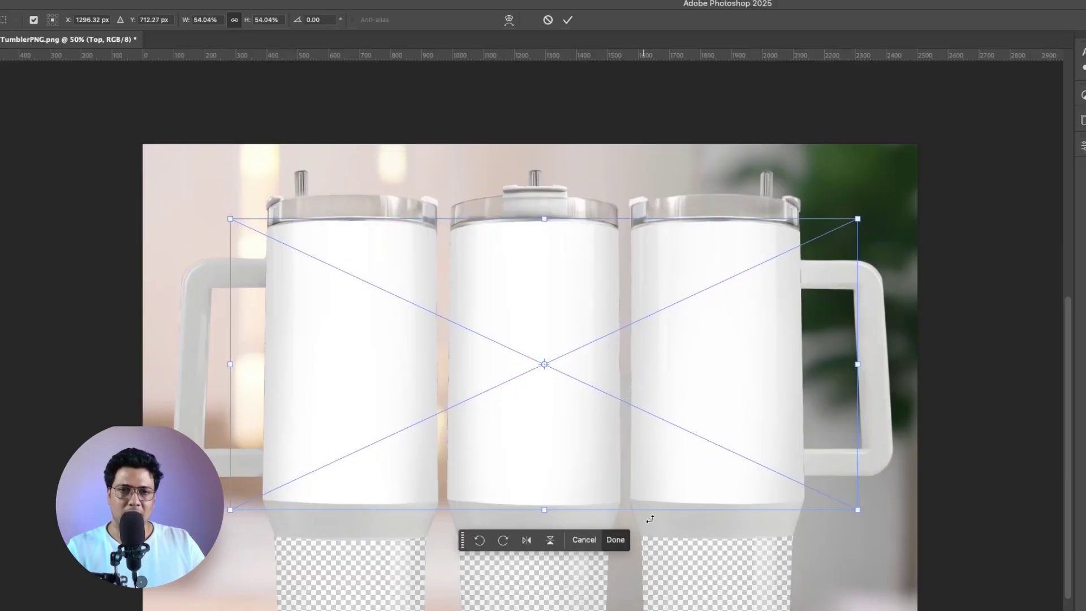
mouse_move(857, 510)
mouse_down()
mouse_move(850, 493)
mouse_move(849, 506)
mouse_up()
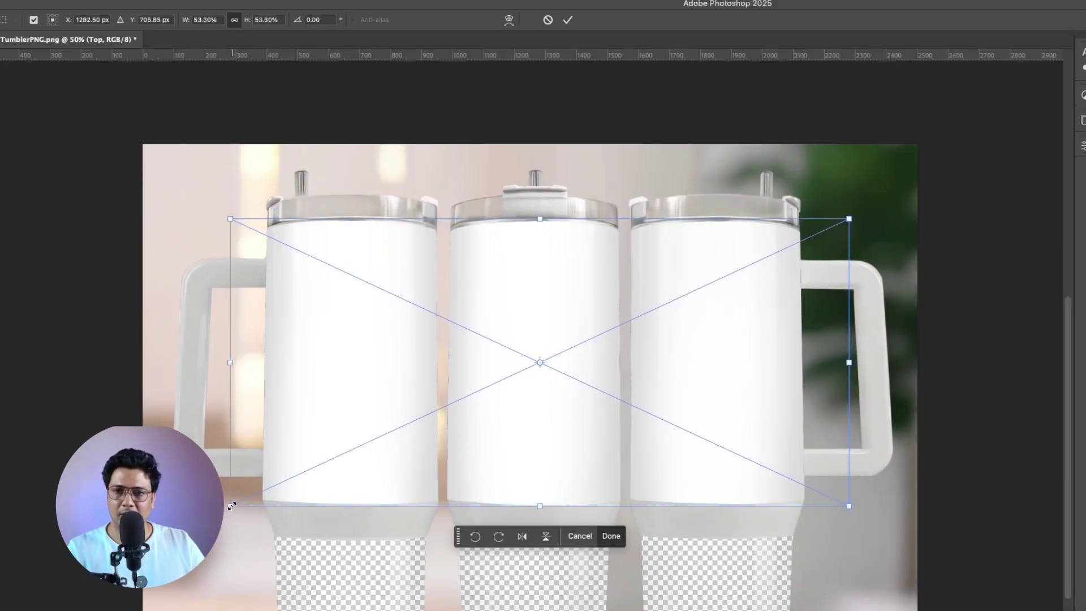
drag(231, 506, 248, 498)
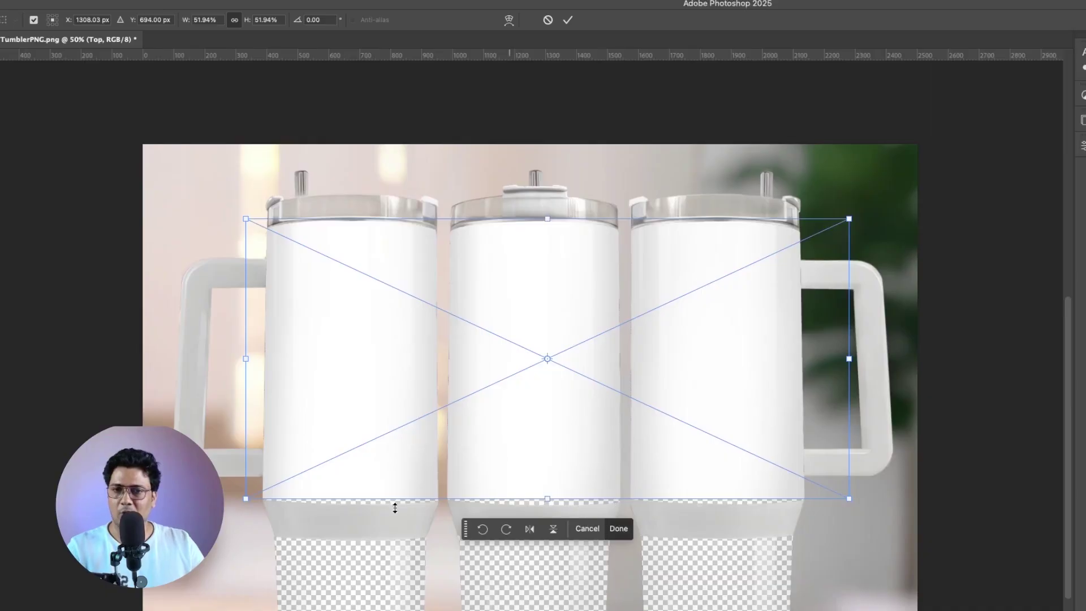
drag(246, 497, 231, 504)
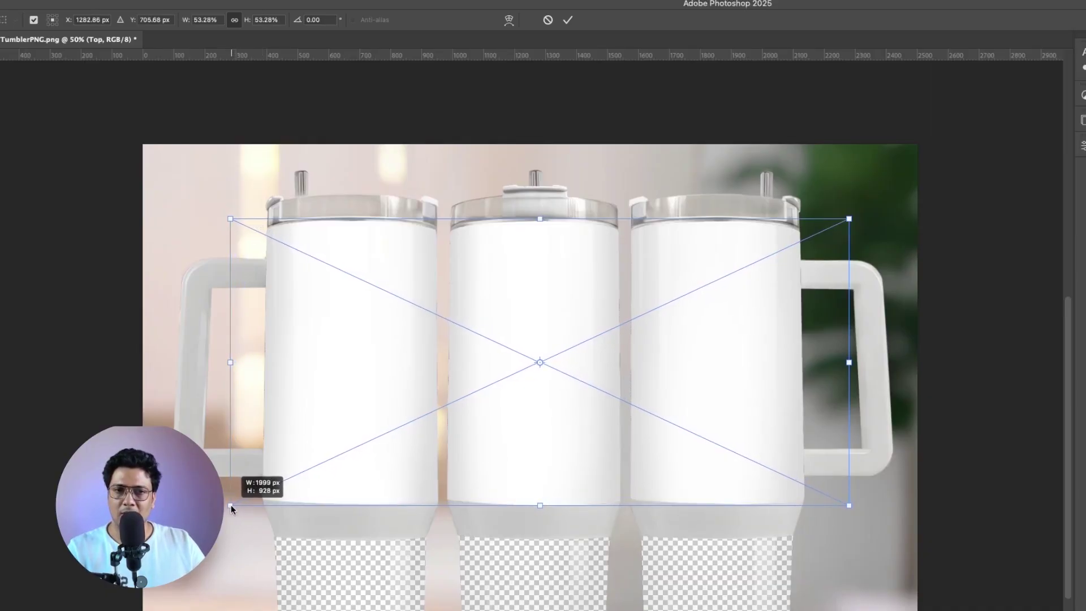
mouse_move(230, 217)
mouse_down()
mouse_move(243, 225)
mouse_move(227, 222)
mouse_up()
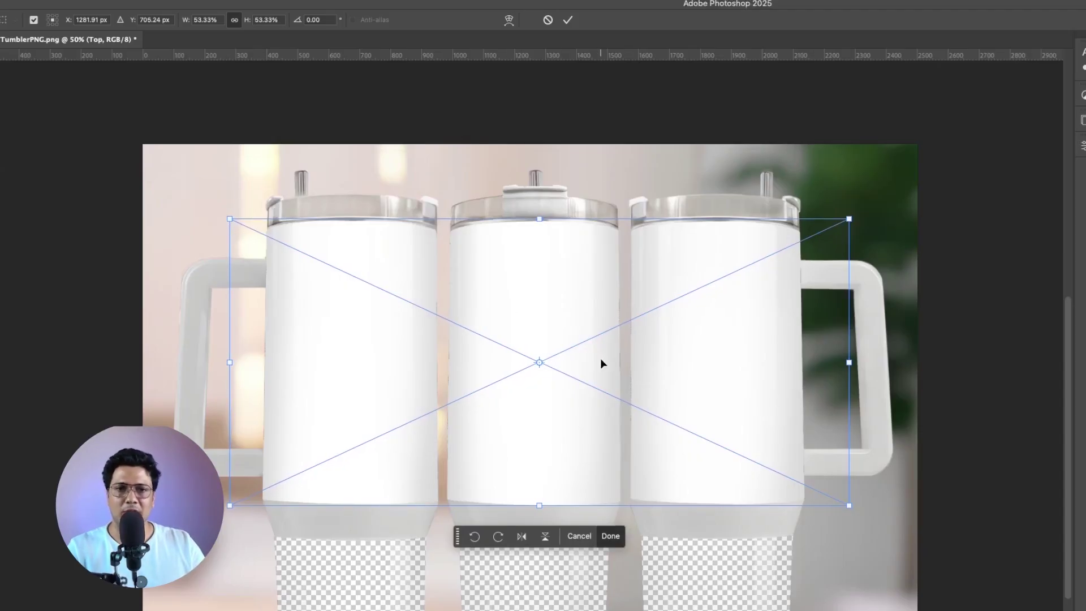
click(569, 22)
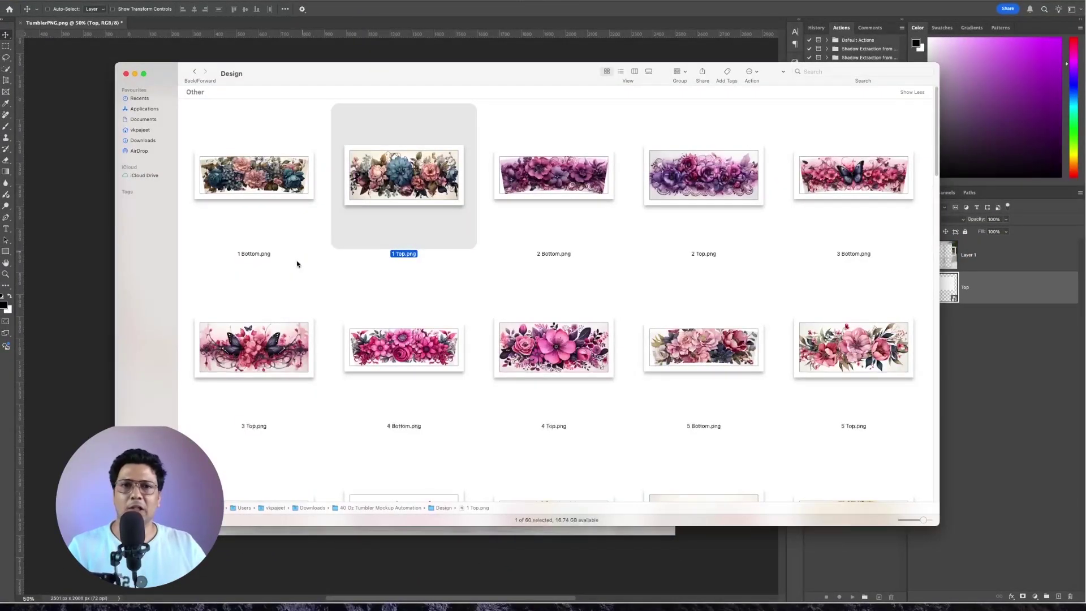
In the Finder's Design folder, show the file information of 2 Bottom.png and check its pixel dimensions.
click(583, 208)
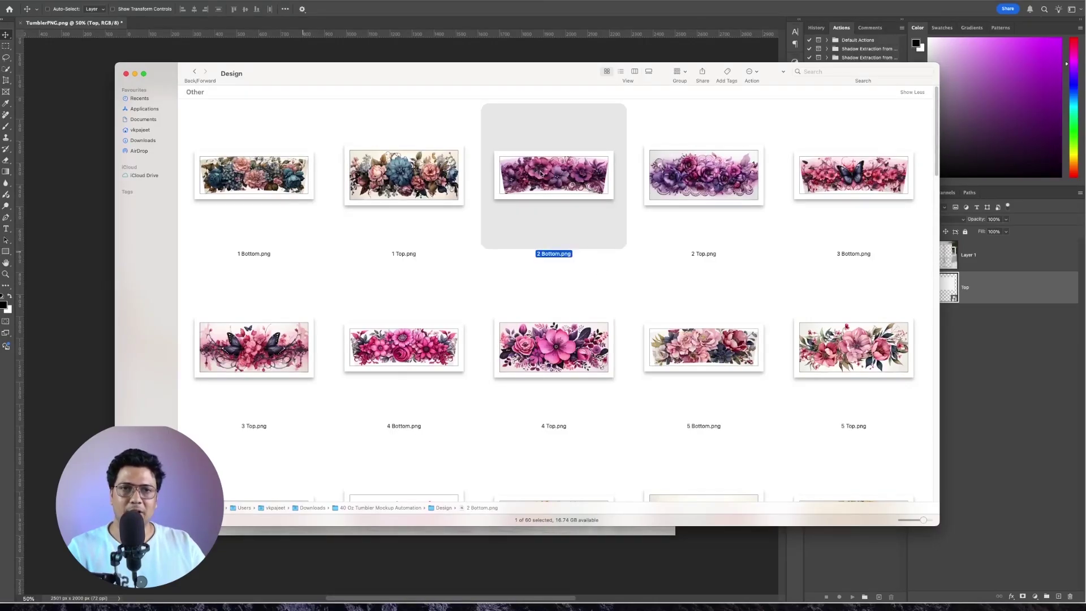
right_click(543, 171)
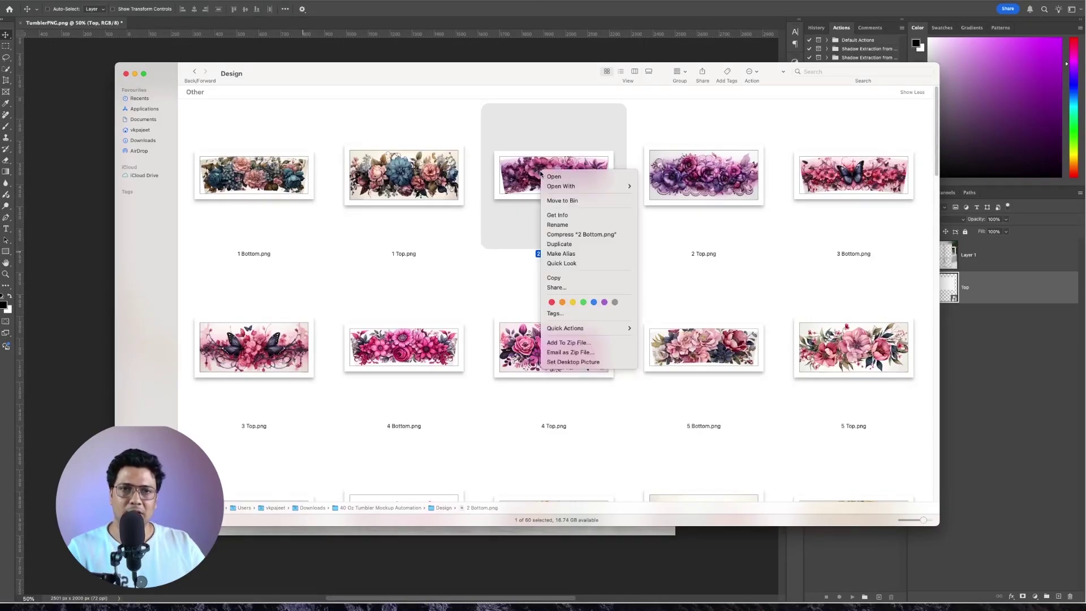
click(586, 215)
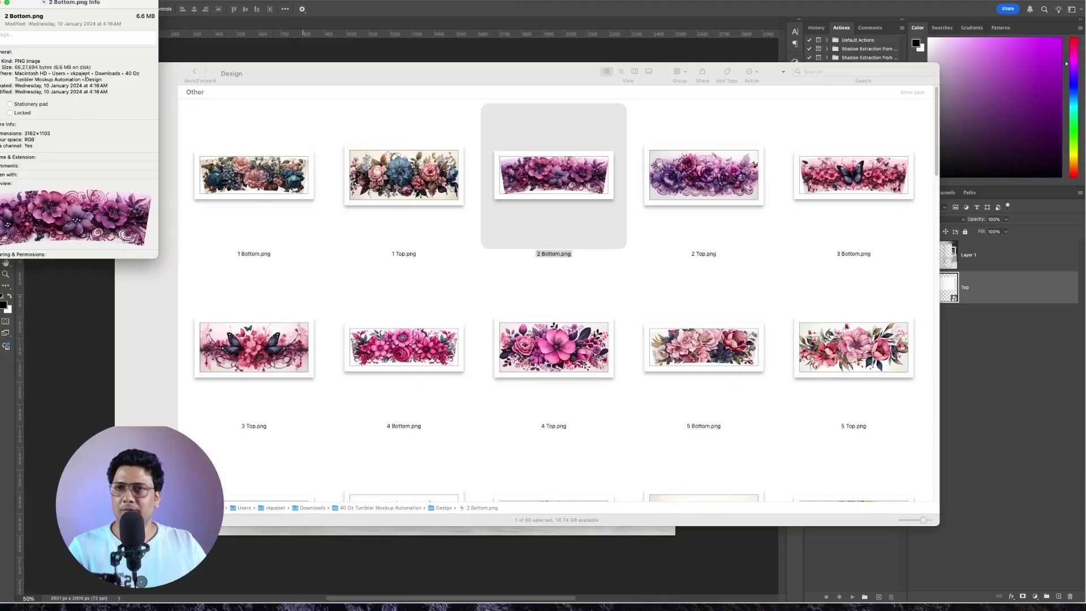
drag(86, 7, 286, 103)
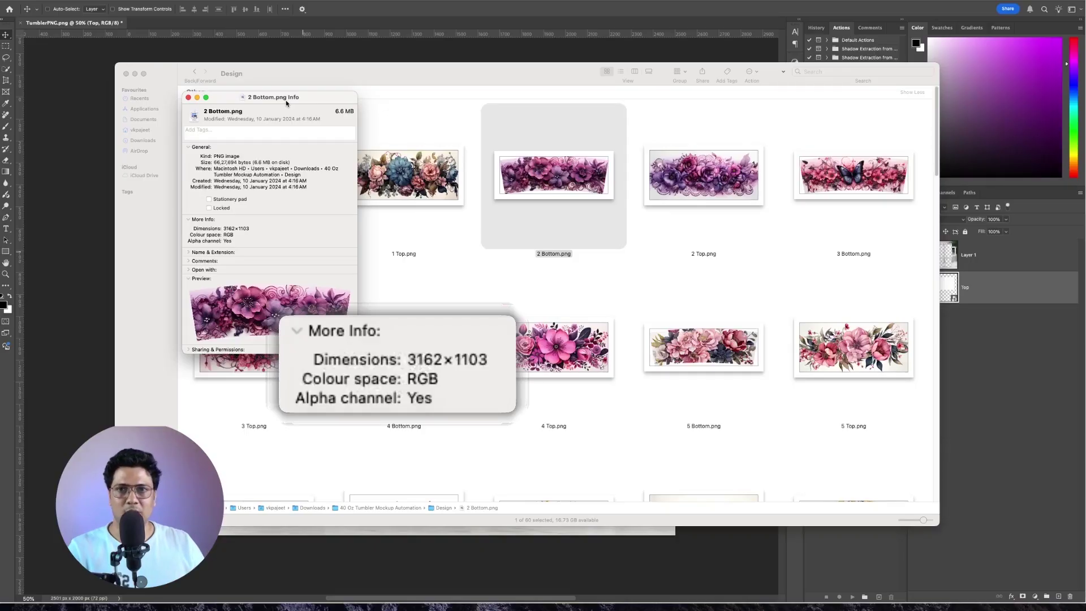
drag(270, 104, 1085, 183)
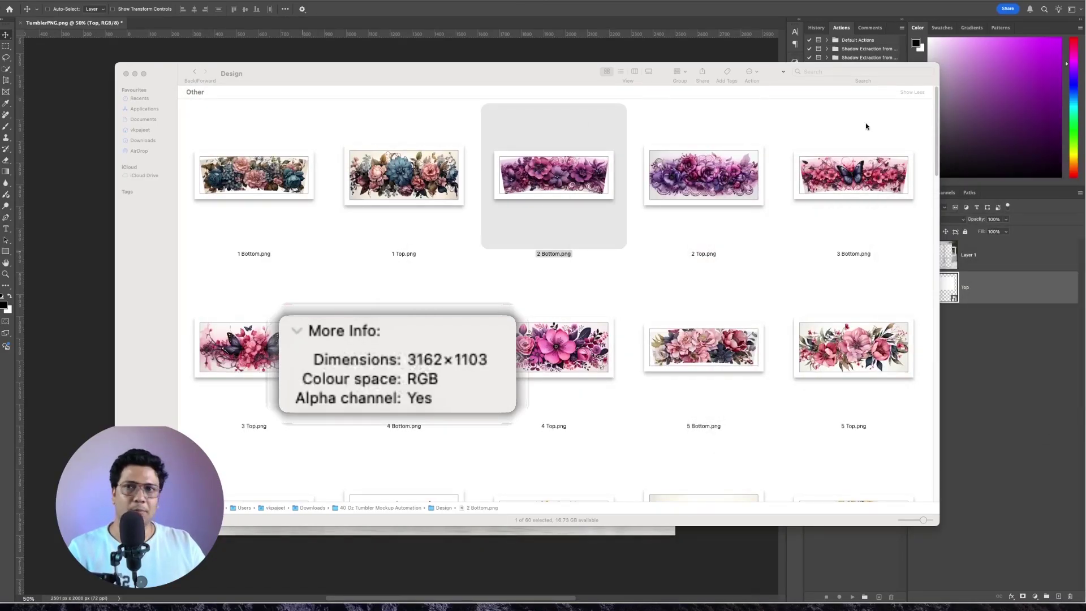
click(90, 180)
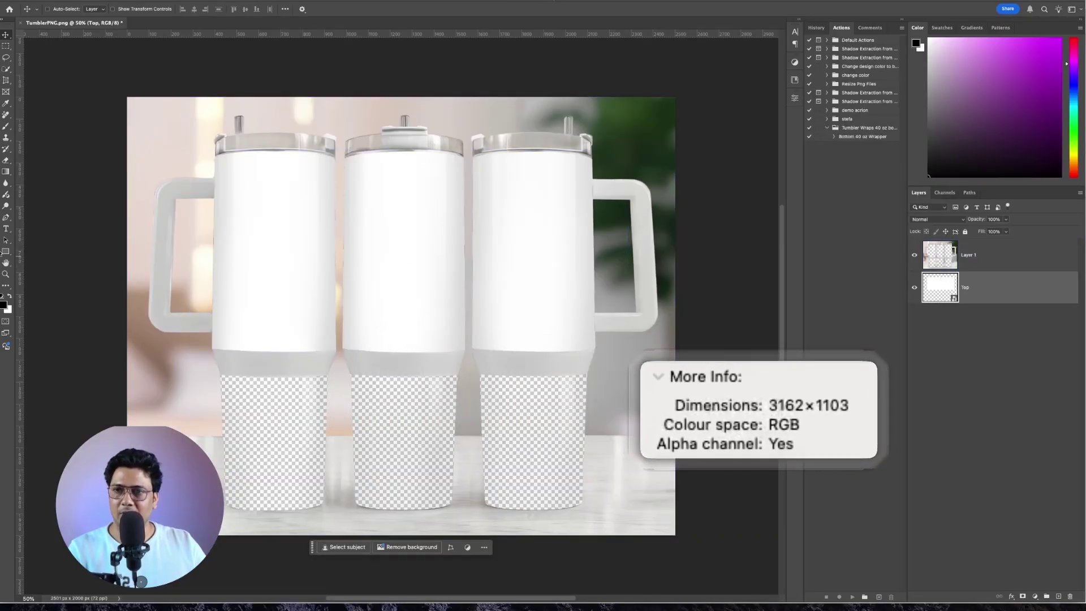
Create a rectangle shape 3162 px wide and 1103 px high in the tumbler document in Photoshop.
click(9, 252)
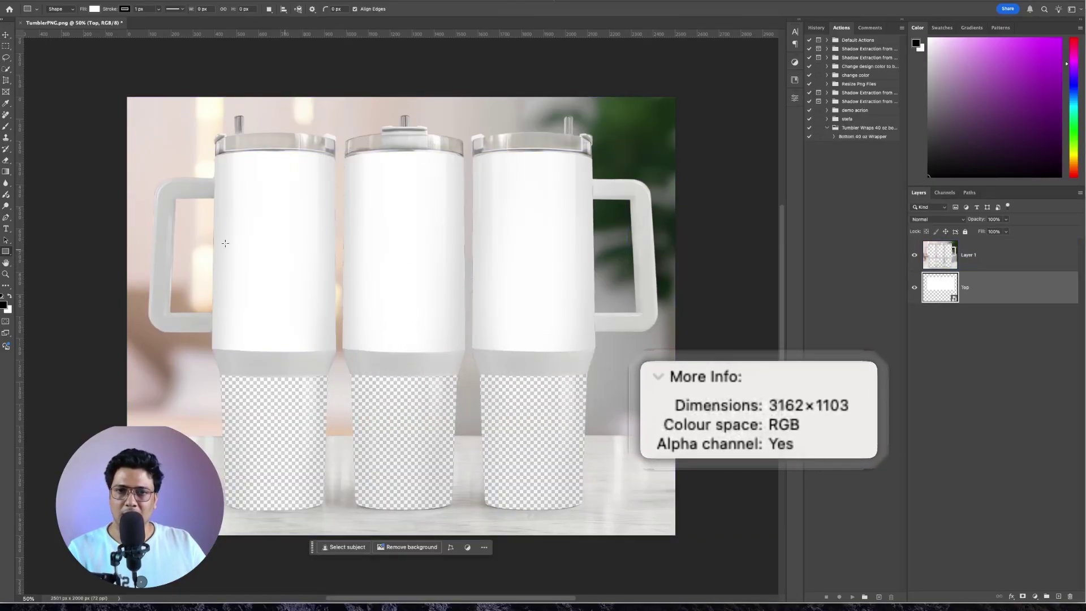
click(196, 240)
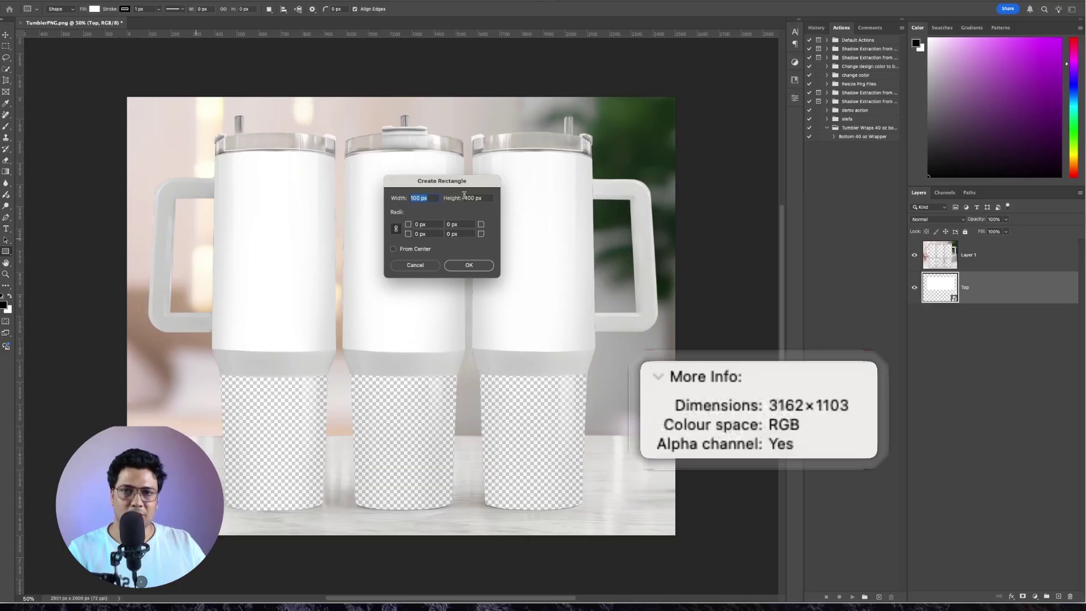
text(3)
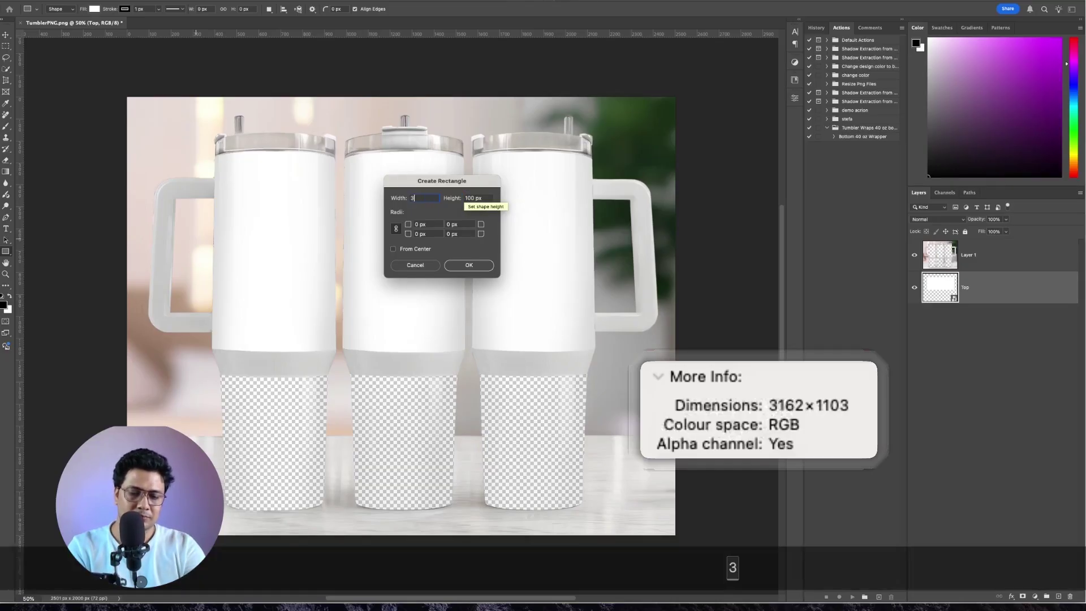
text(162)
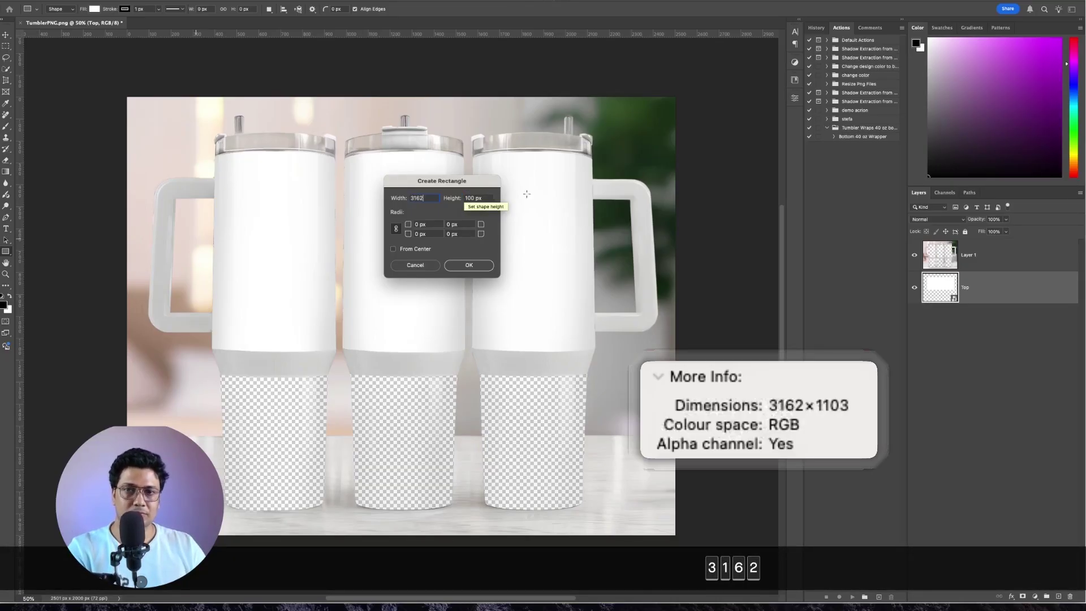
key(Tab)
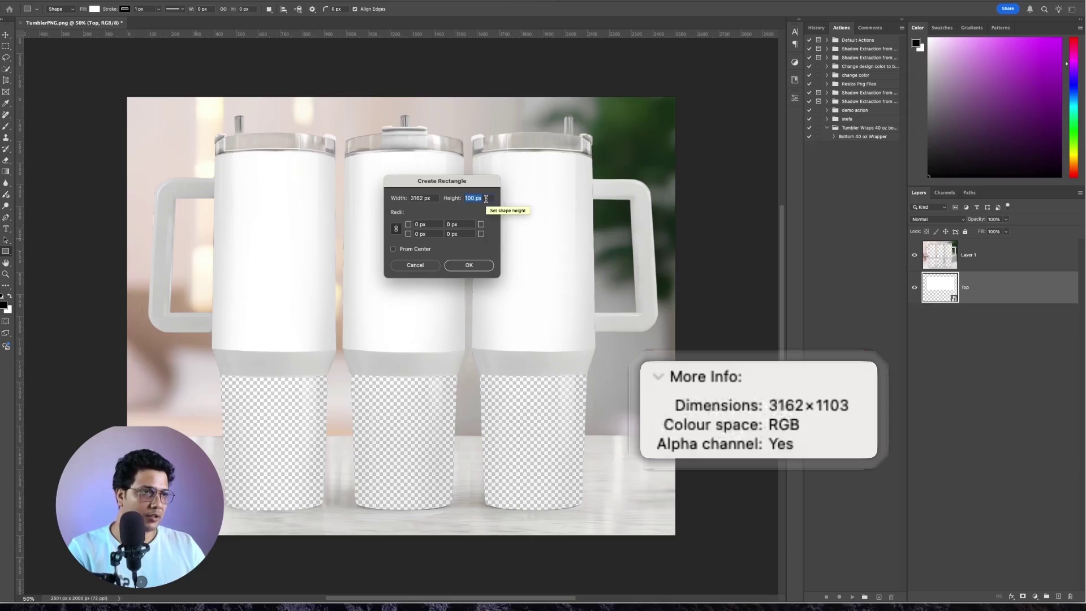
text(1103)
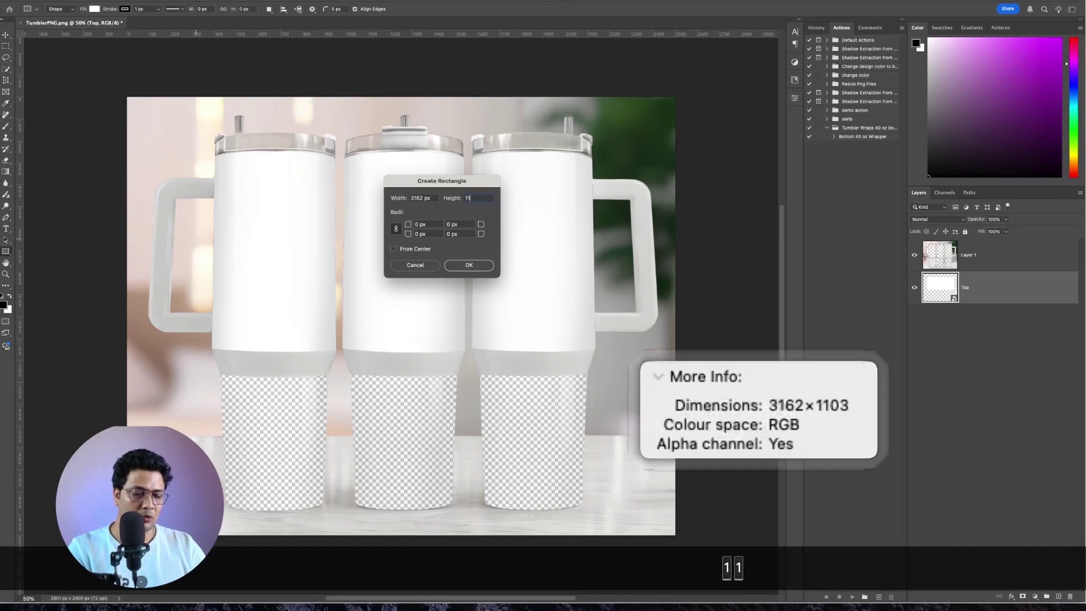
click(472, 265)
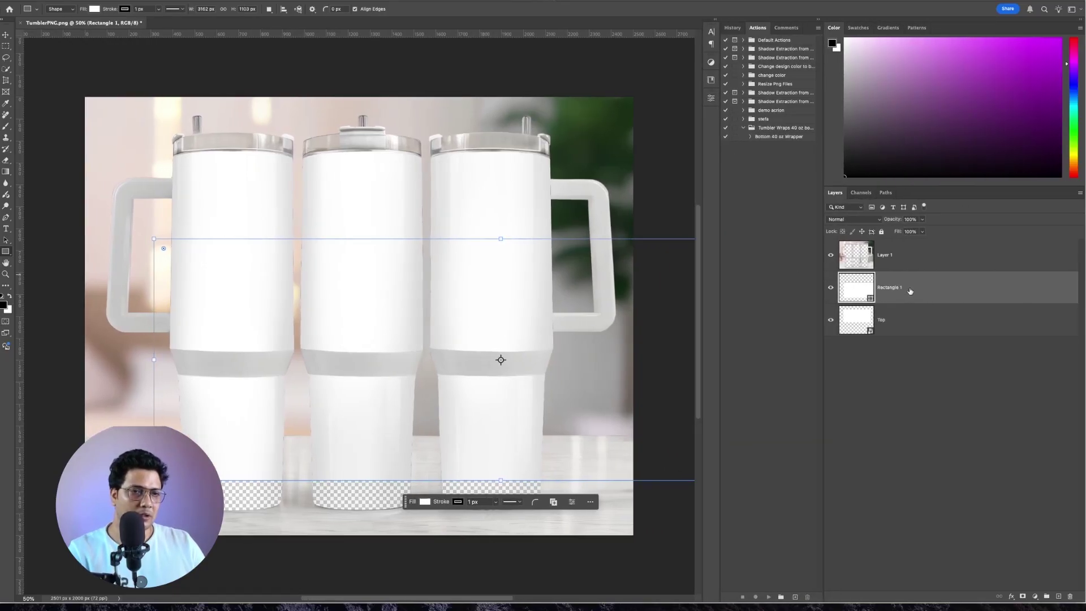
Convert the new rectangle layer to a smart object and rename it Bottom.
right_click(910, 290)
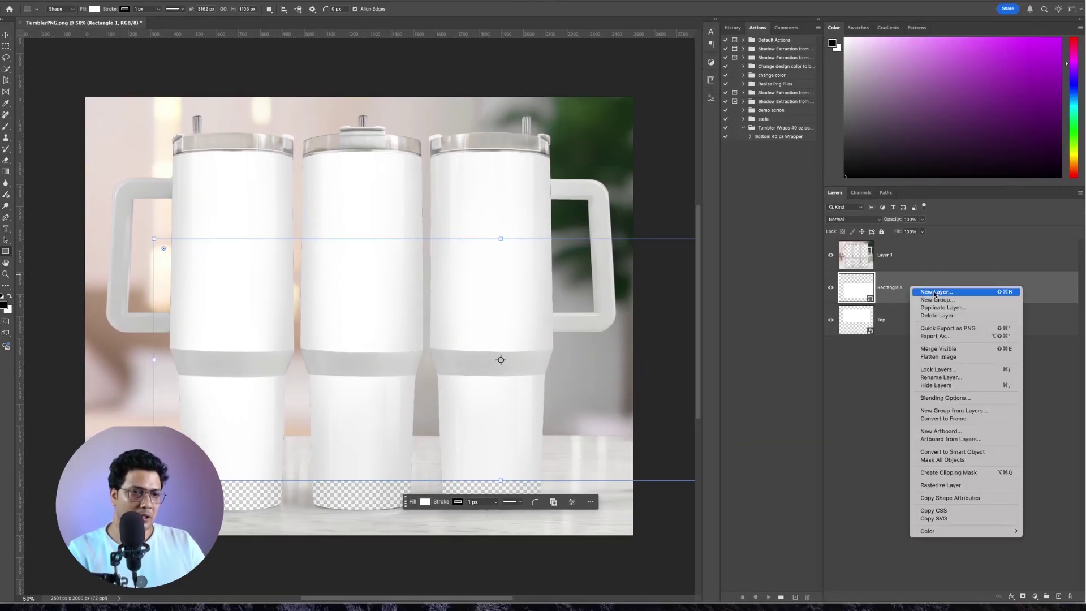
click(961, 452)
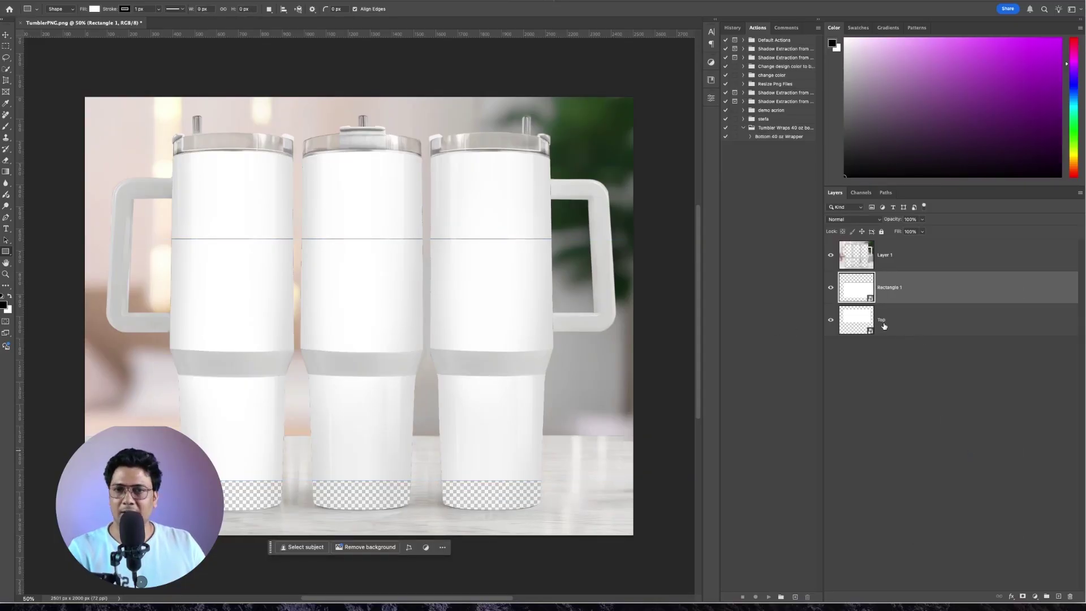
right_click(917, 284)
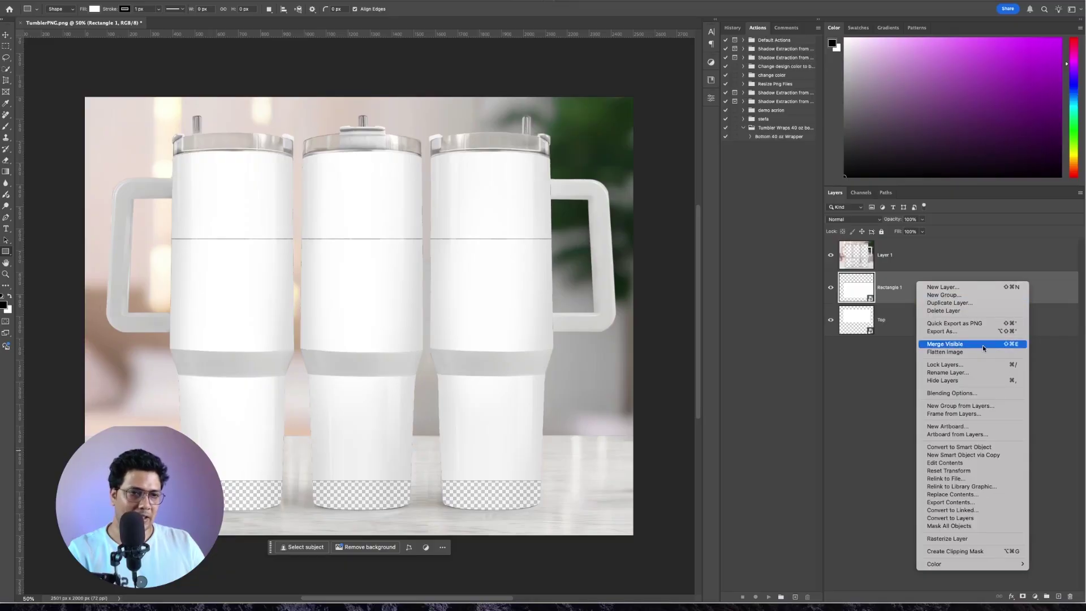
click(947, 372)
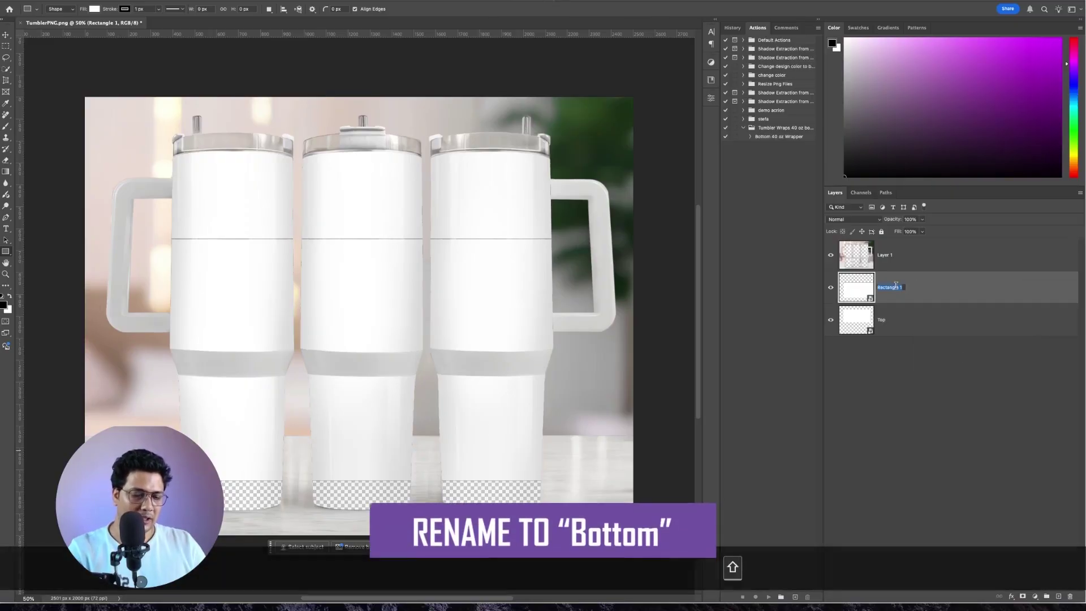
text(Bottom)
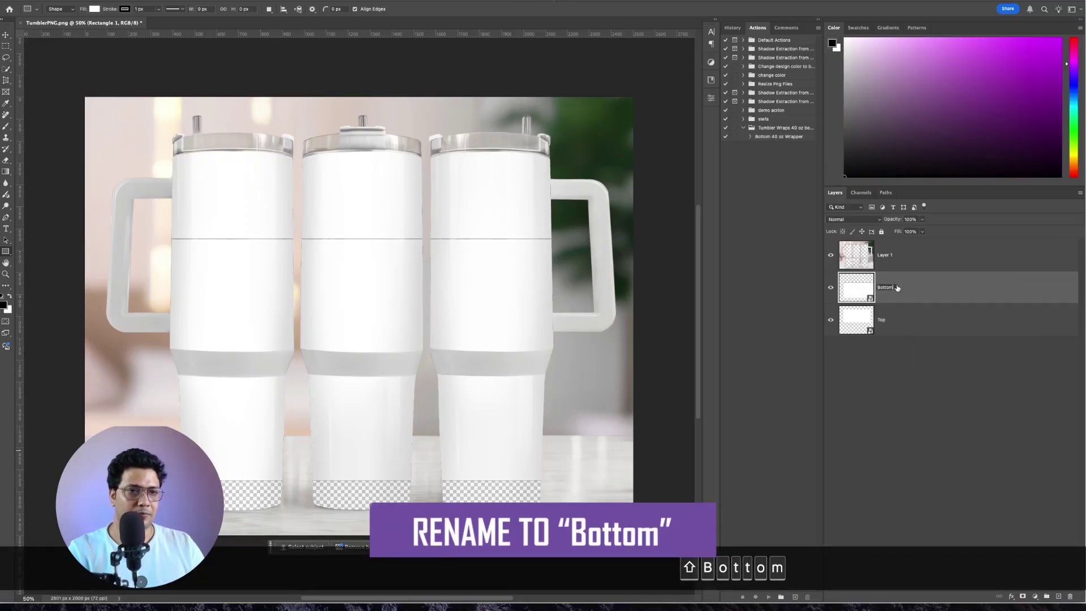
click(923, 287)
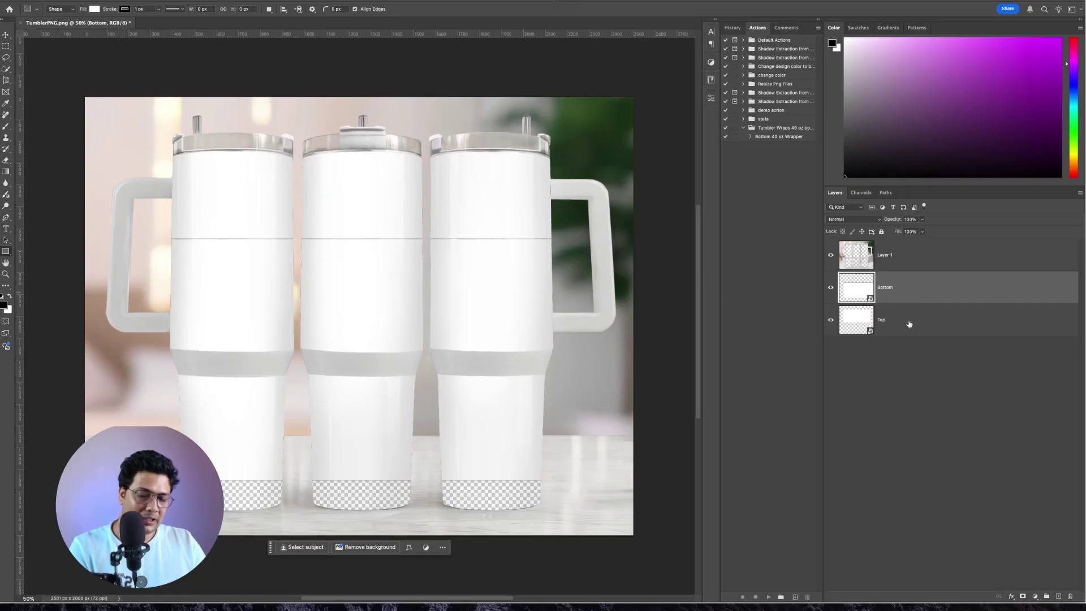
Scale down and reposition the Bottom smart object so it just covers the lower bodies of the three tumblers.
key(ctrl+t)
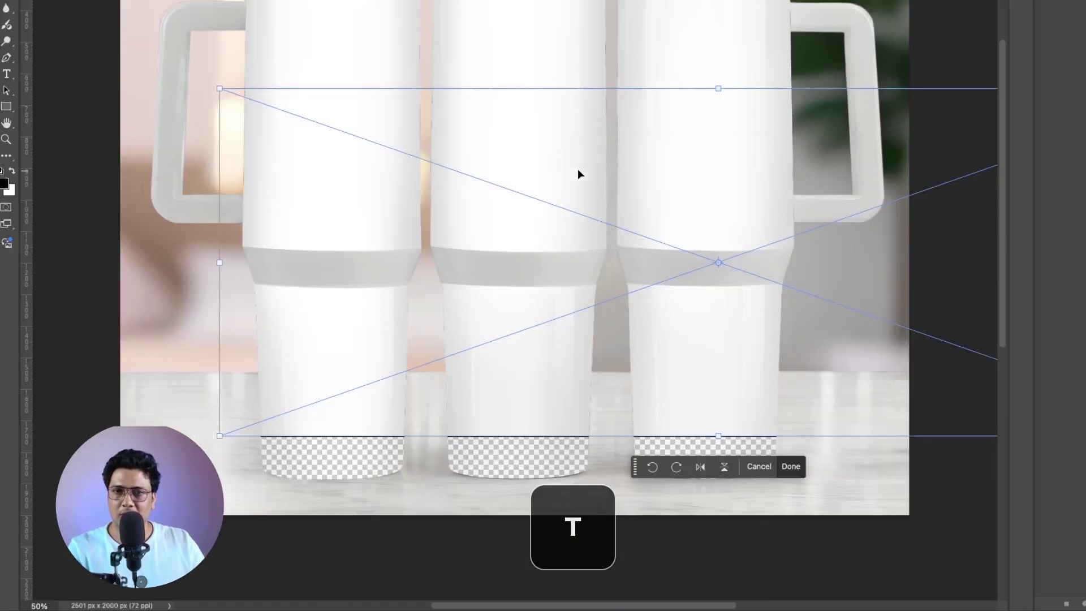
drag(403, 297, 260, 303)
drag(372, 178, 637, 232)
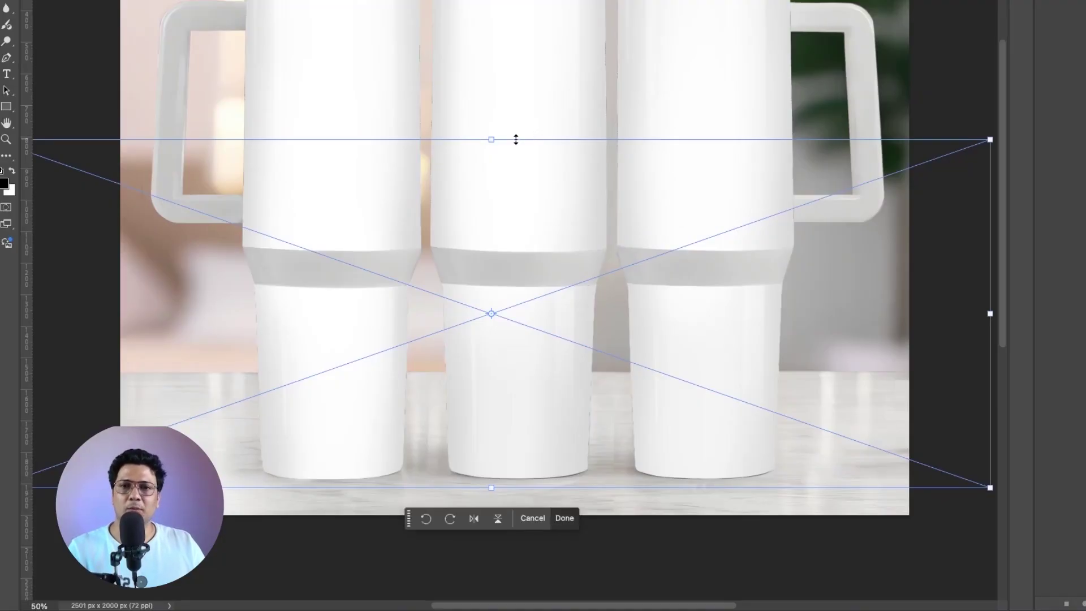
drag(494, 140, 514, 282)
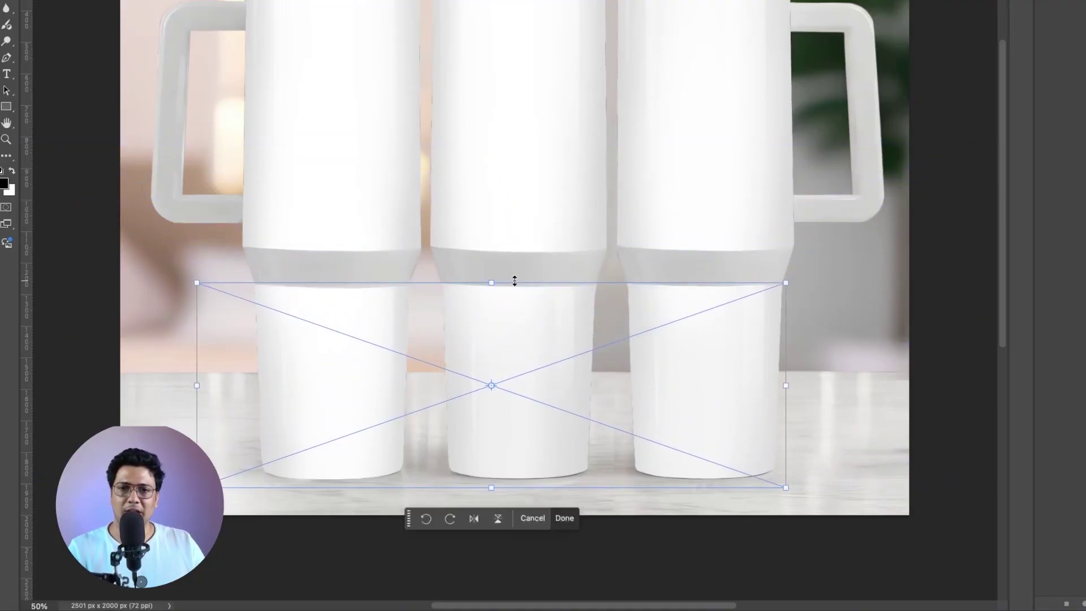
drag(377, 345, 390, 344)
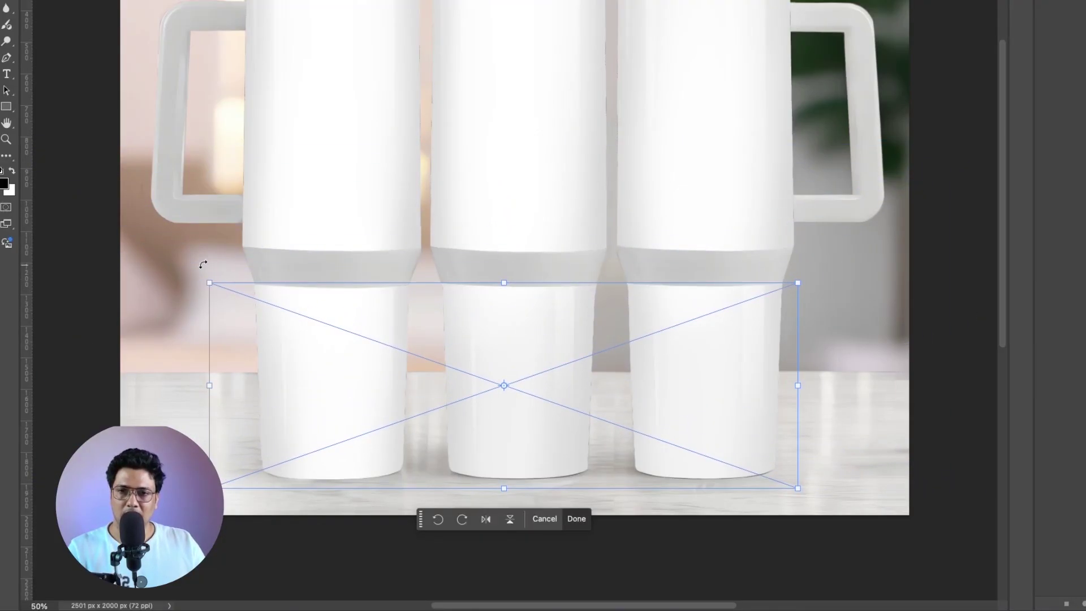
drag(505, 489, 510, 480)
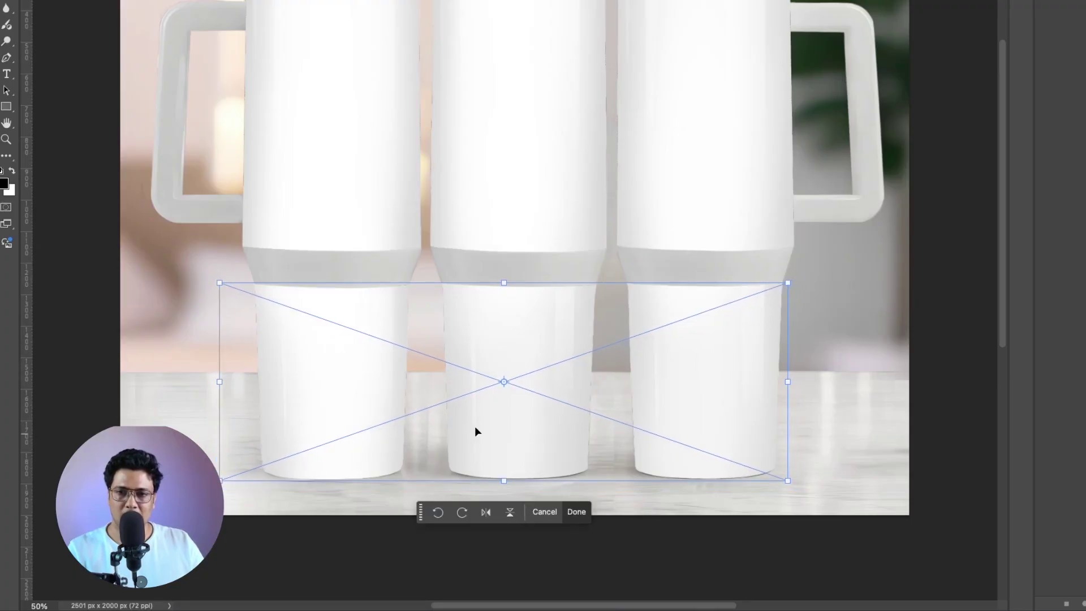
drag(459, 419, 484, 419)
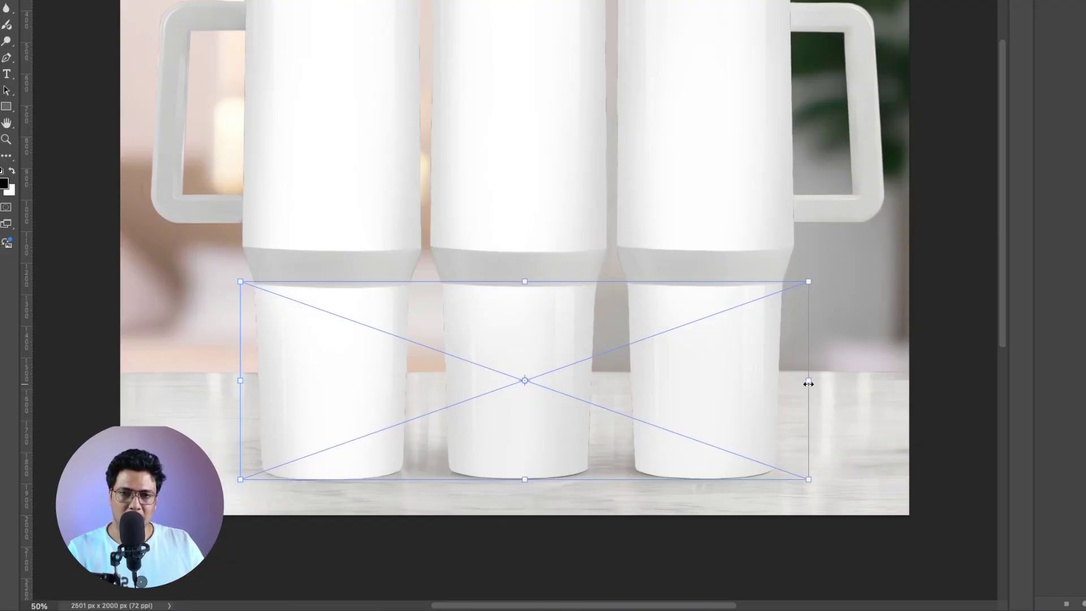
drag(808, 381, 781, 380)
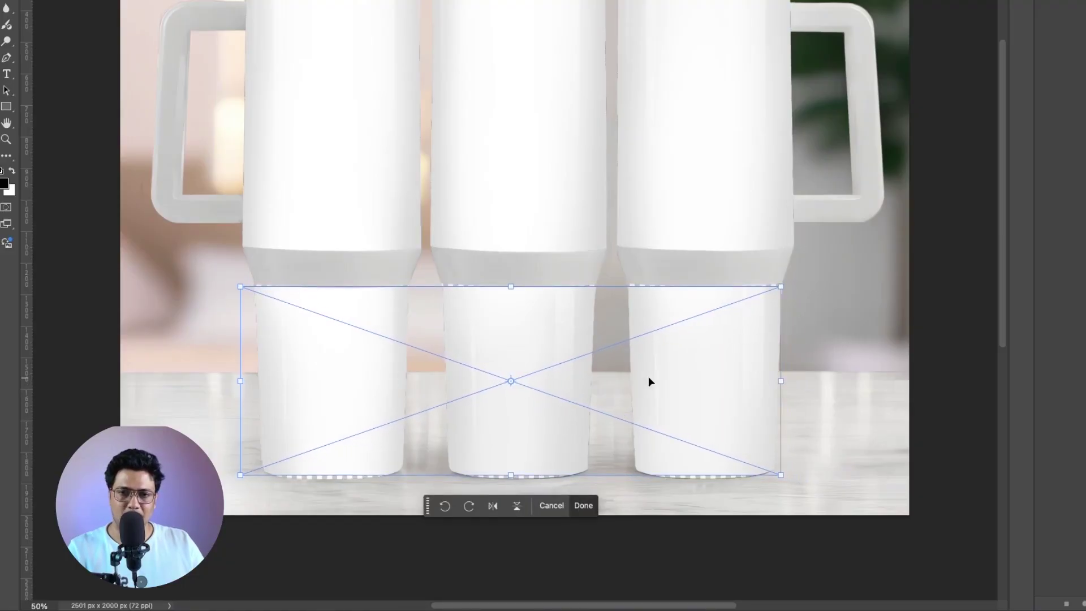
drag(781, 287, 790, 283)
drag(791, 475, 807, 478)
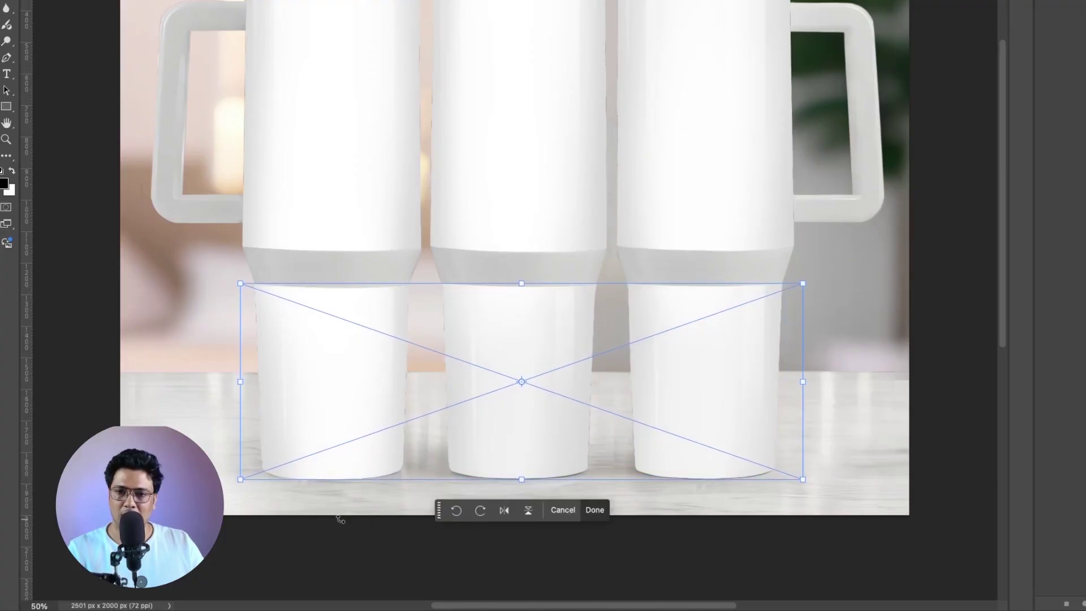
drag(238, 479, 234, 482)
drag(539, 422, 534, 422)
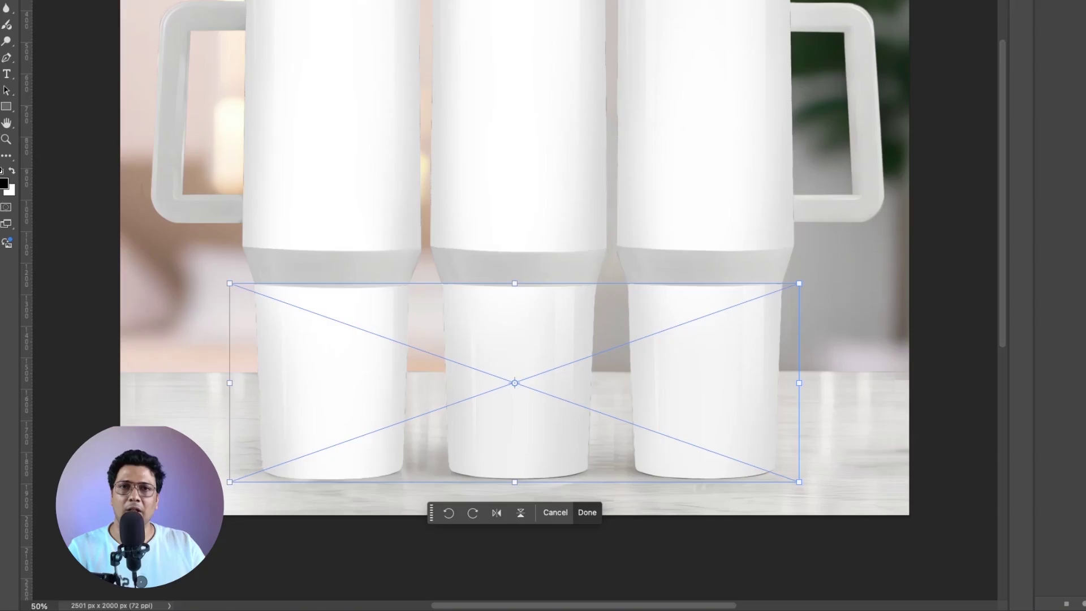
key(Return)
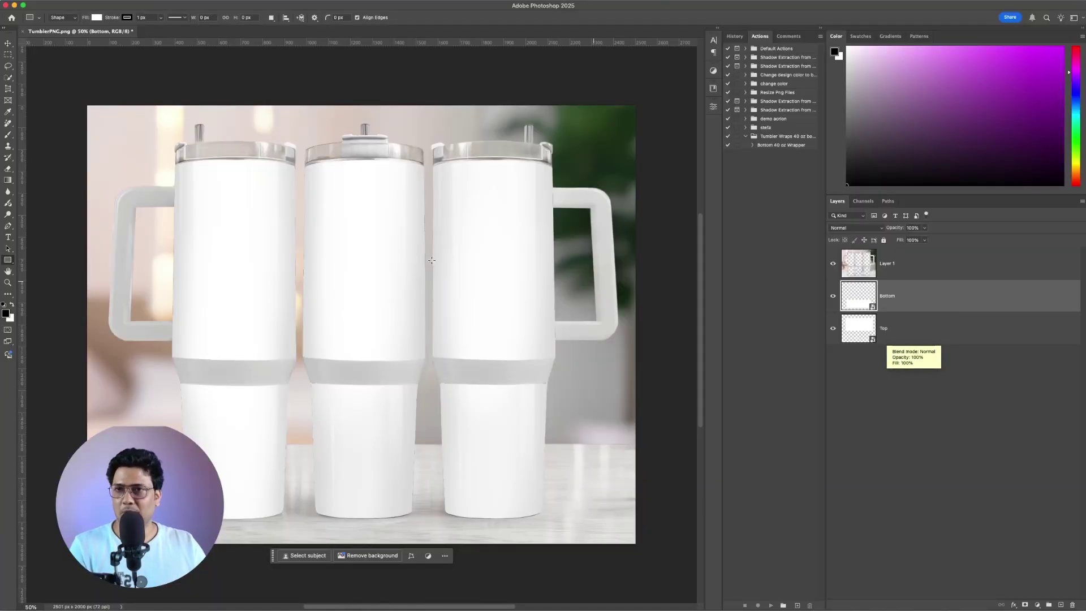
Save the document in the Template folder in Photoshop format as TumblerPNG.psd and close it.
click(65, 0)
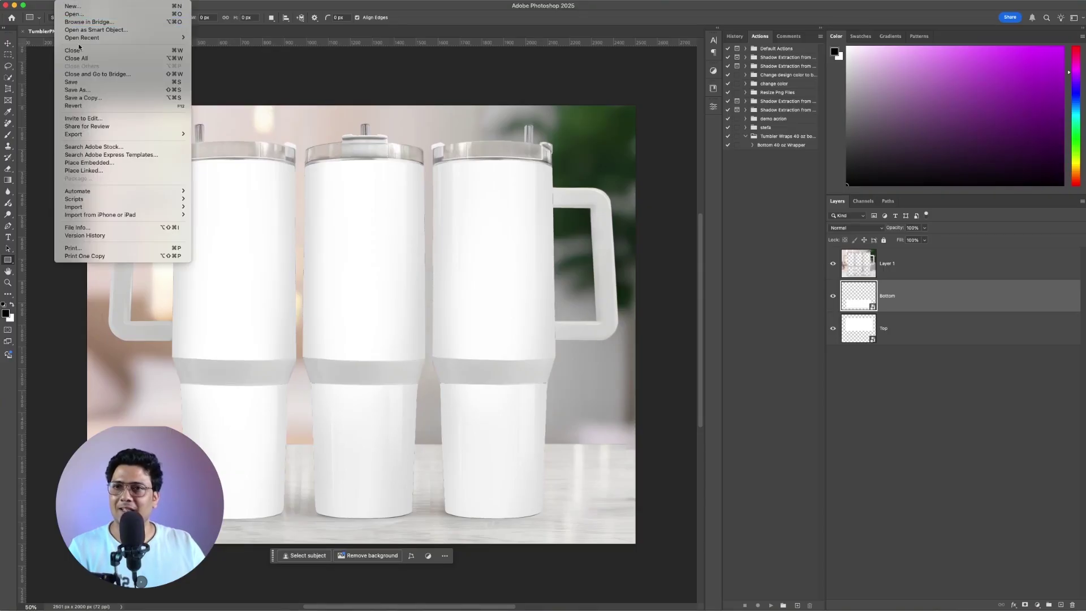
click(89, 90)
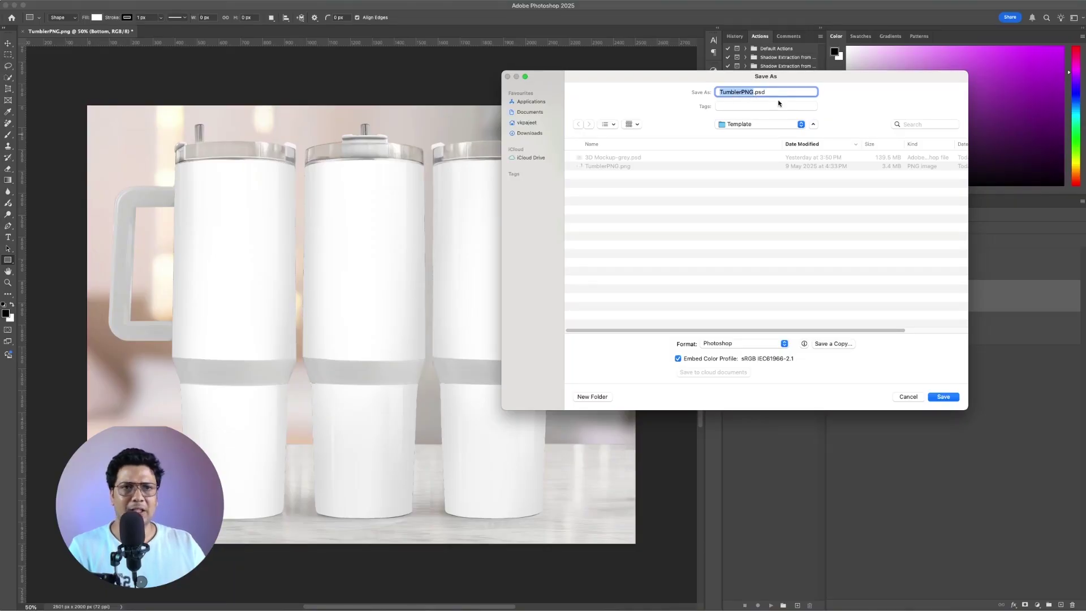
click(943, 397)
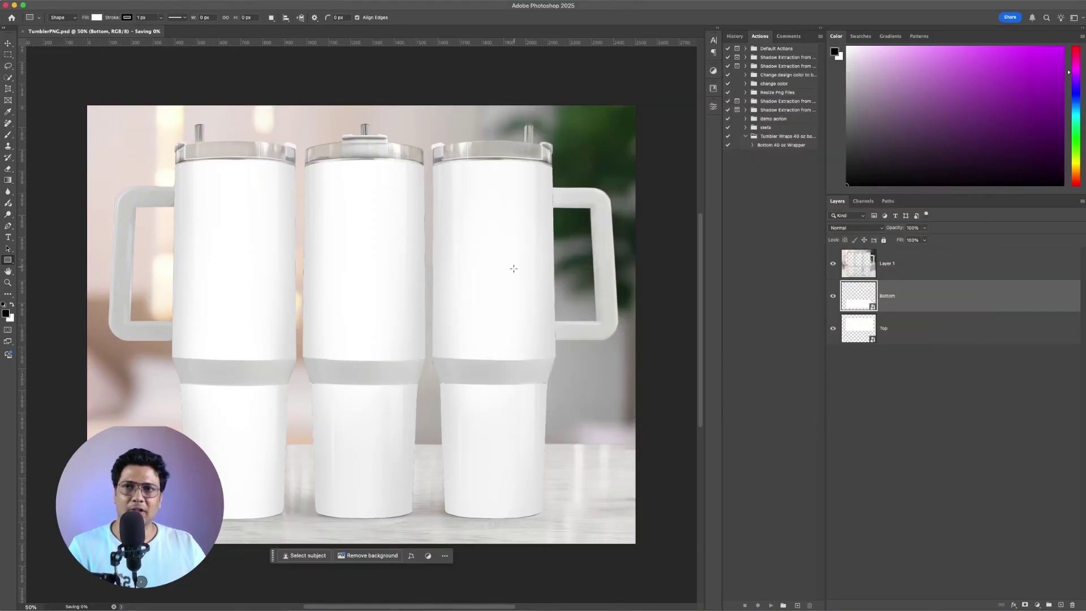
click(22, 31)
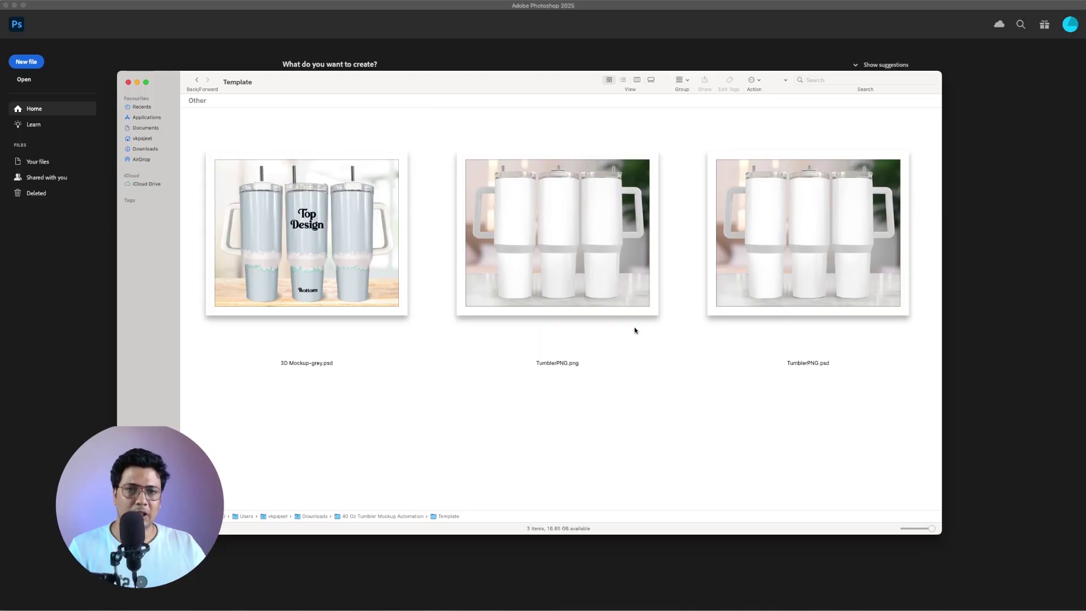
Move TumblerPNG.png from the Finder's Template folder to the bin.
click(564, 247)
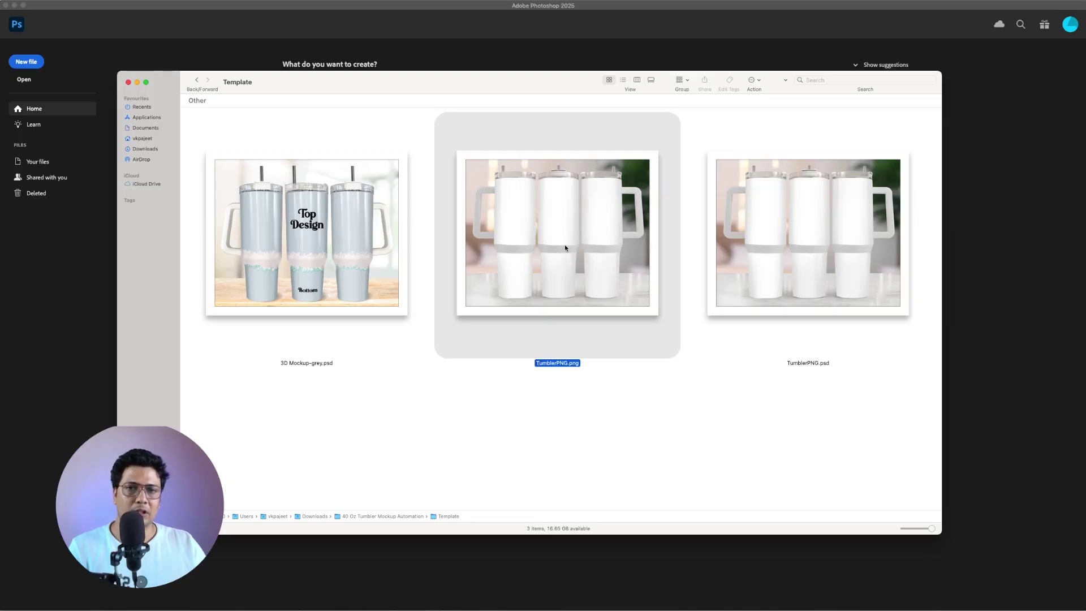
right_click(541, 203)
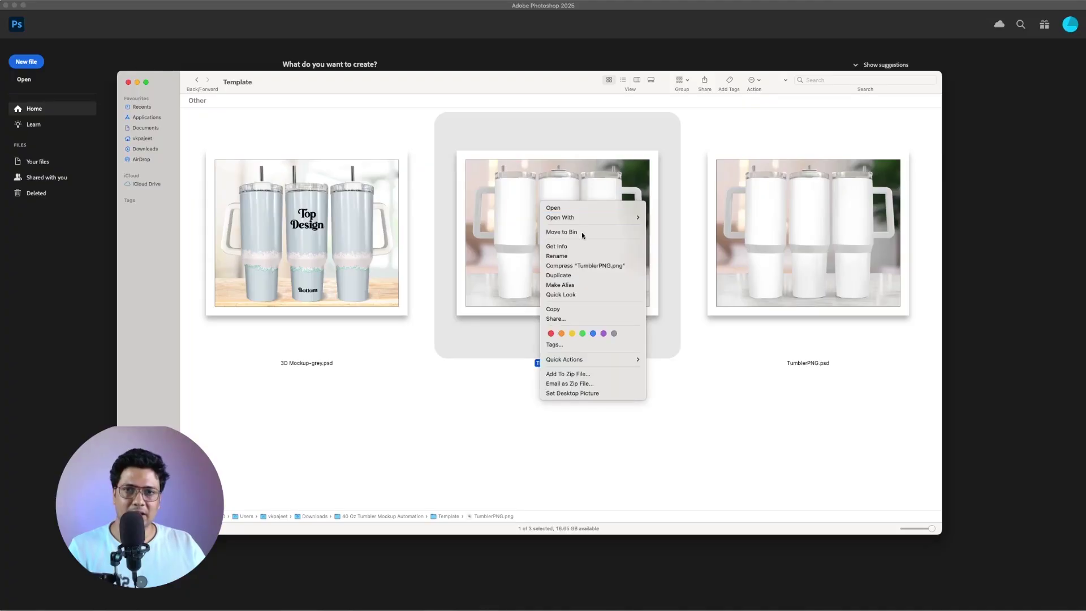
click(582, 231)
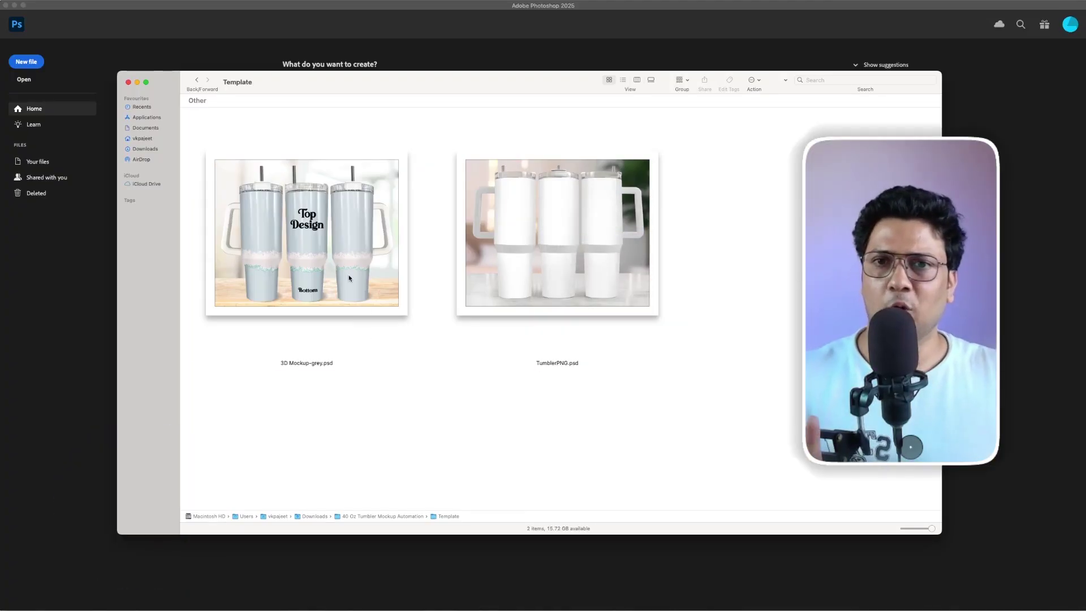
Open 3D Mockup-grey.psd from the Finder's Template folder in Photoshop.
click(349, 273)
right_click(335, 259)
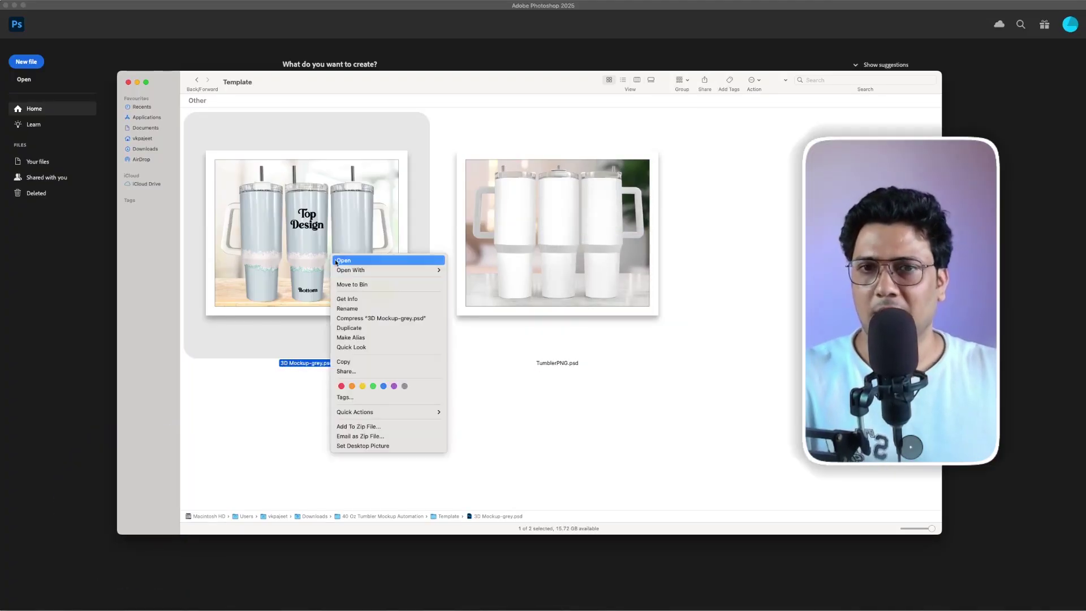
mouse_move(357, 267)
click(474, 269)
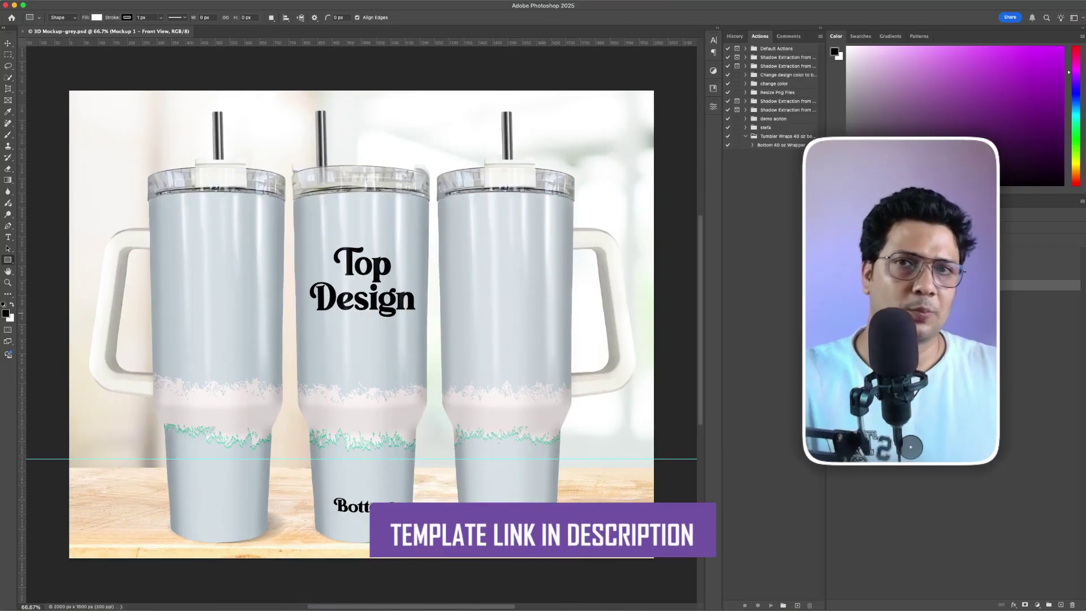
Expand the Mockup 1 - Front View group and toggle the visibility of Cup Shadows/Highlights and Cups to check what they contain.
click(924, 276)
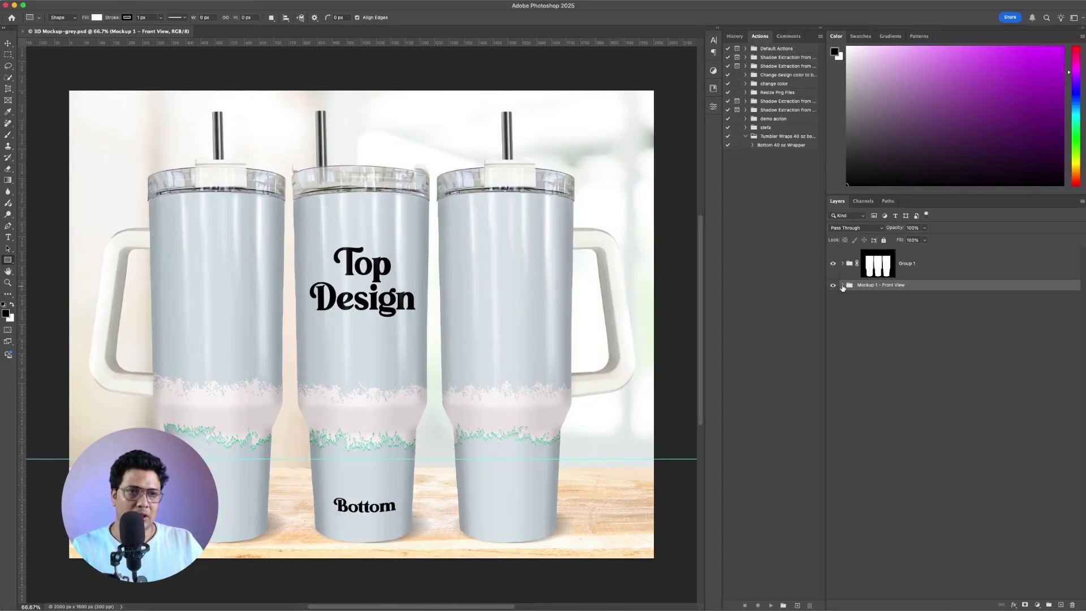
click(842, 286)
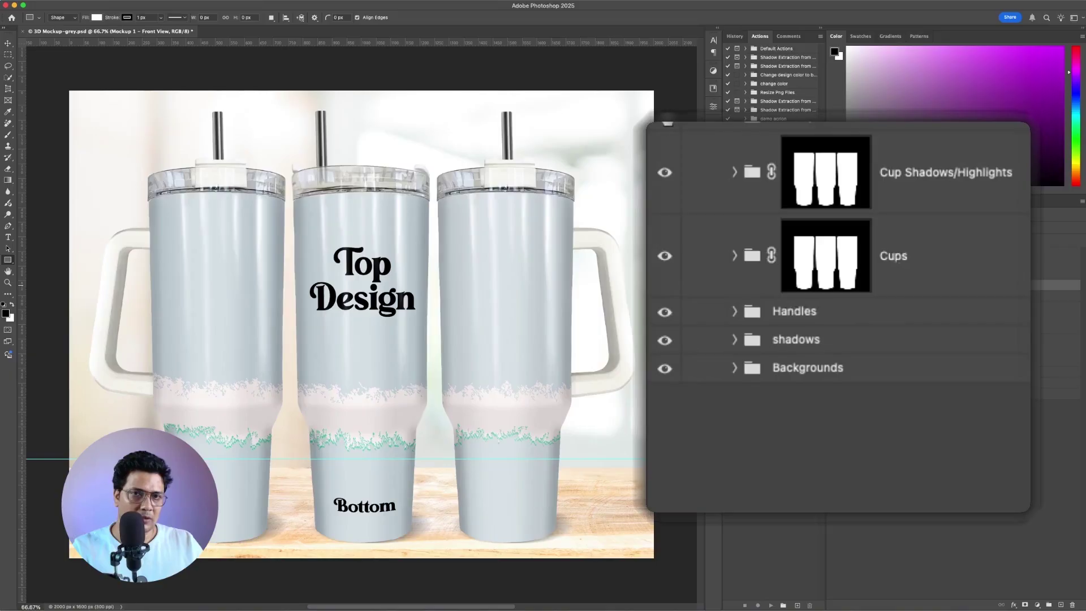
click(666, 186)
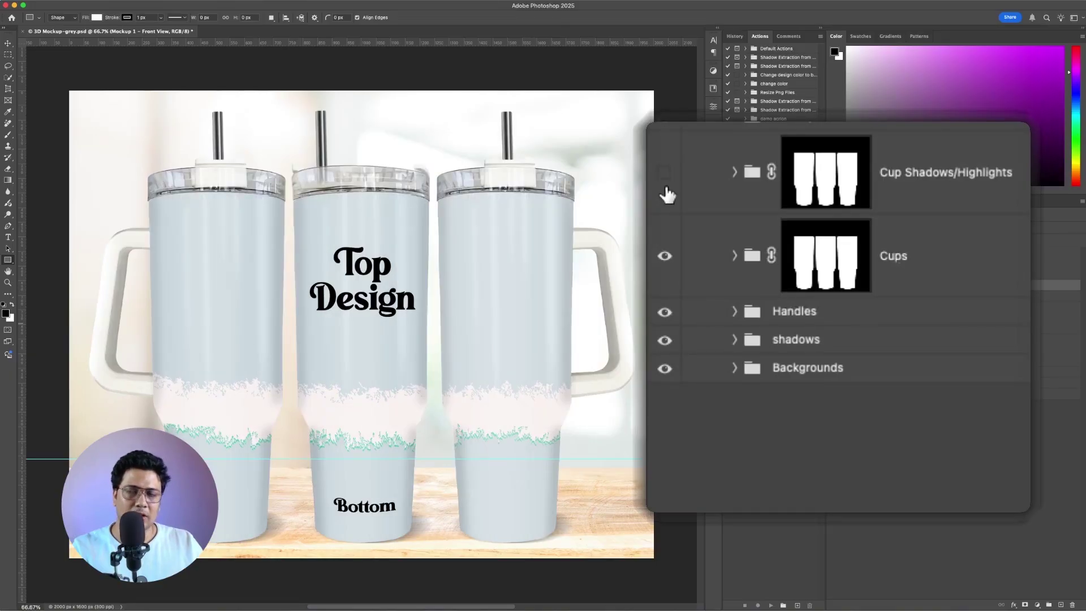
click(665, 190)
click(666, 255)
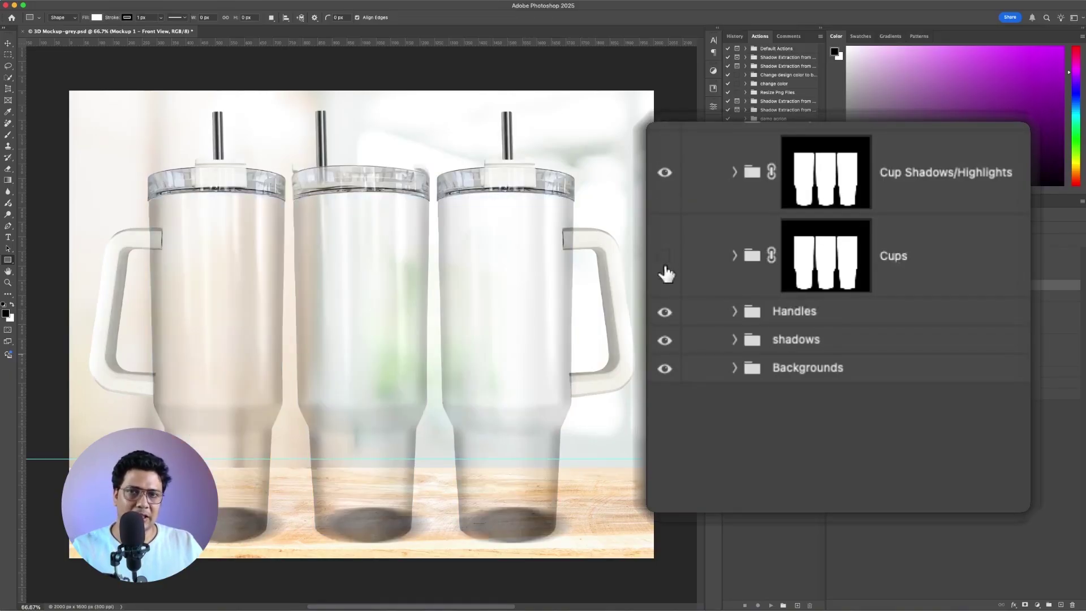
click(665, 267)
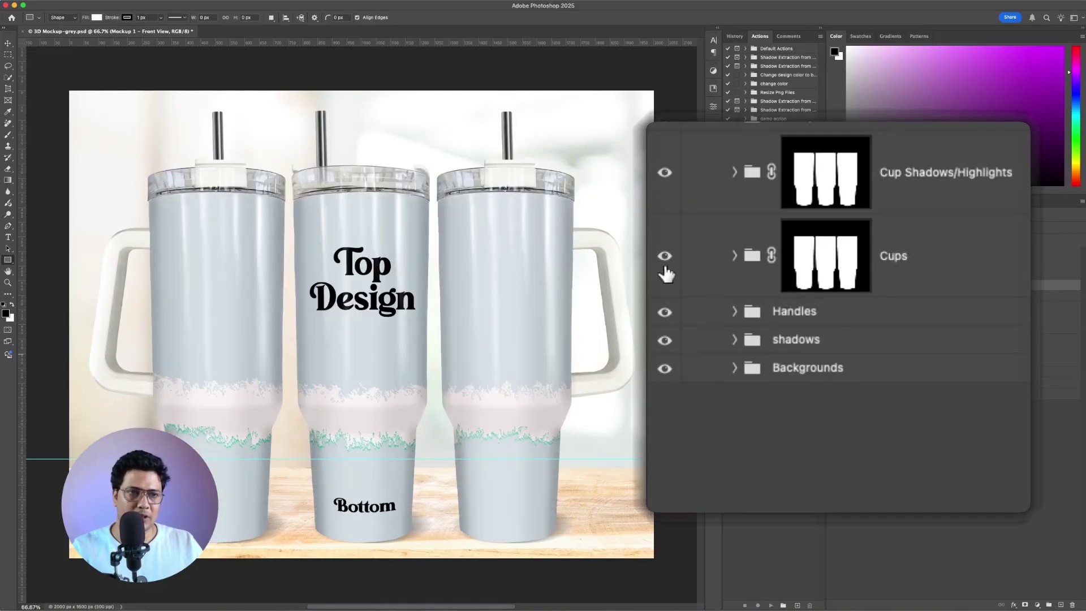
Expand the Cups group and look through its R Cup, L Cup and M Cup subgroups.
click(734, 257)
click(868, 314)
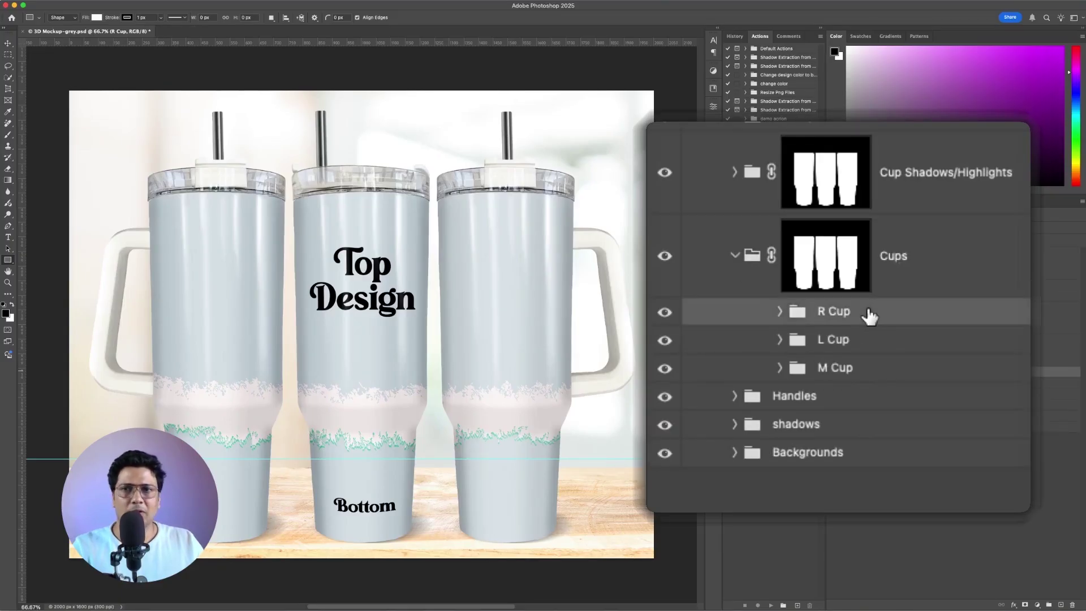
click(864, 342)
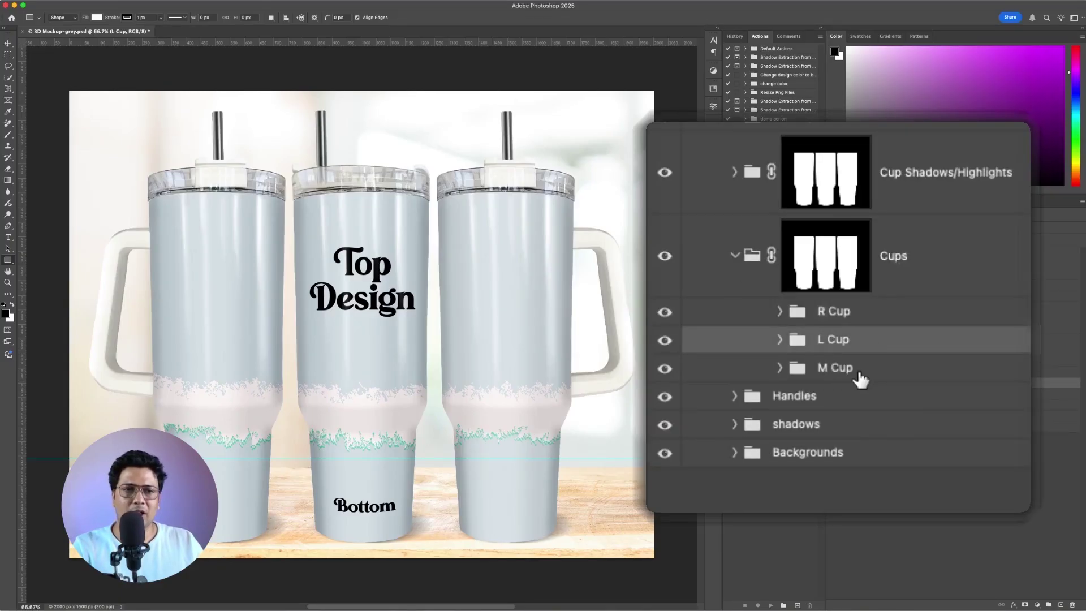
click(860, 376)
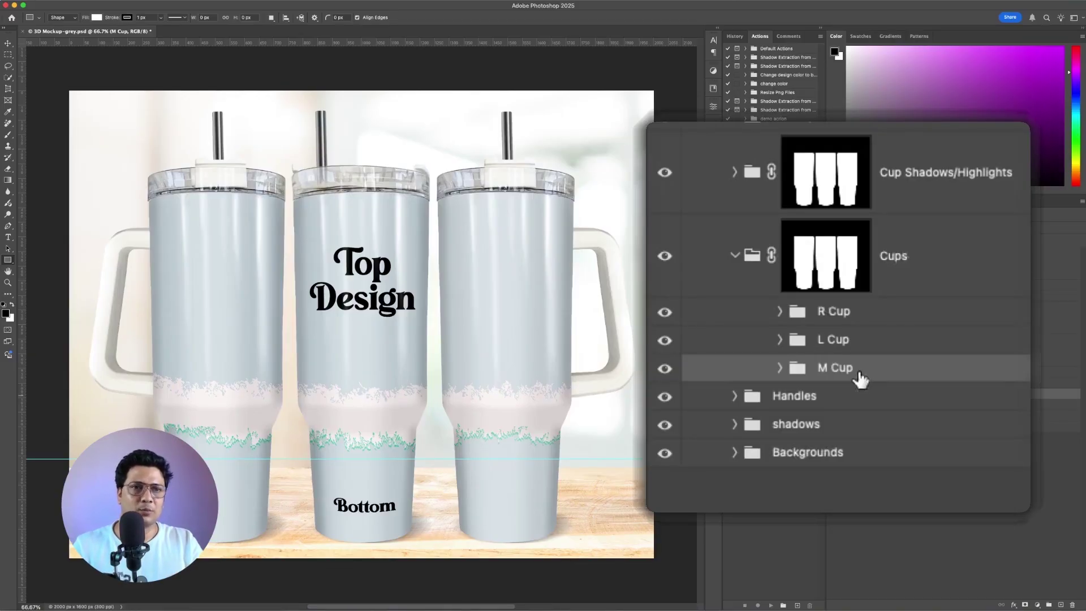
Expand the R Cup group and examine its R Top, R Bottom and R Middle layers.
click(884, 318)
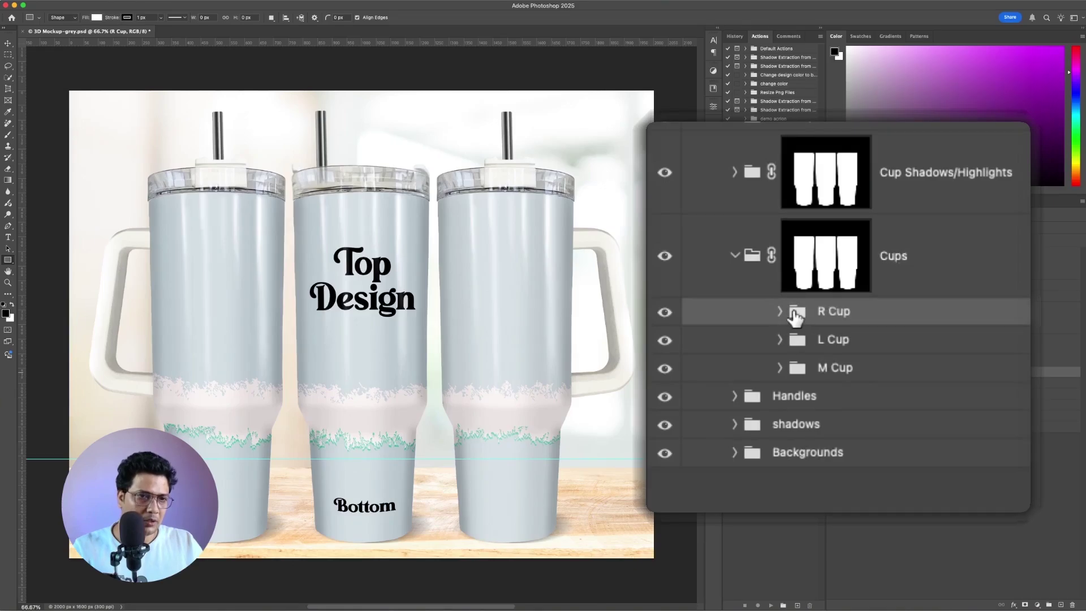
click(637, 275)
click(1028, 336)
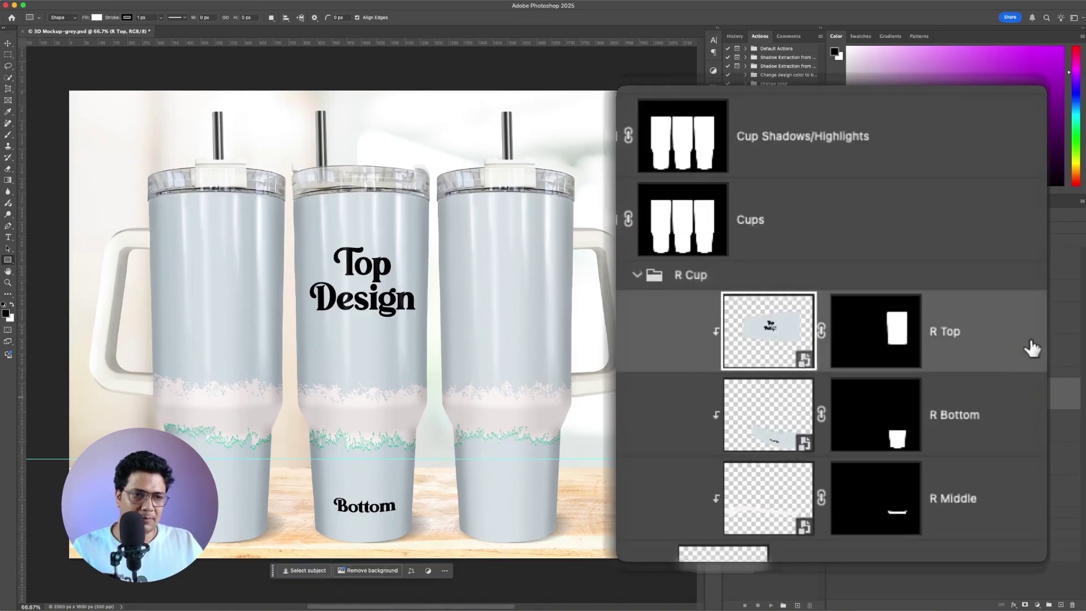
click(1011, 428)
click(1012, 509)
Rename the R Top layer in the R Cup group as Top.
click(975, 327)
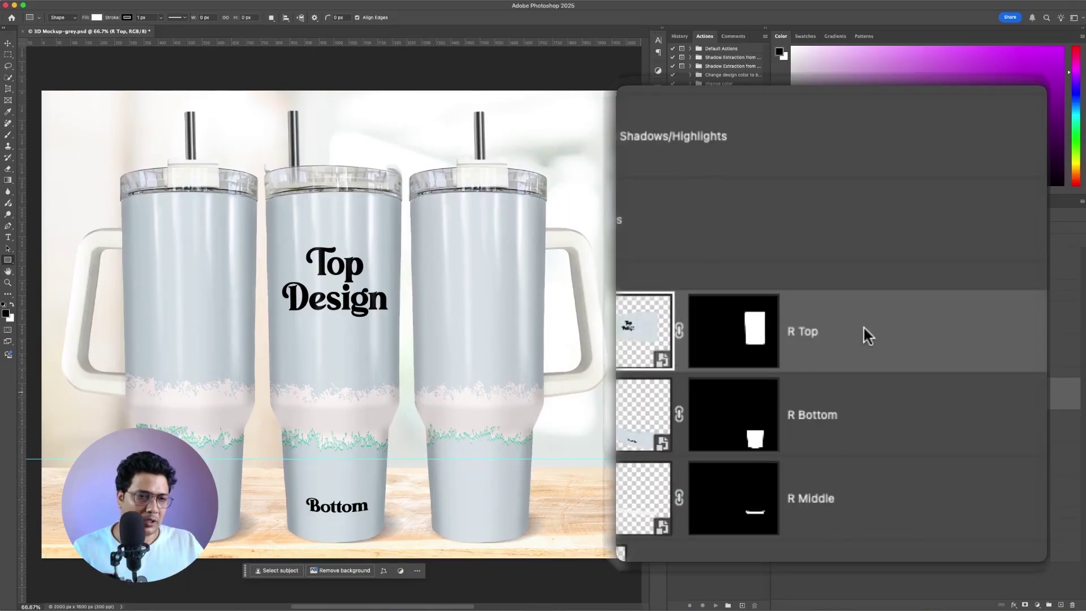
right_click(863, 327)
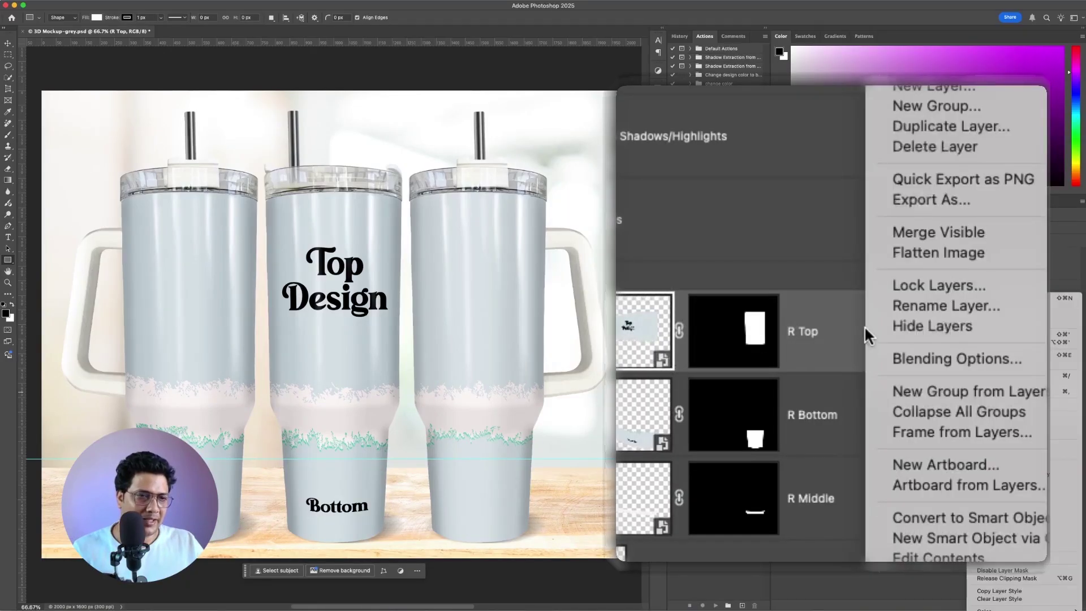
click(948, 305)
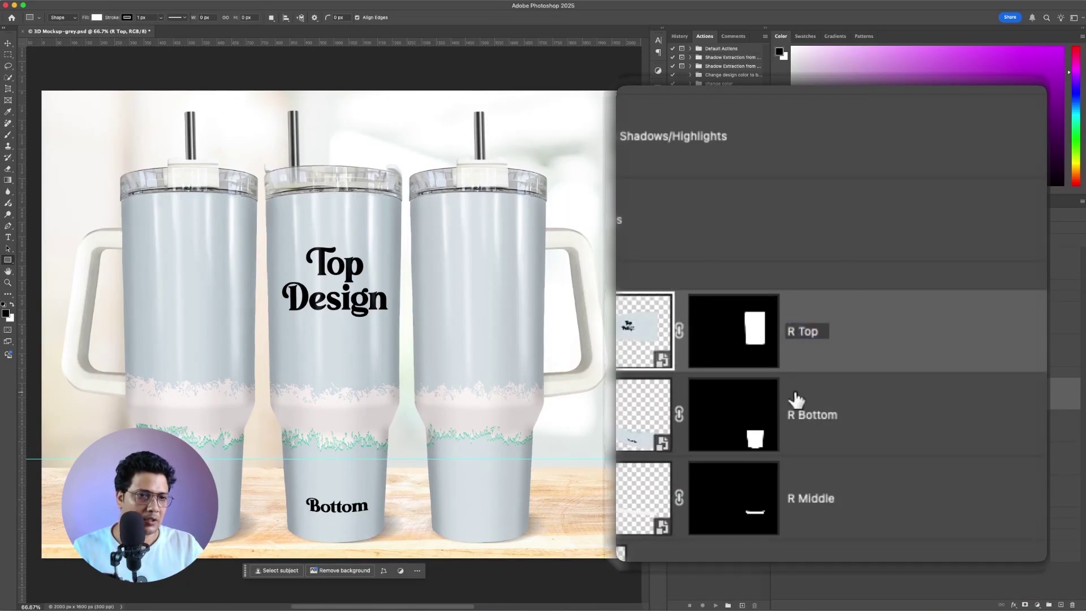
click(798, 331)
key(BackSpace)
key(BackSpace)
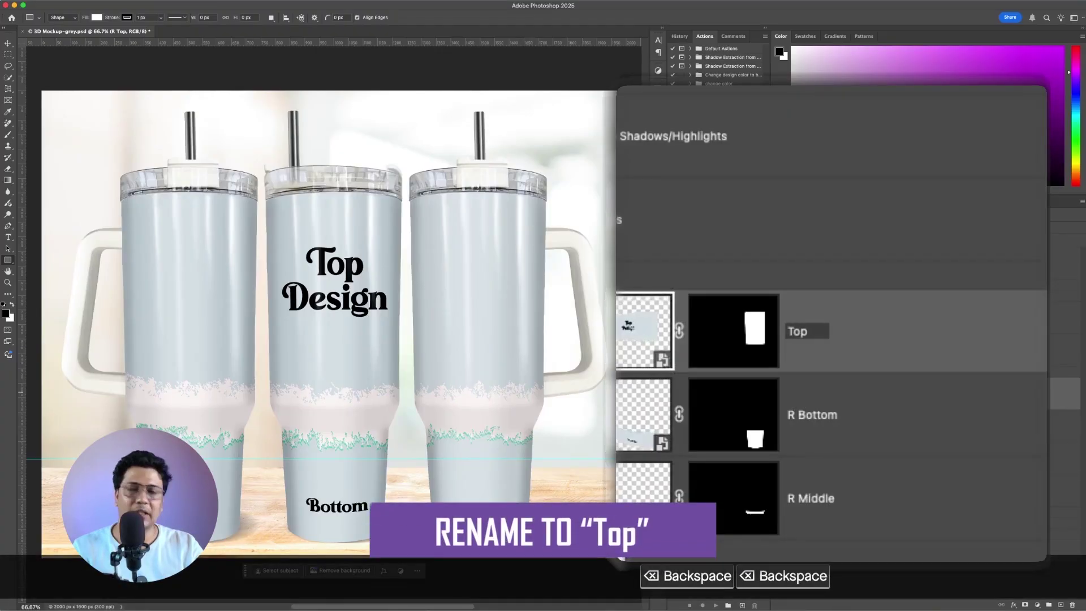
key(Return)
Rename the R Bottom layer in the R Cup group as Bottom.
click(810, 429)
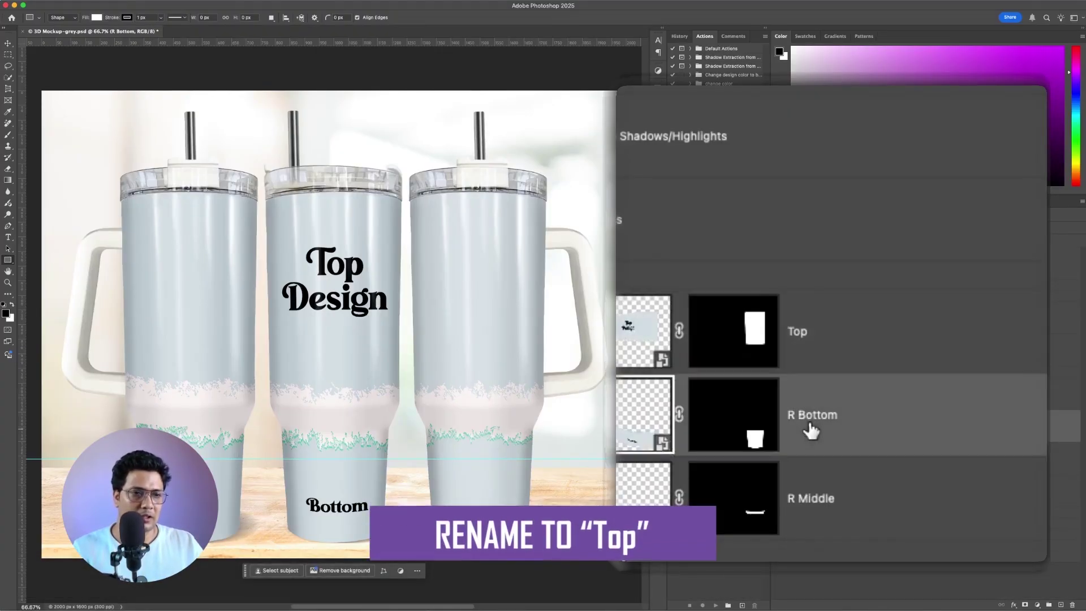
right_click(904, 408)
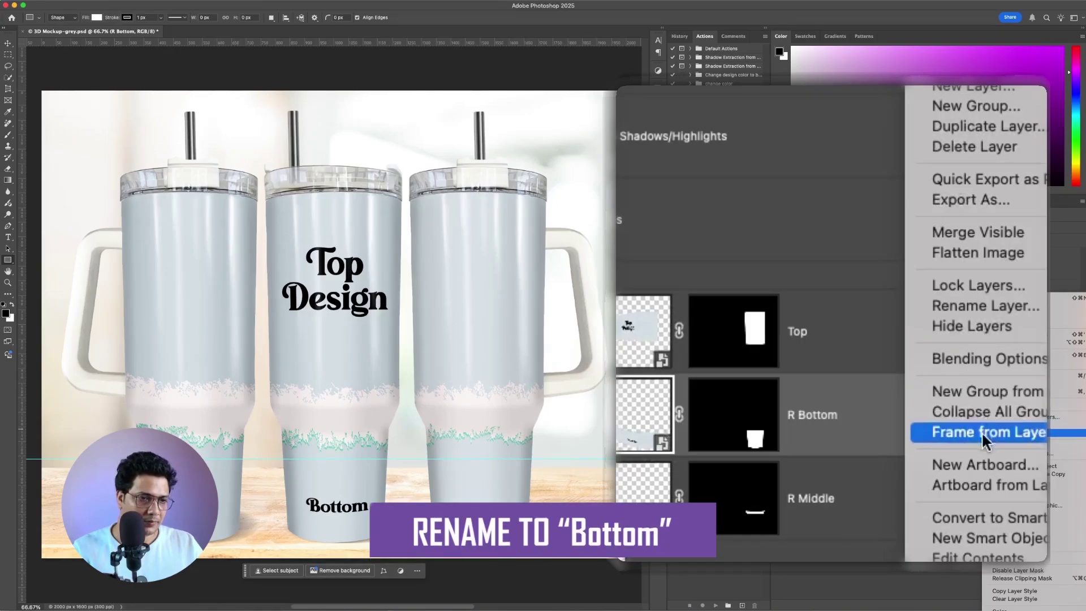
click(993, 306)
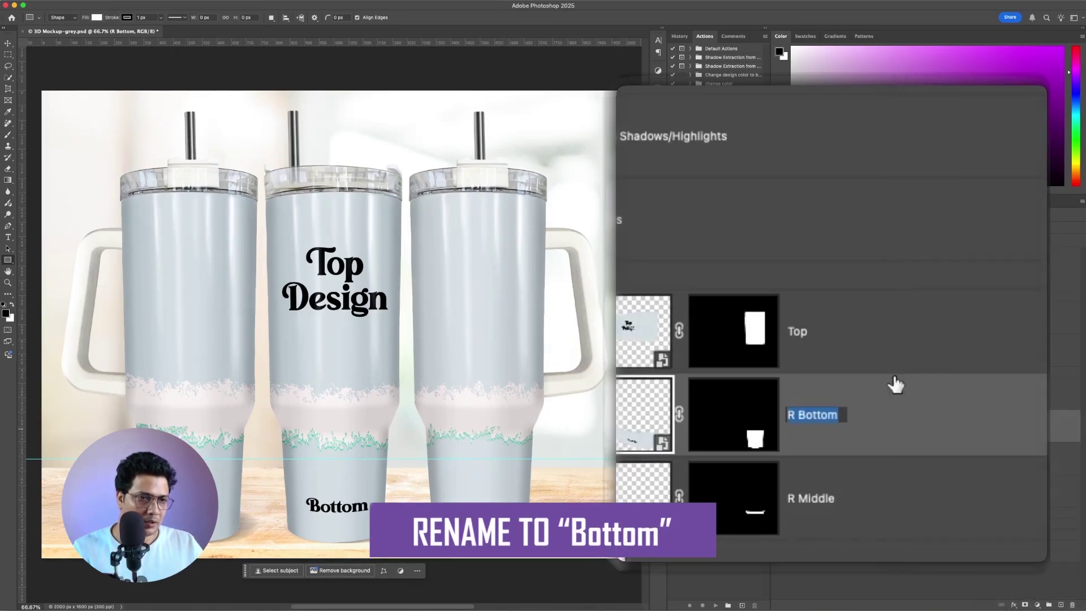
click(796, 415)
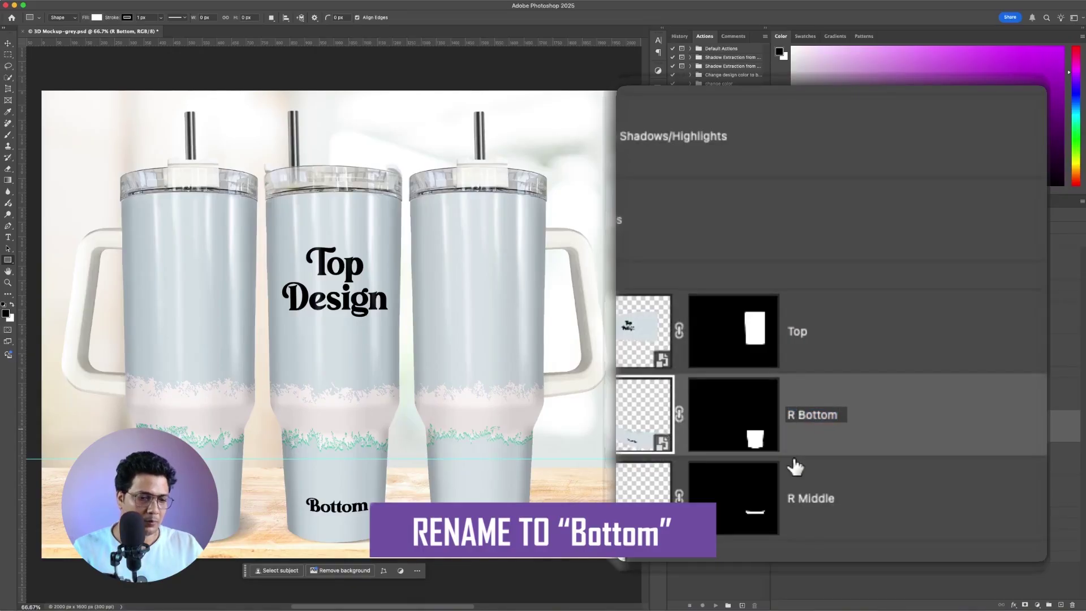
key(BackSpace)
key(BackSpace)
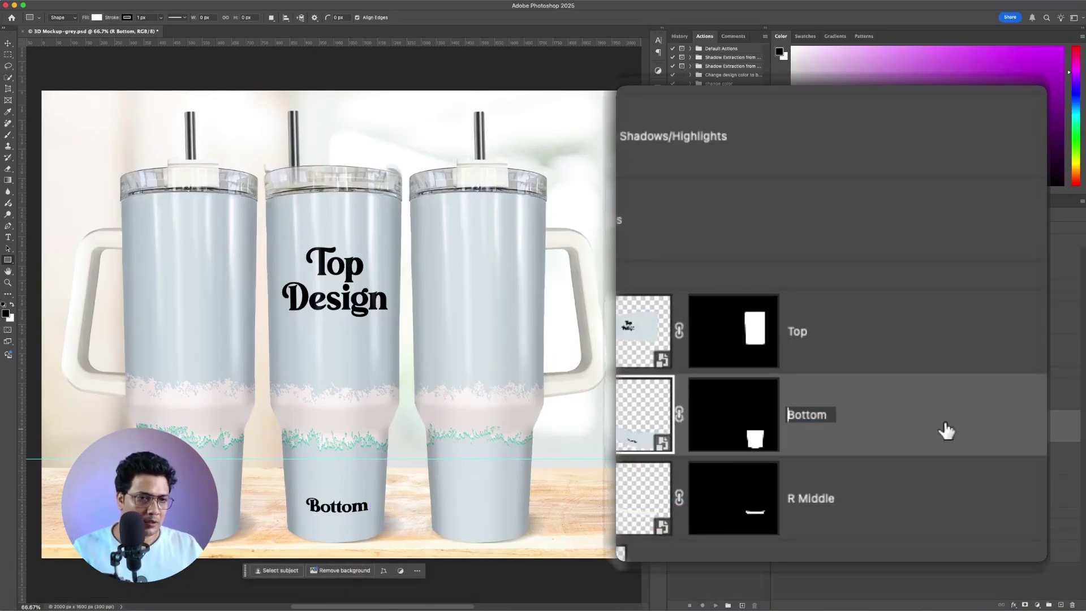
key(Return)
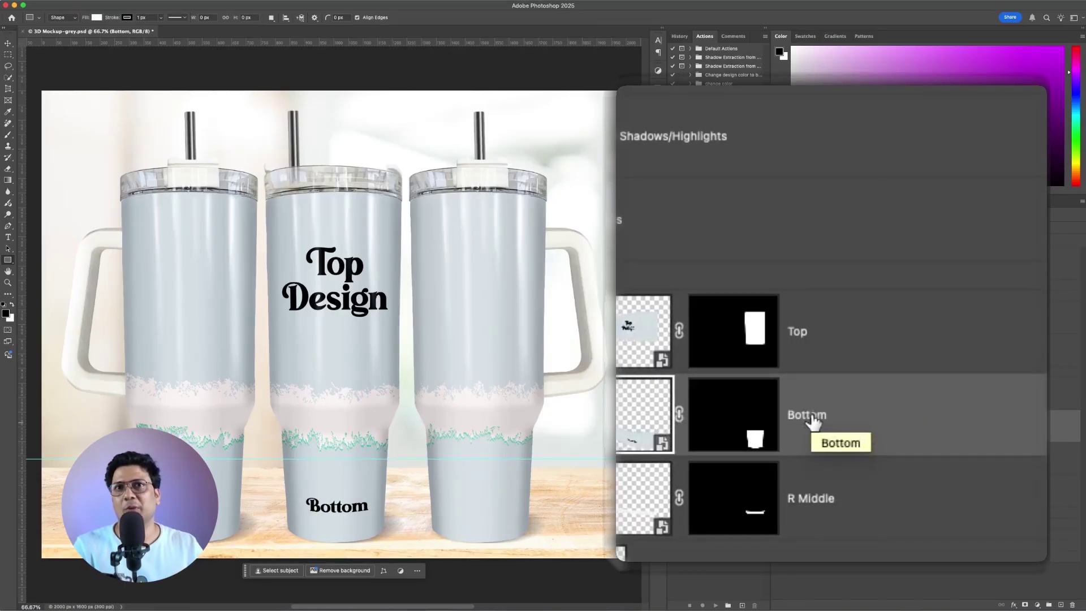
Open the contents of the Top smart object in the R Cup group for editing.
click(830, 337)
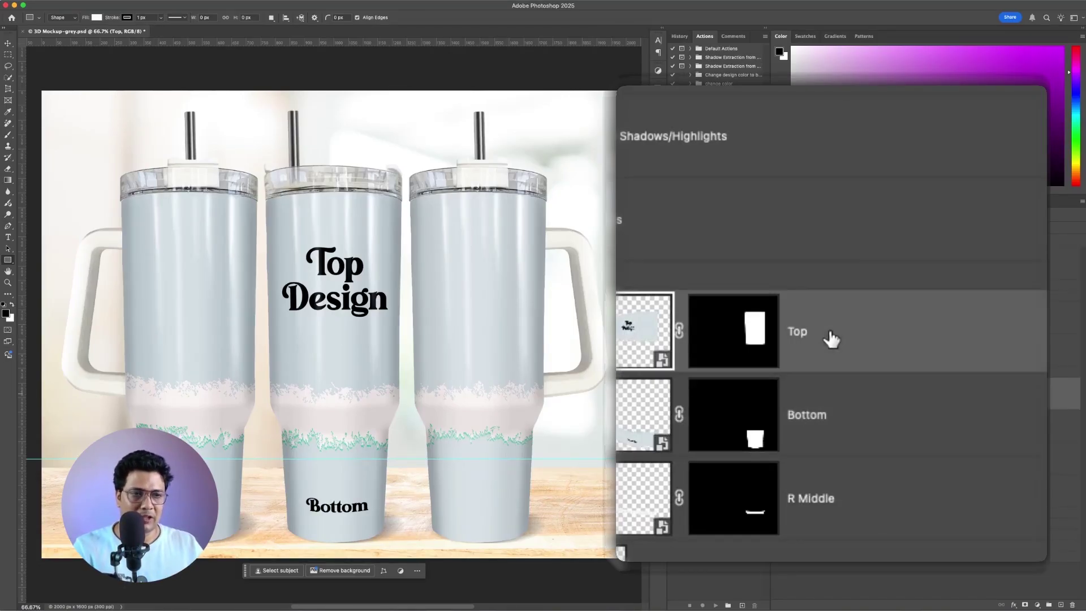
click(826, 417)
click(963, 394)
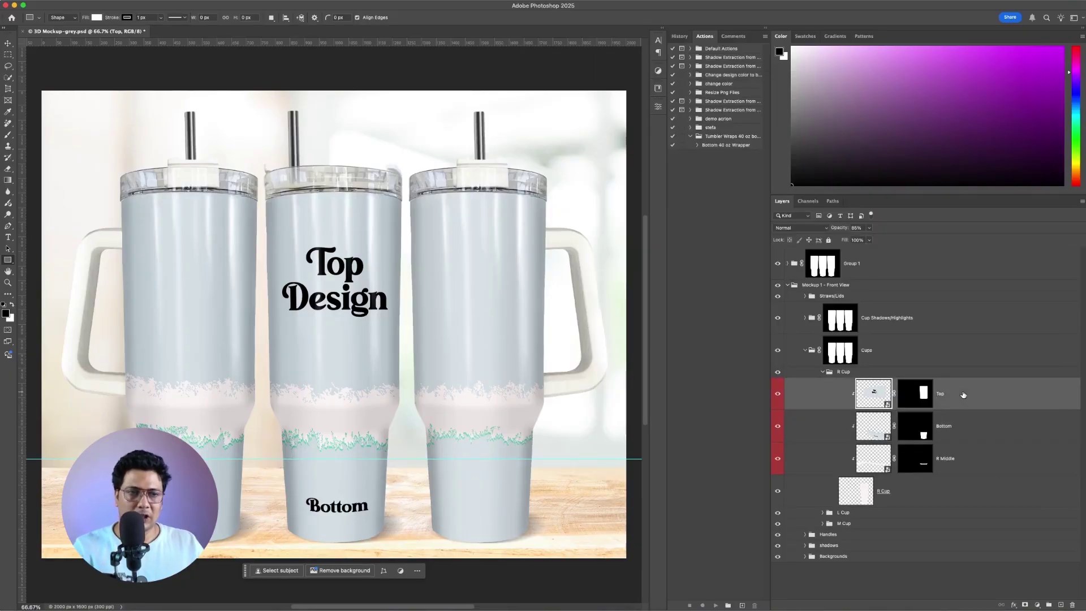
right_click(963, 394)
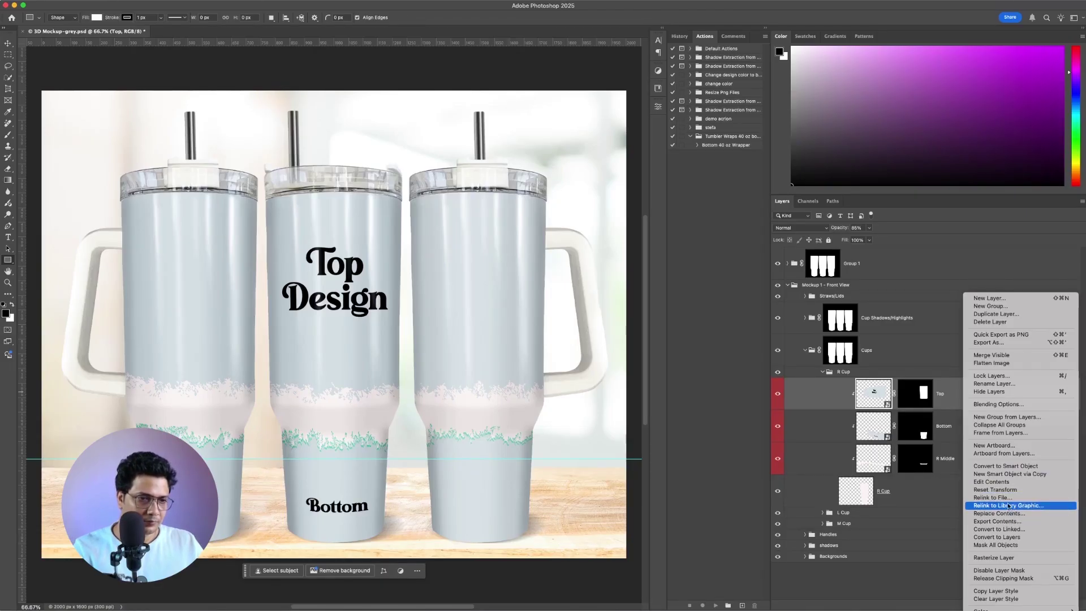
click(1005, 482)
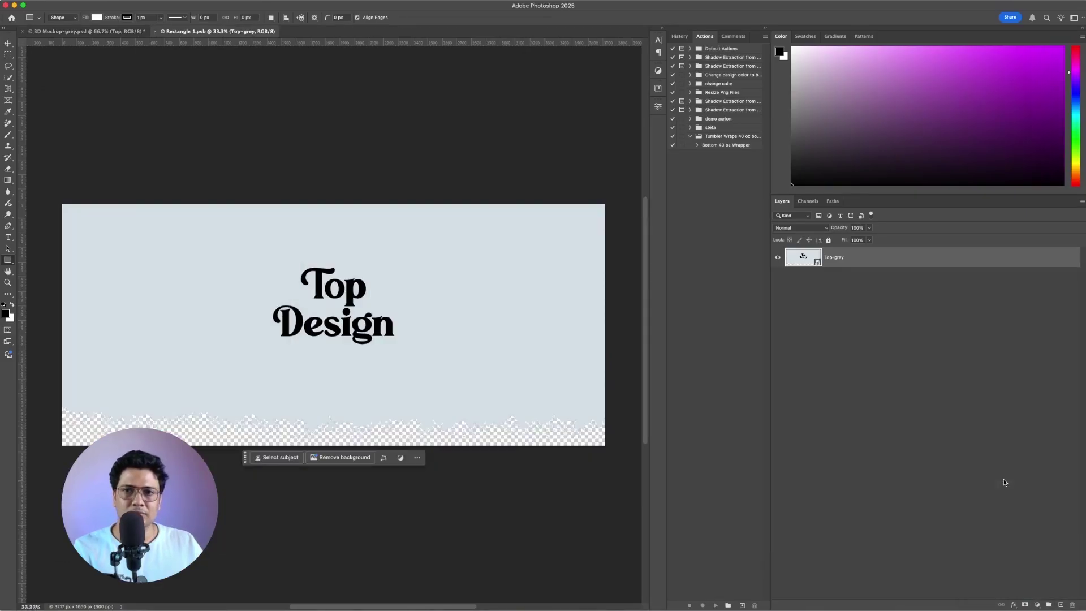
right_click(860, 258)
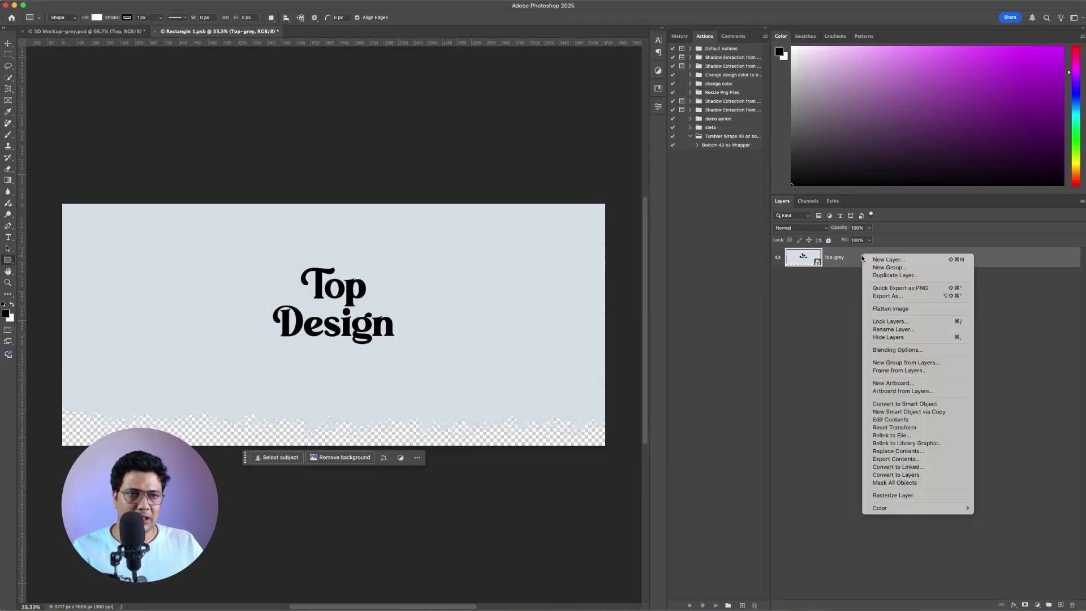
click(898, 330)
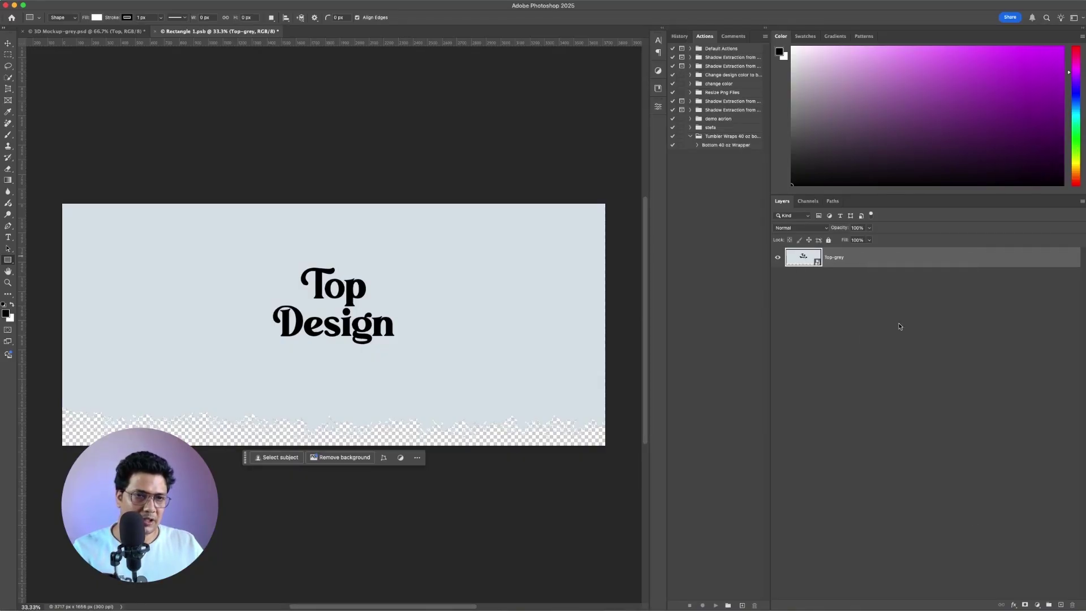
text(@n)
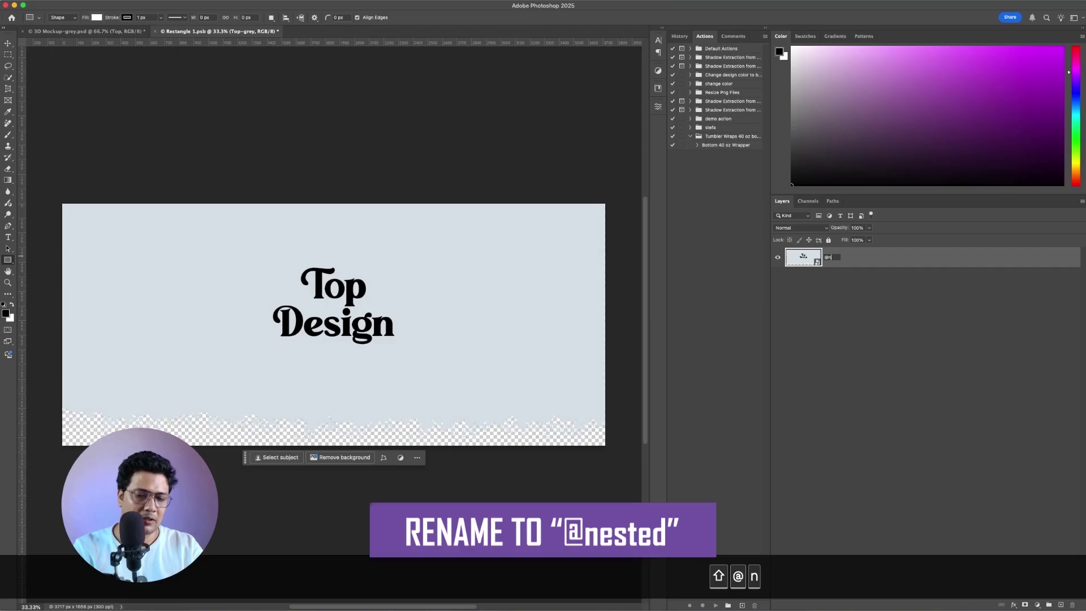
text(ested)
key(Return)
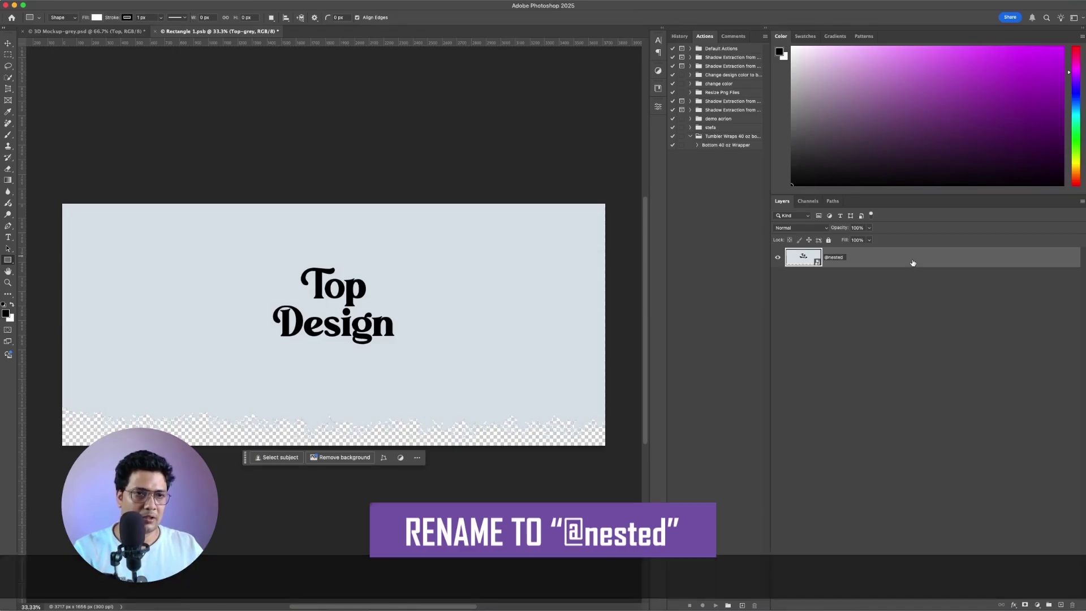
key(super+s)
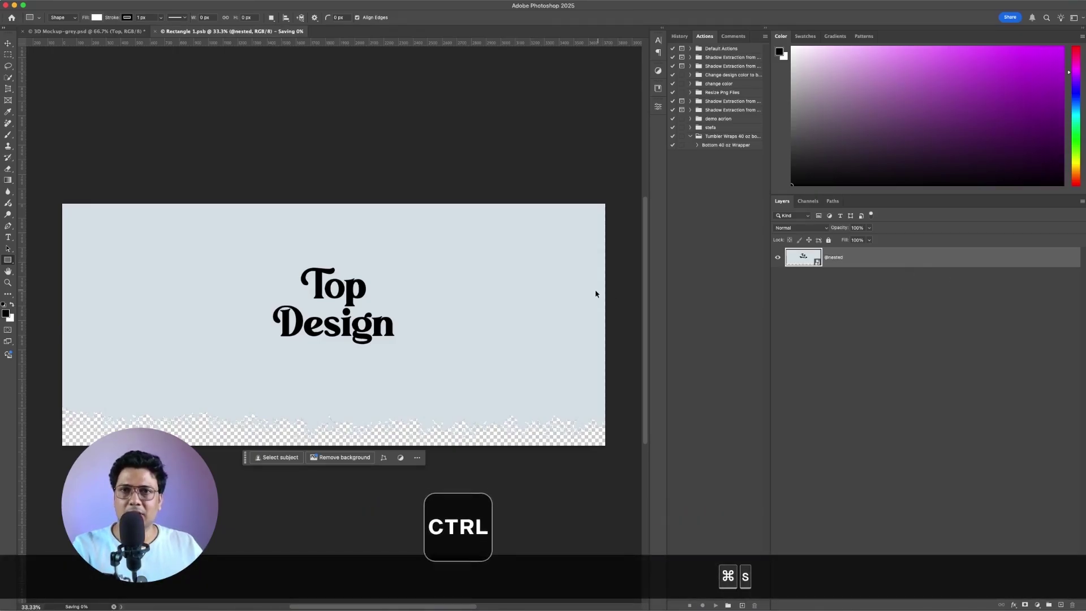
key(super+w)
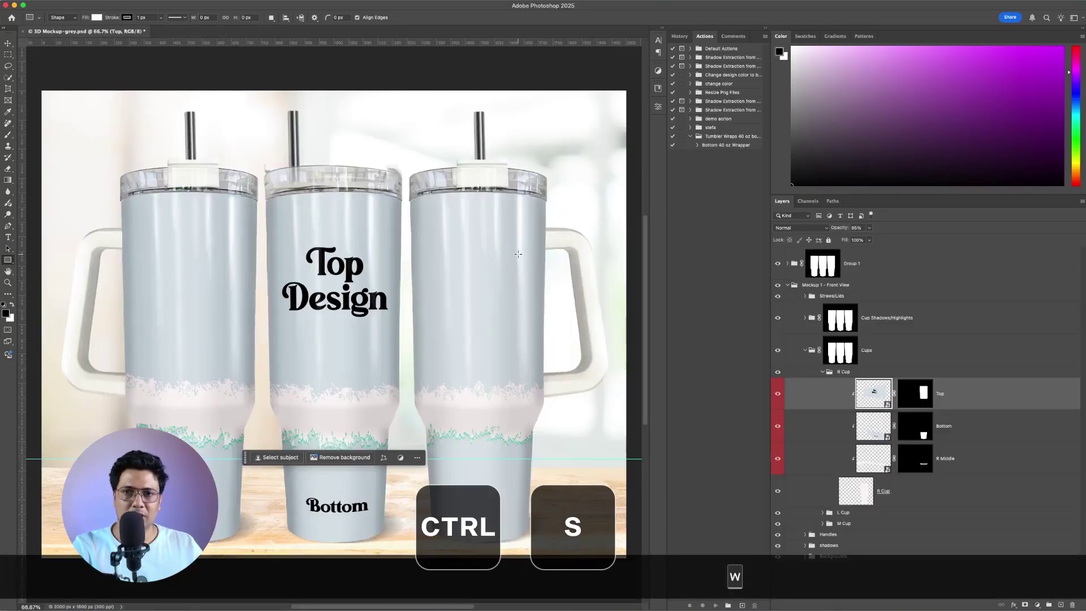
click(967, 433)
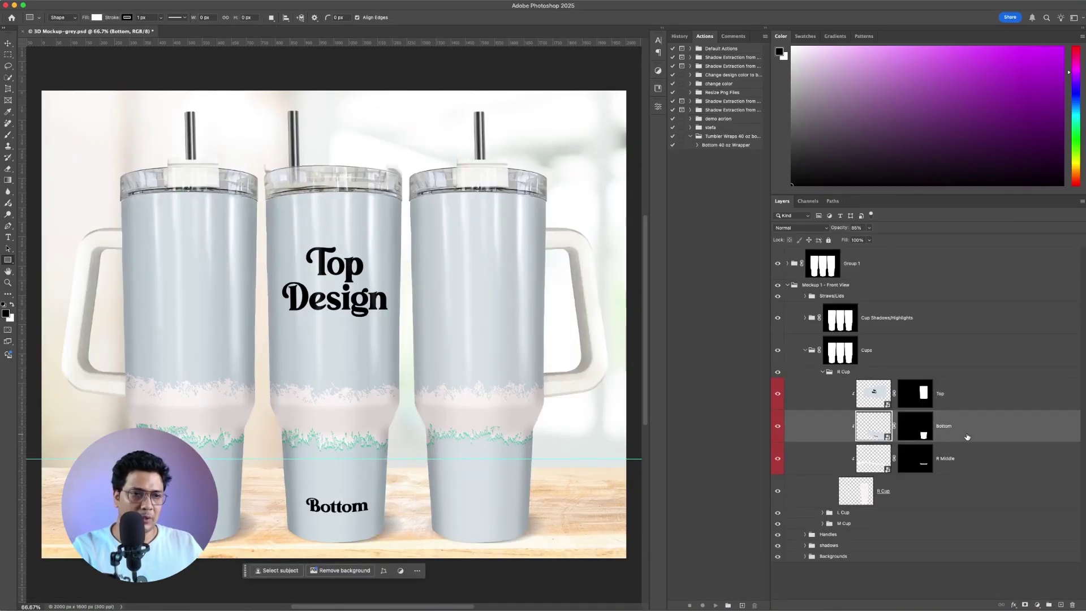
right_click(967, 429)
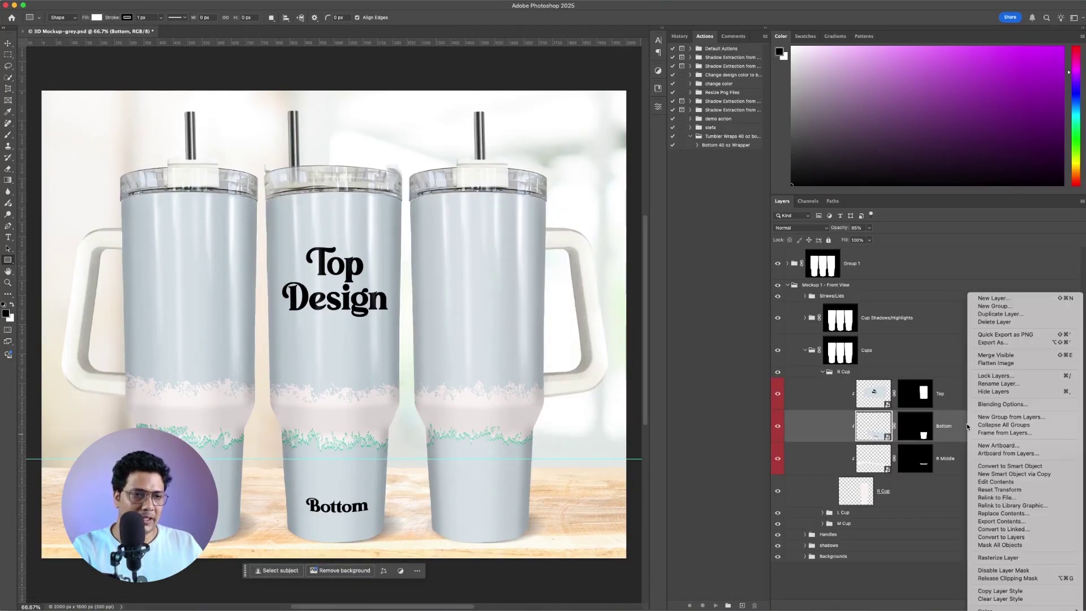
click(1004, 482)
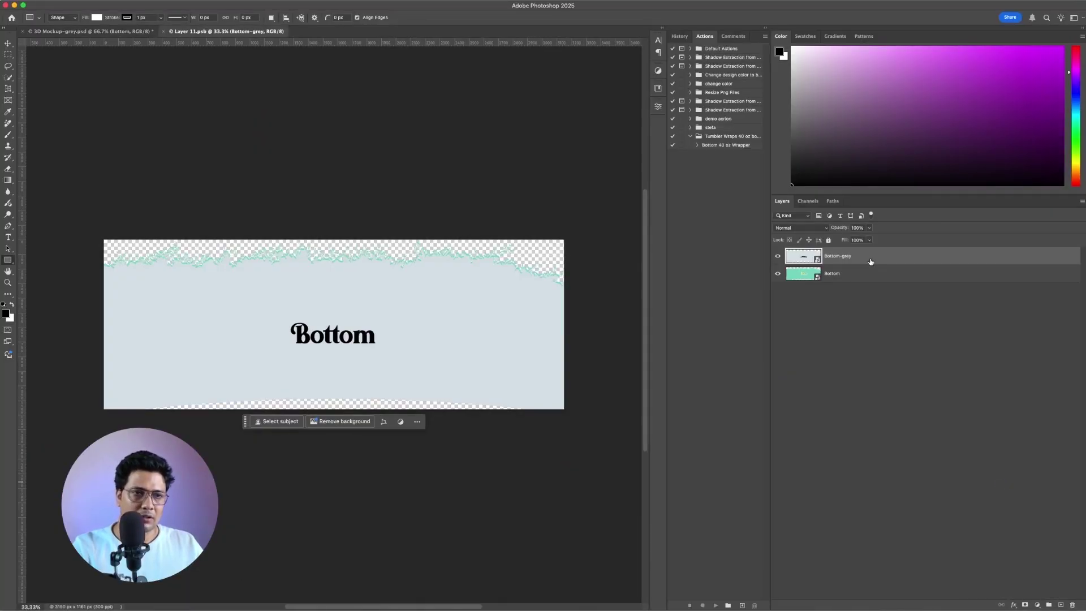
double_click(838, 255)
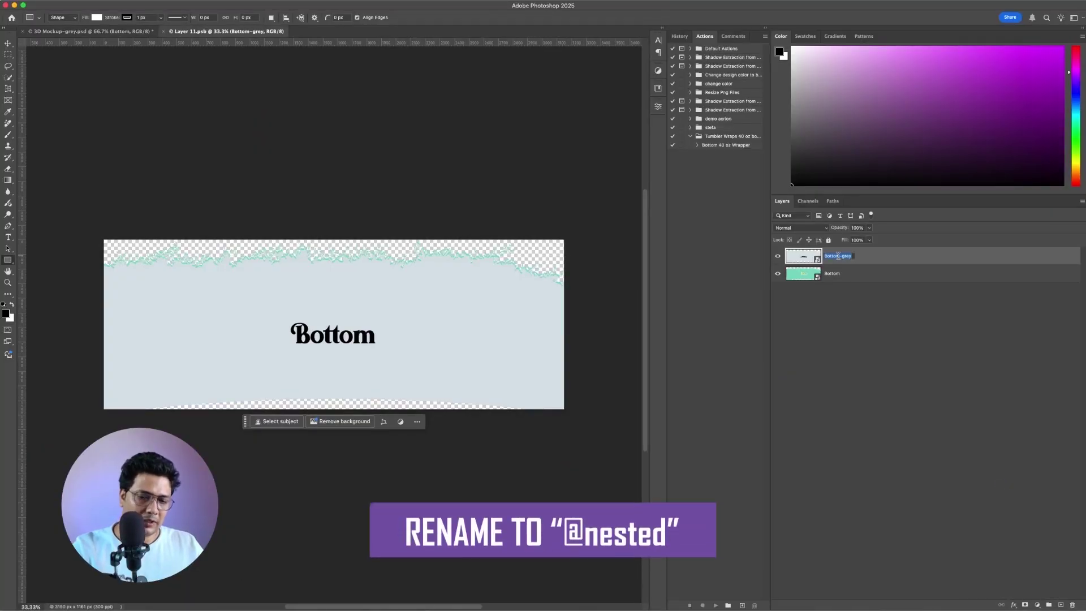
text(@nested)
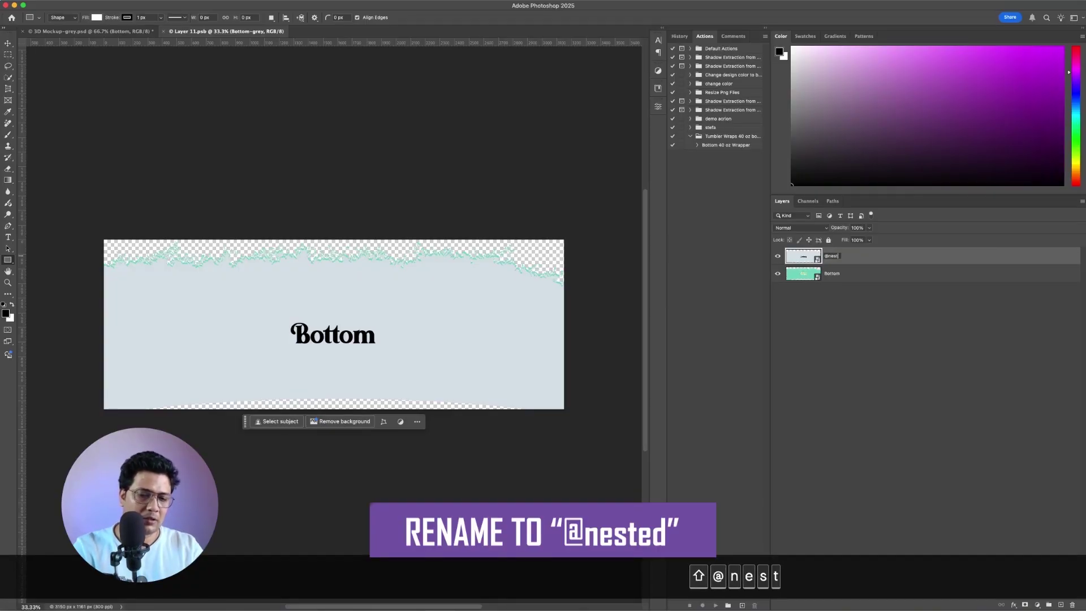
Delete the extra green Bottom layer, save and close the smart object, and collapse the R Cup group.
click(855, 276)
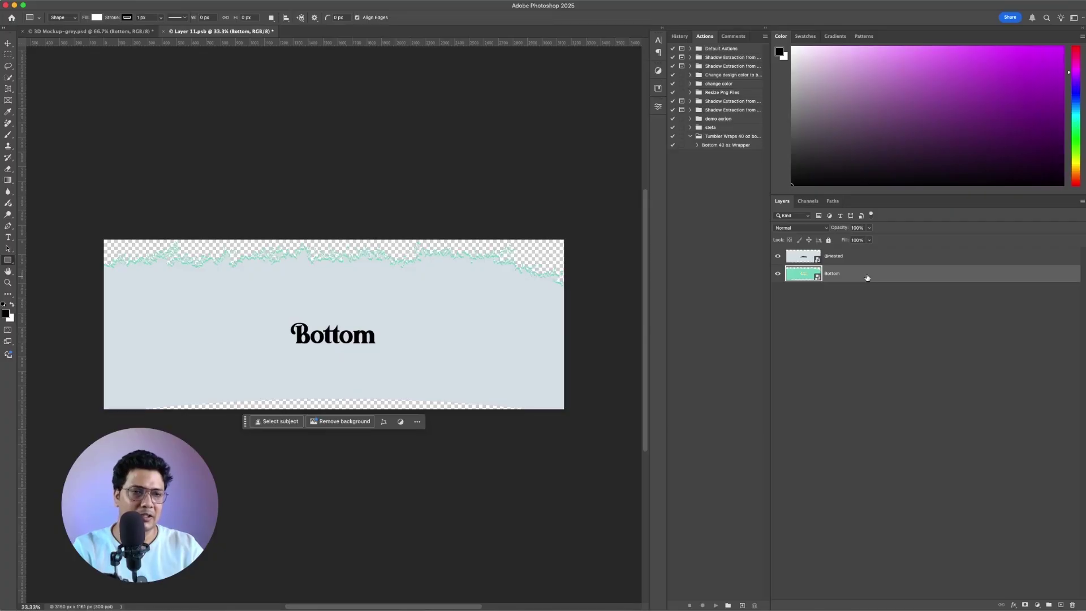
key(Delete)
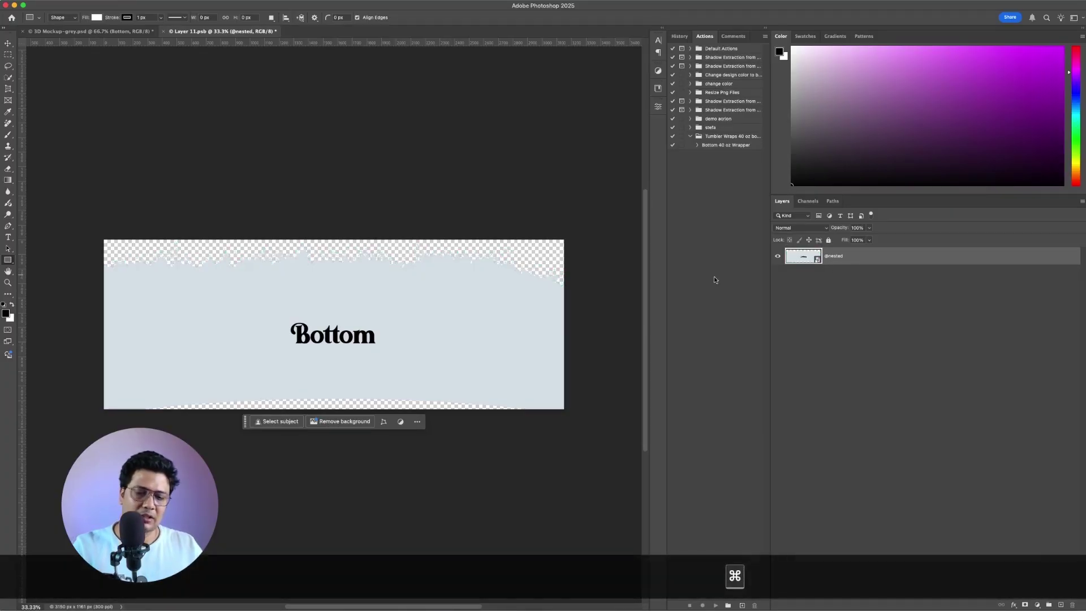
key(ctrl+s)
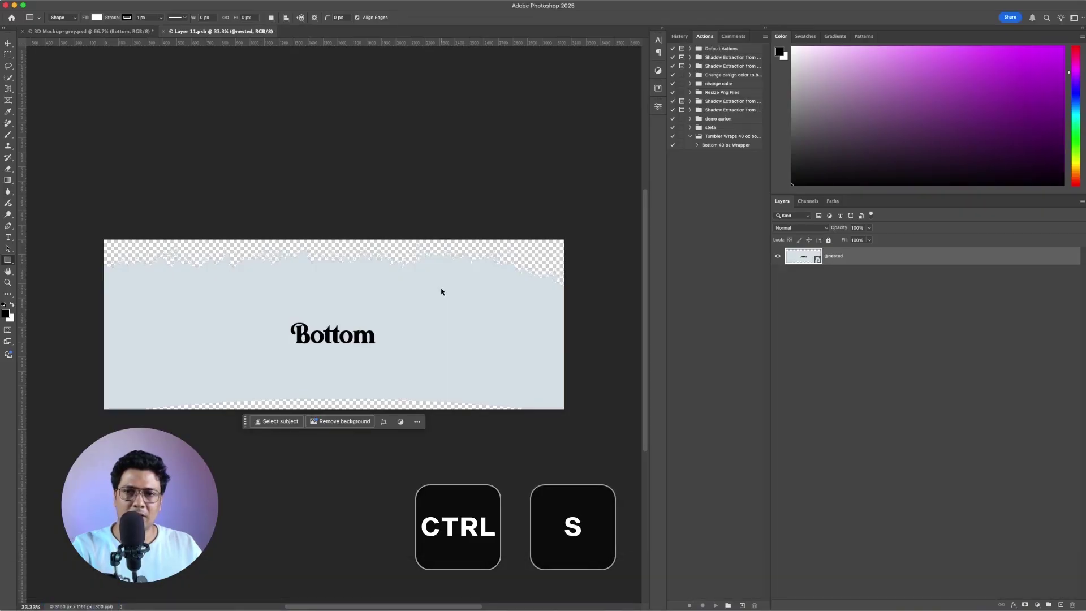
key(ctrl+w)
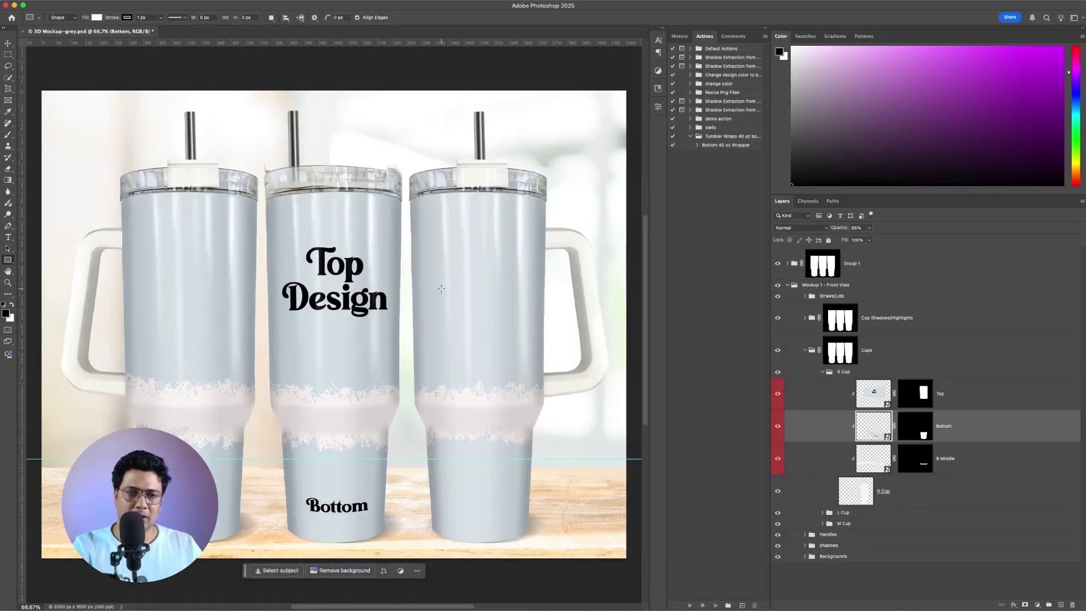
click(823, 372)
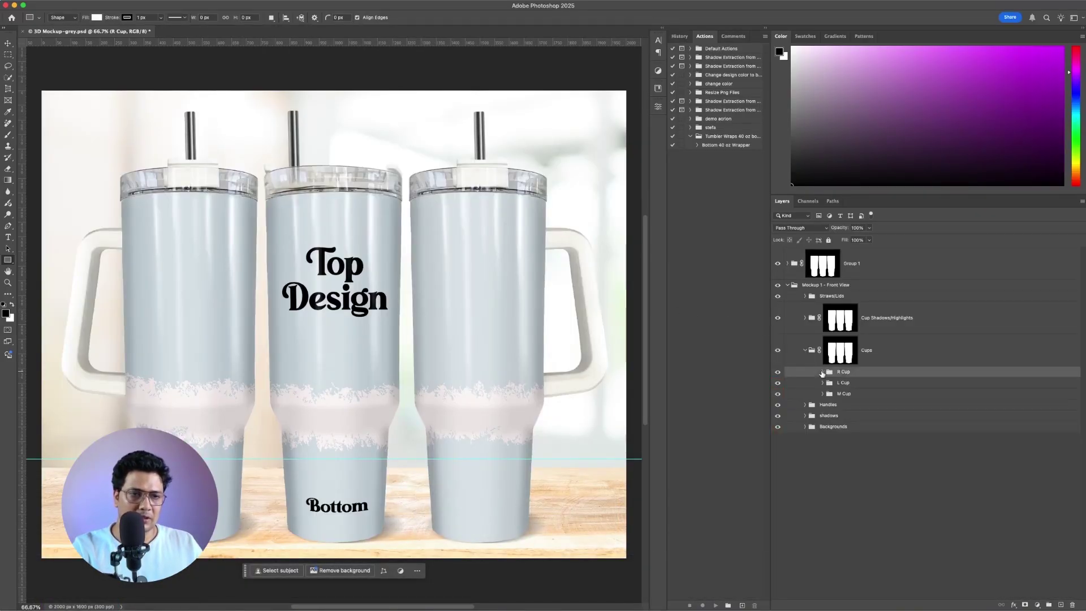
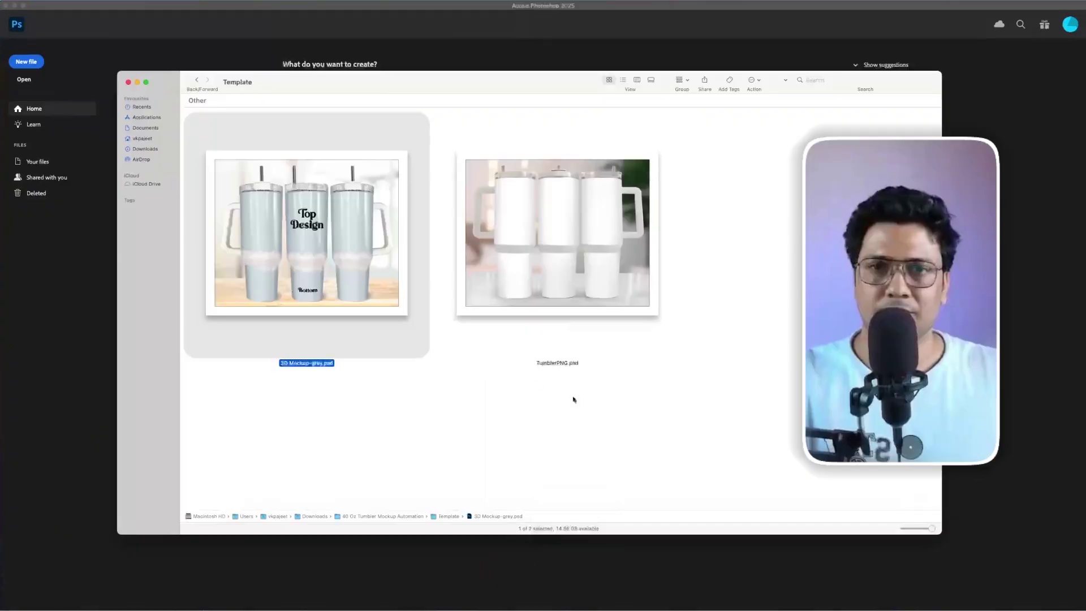
In Finder, leave the Template folder and open the Design folder of 40 Oz Tumbler Mockup Automation.
click(600, 400)
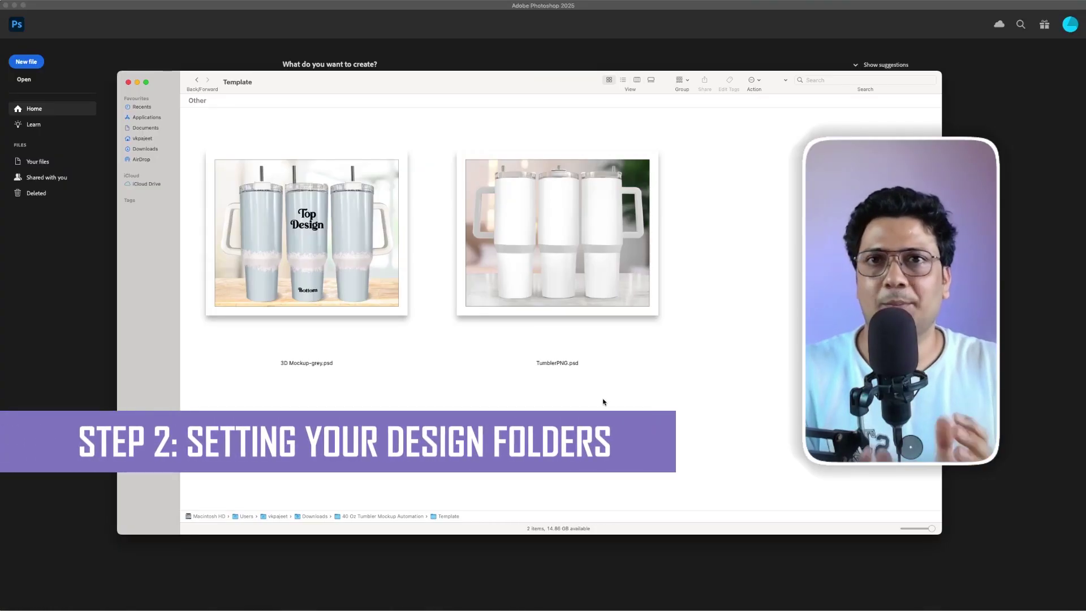
click(198, 82)
double_click(277, 207)
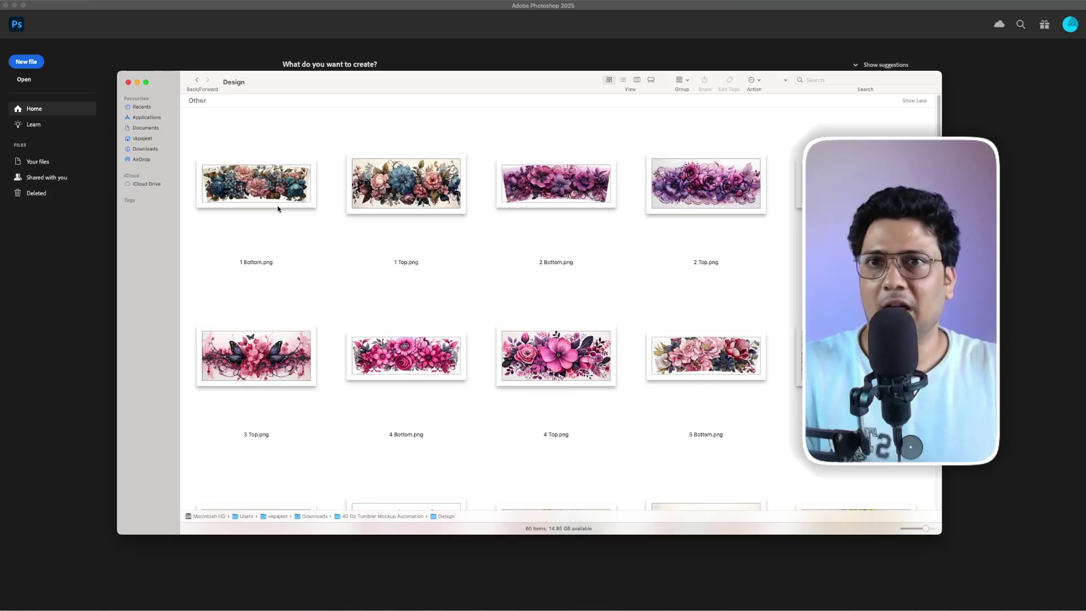
Create a new folder named Top inside the Design folder.
right_click(354, 258)
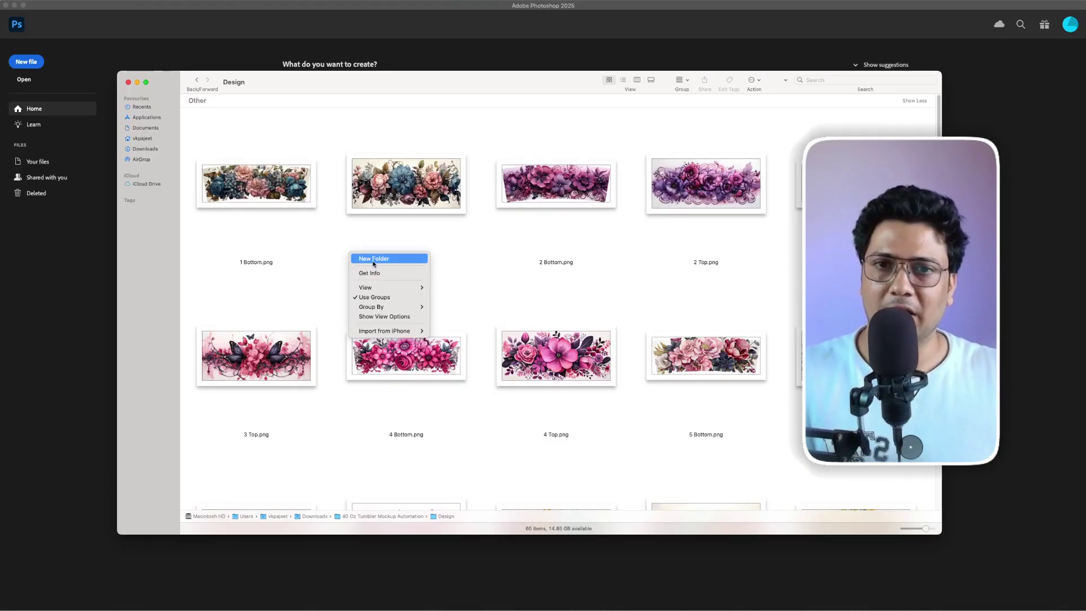
click(373, 259)
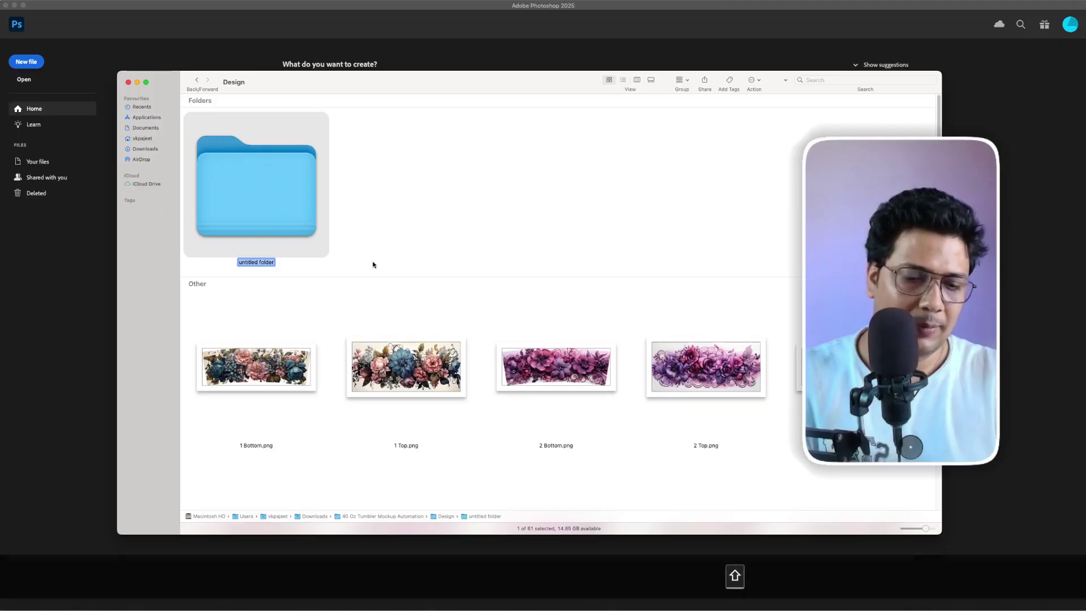
text(Top)
click(428, 228)
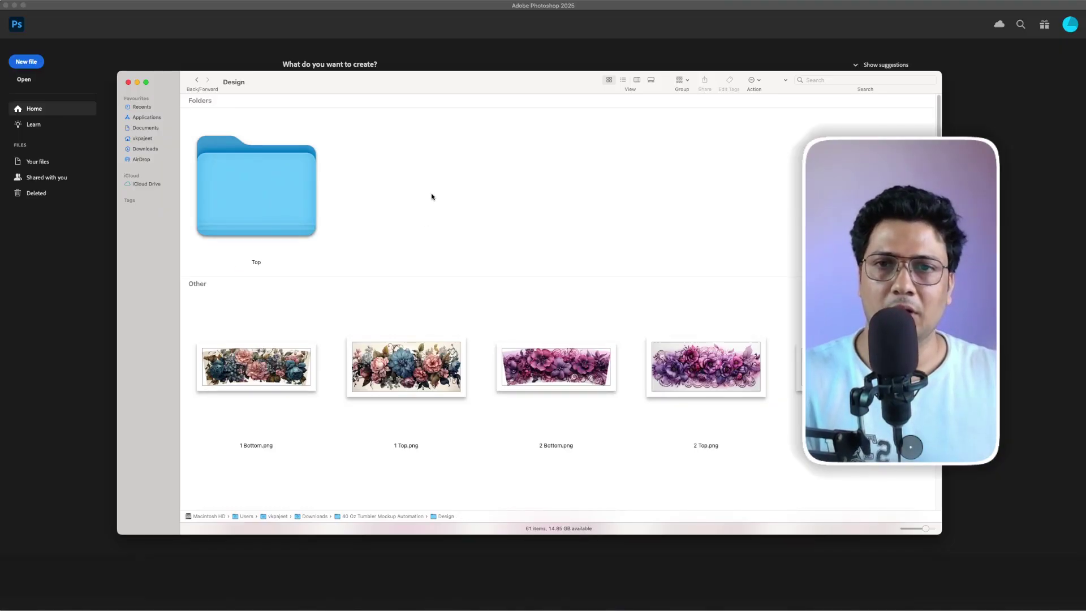
Create a second folder named Bottom inside the Design folder.
right_click(432, 197)
click(455, 199)
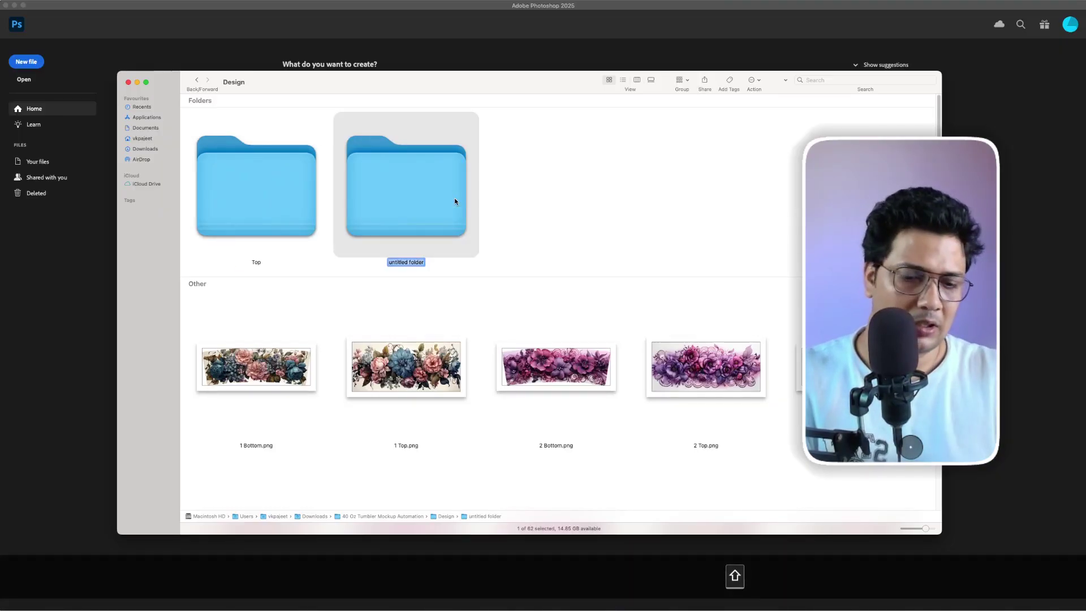
text(Bottom)
click(565, 202)
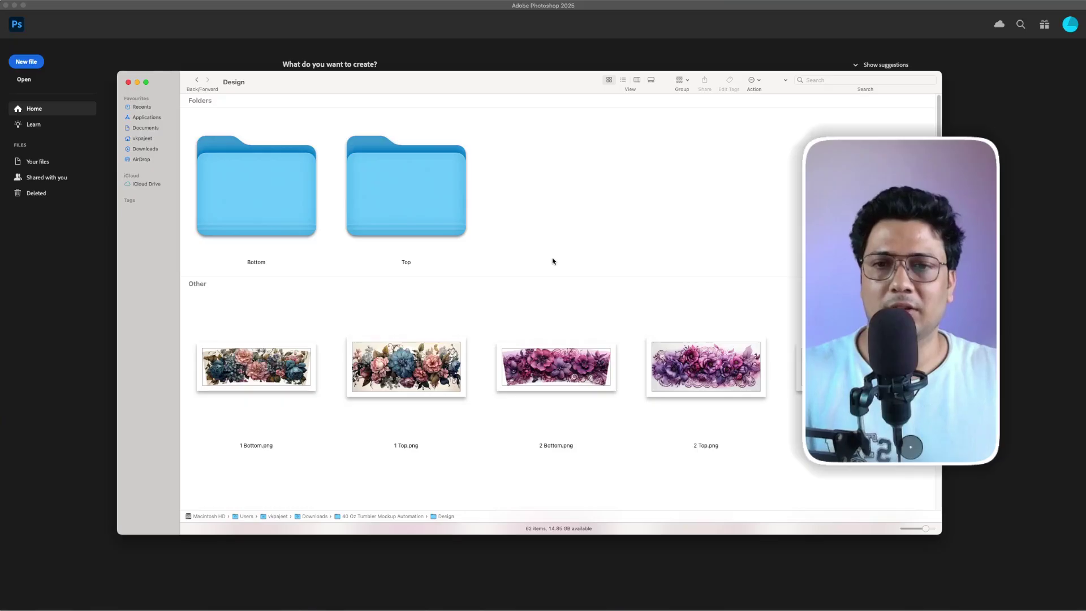
Move 1 Top.png to 3 Top.png into the Top folder and 1 Bottom.png to 4 Bottom.png into the Bottom folder.
drag(395, 382, 413, 207)
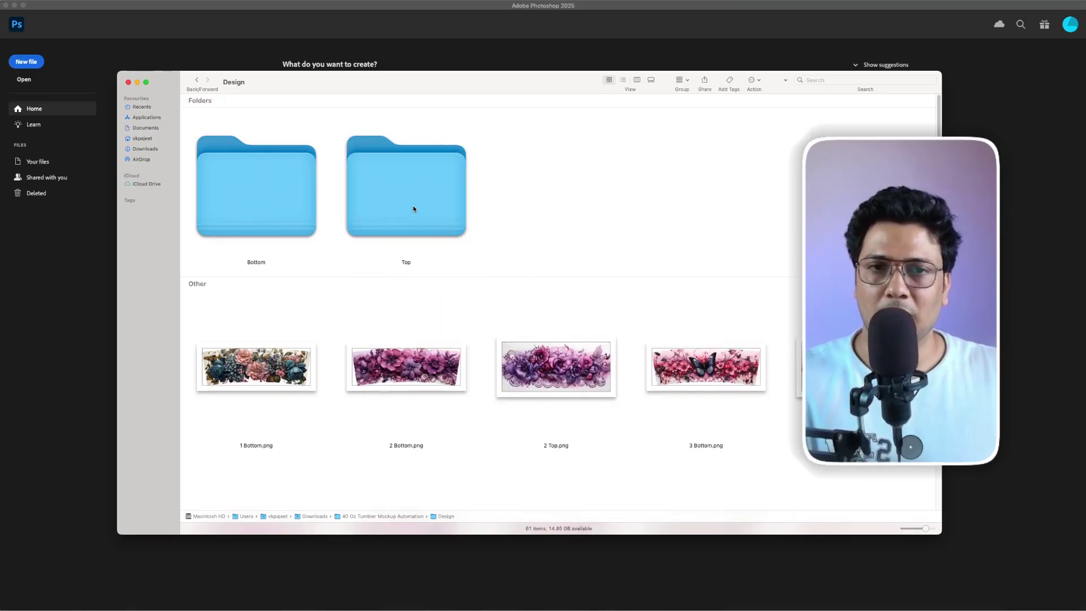
drag(548, 379, 452, 226)
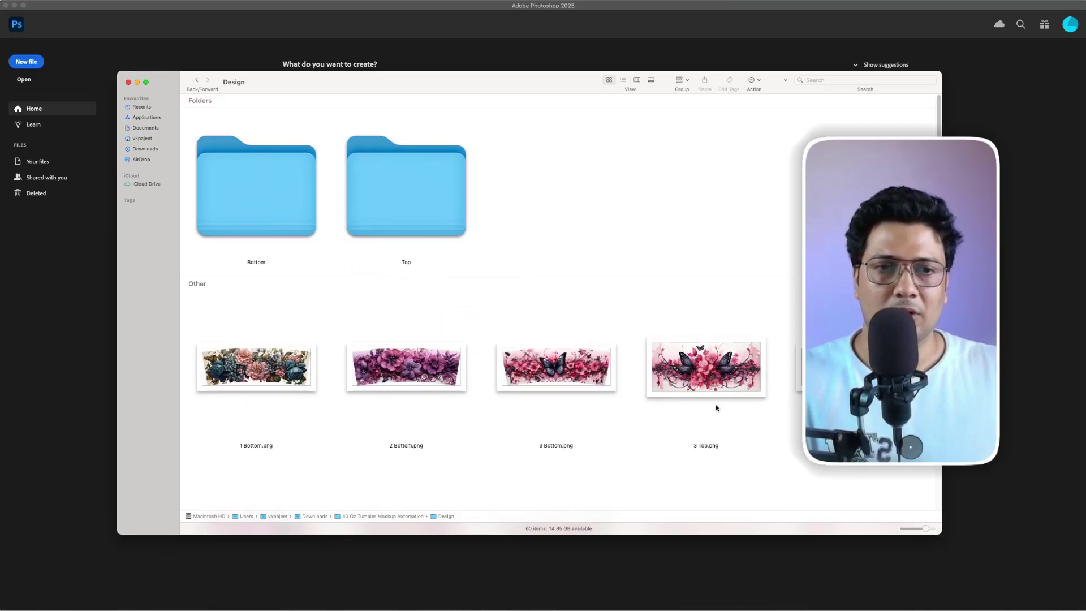
drag(716, 407, 408, 190)
click(784, 295)
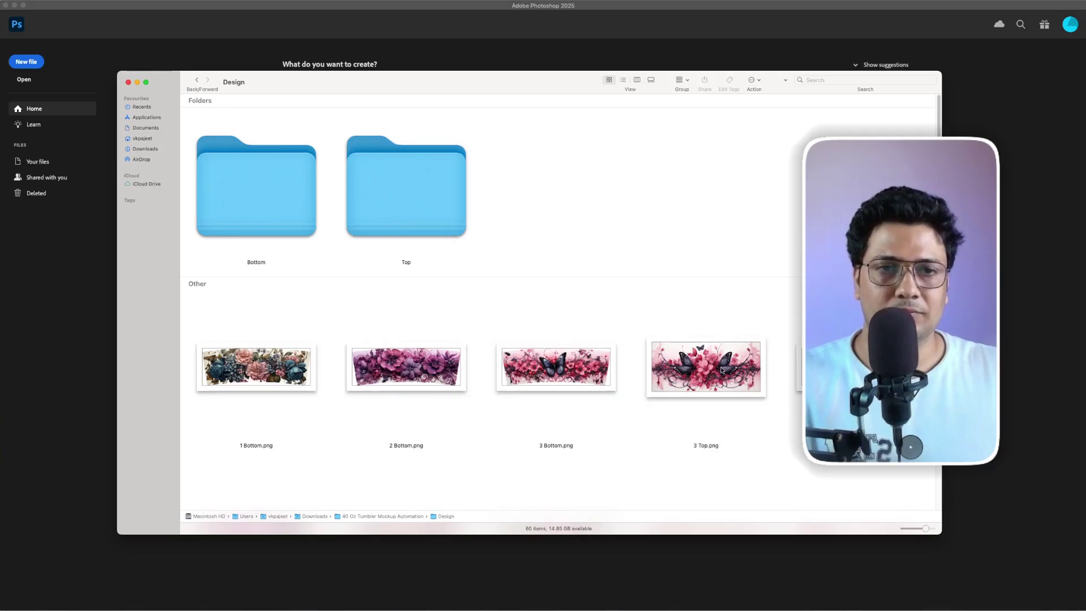
drag(706, 367, 425, 187)
drag(234, 339, 718, 362)
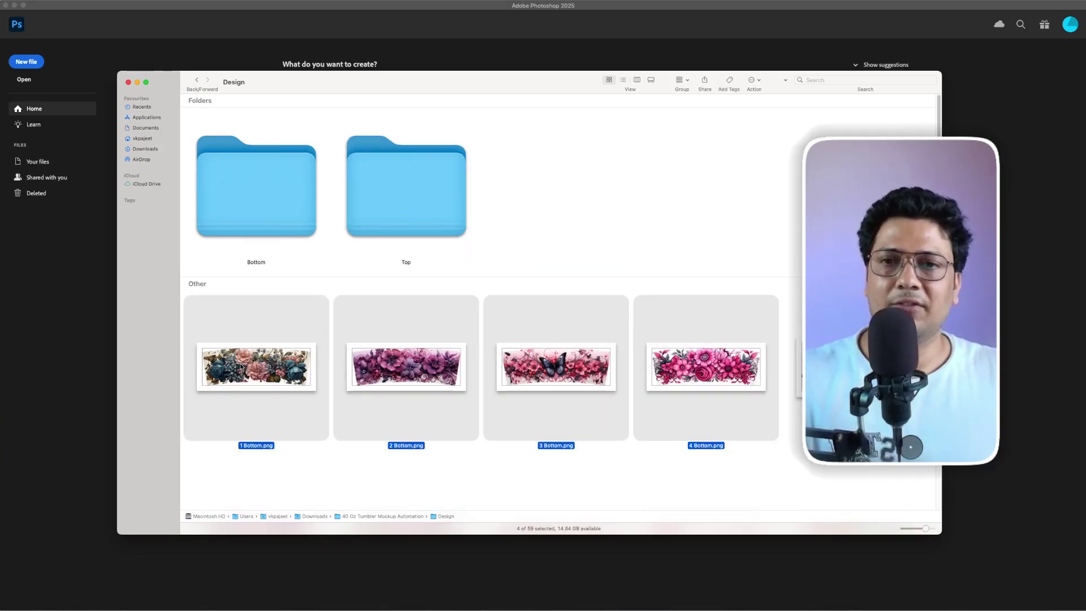
drag(236, 366, 252, 229)
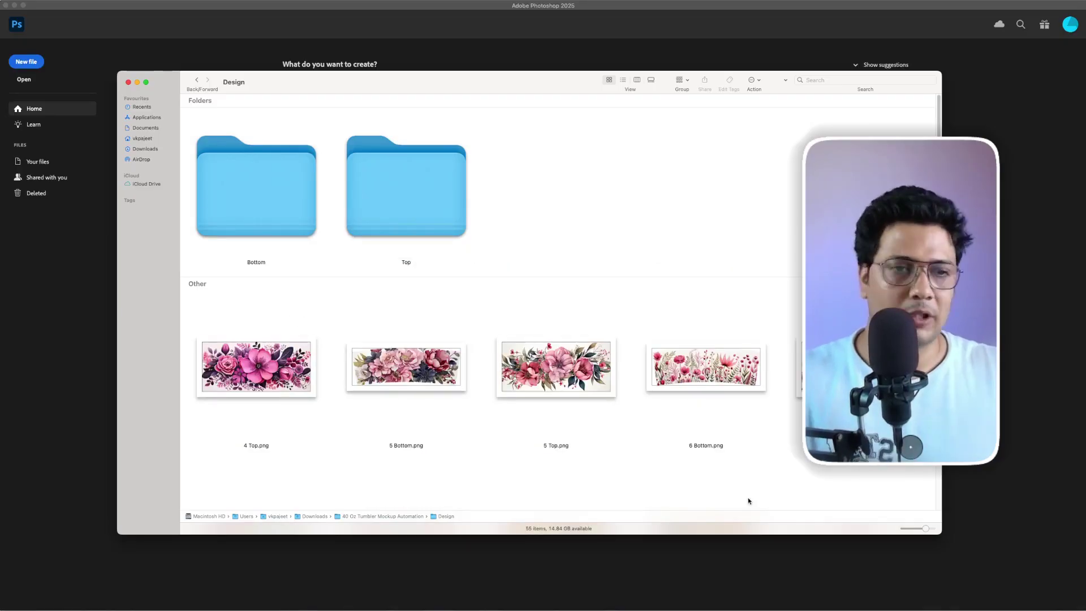
Reduce the icon size and move 4 Top.png through 8 Top.png into the Top folder.
key(super+minus)
drag(244, 328, 367, 176)
drag(367, 329, 367, 176)
drag(492, 328, 367, 175)
drag(617, 329, 367, 175)
drag(741, 328, 368, 175)
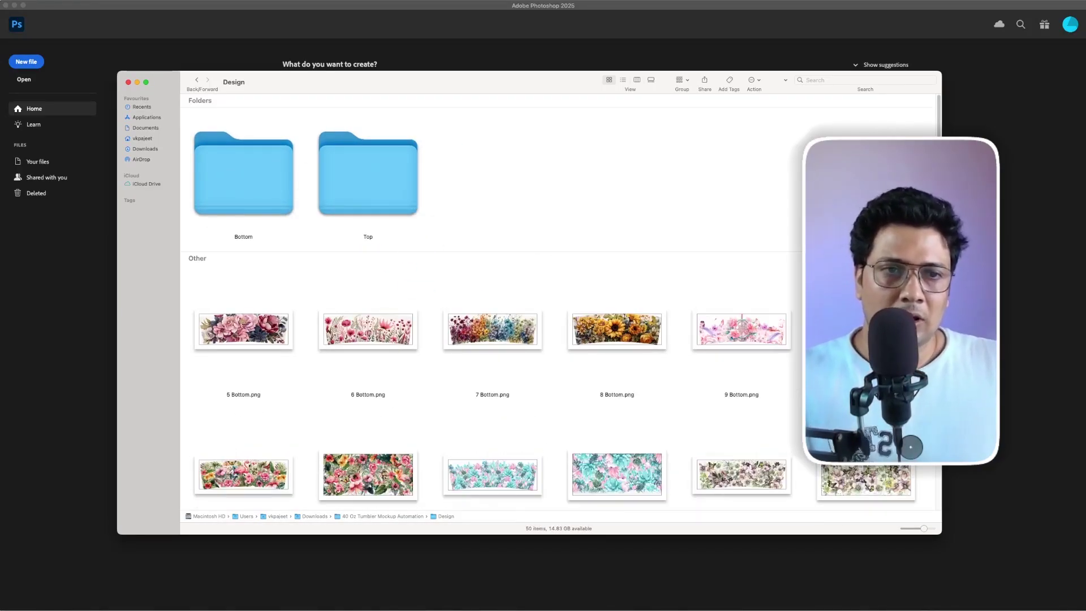
Move 9 Top.png through 14 Top.png into the Top folder.
drag(243, 475, 367, 136)
drag(243, 427, 367, 136)
drag(368, 427, 368, 136)
drag(492, 427, 368, 135)
drag(617, 427, 368, 136)
drag(741, 427, 367, 136)
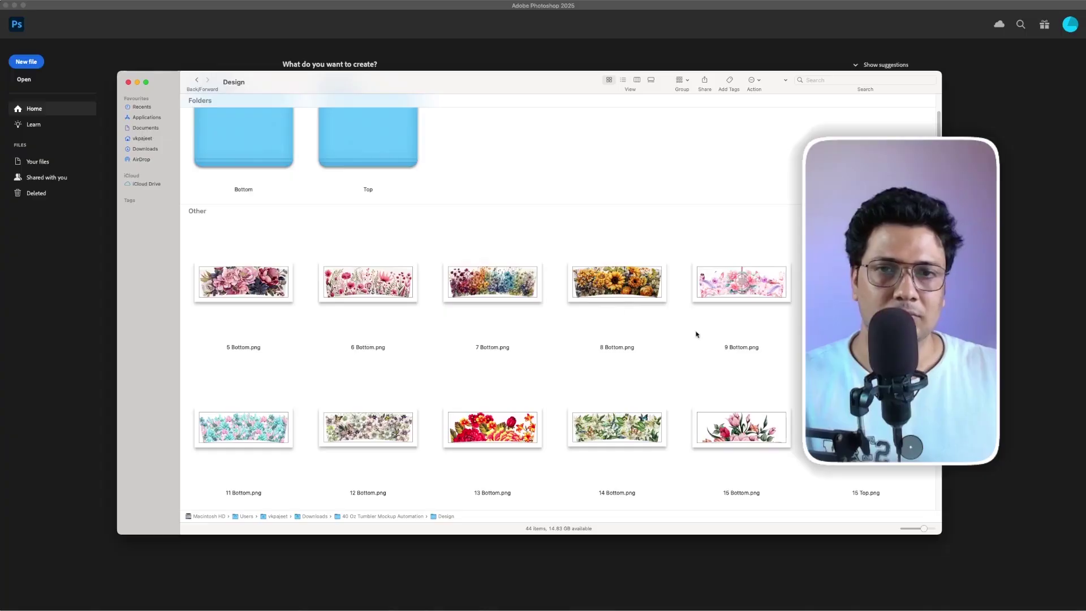
Move 5 Bottom.png through 15 Bottom.png into the Bottom folder and 15 Top.png through 19 Top.png into the Top folder.
scroll(696, 334, up, 1)
drag(798, 271, 193, 317)
drag(492, 330, 243, 176)
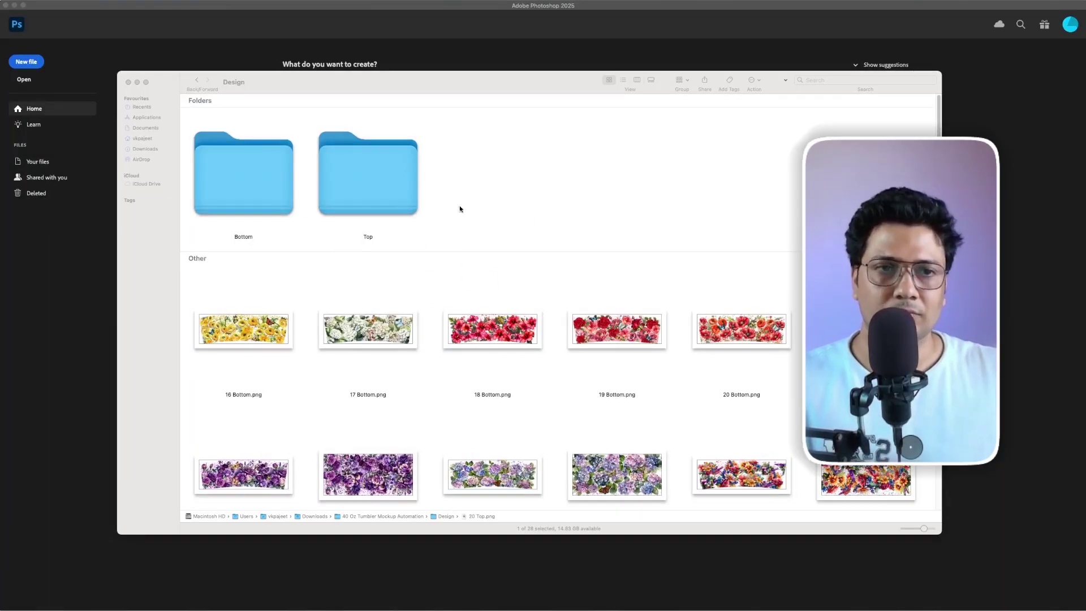
Move 20 Top.png through 25 Top.png into the Top folder and 16 Bottom.png through 21 Bottom.png into the Bottom folder.
scroll(492, 339, down, 1)
drag(244, 425, 367, 141)
drag(492, 427, 368, 147)
drag(192, 226, 656, 337)
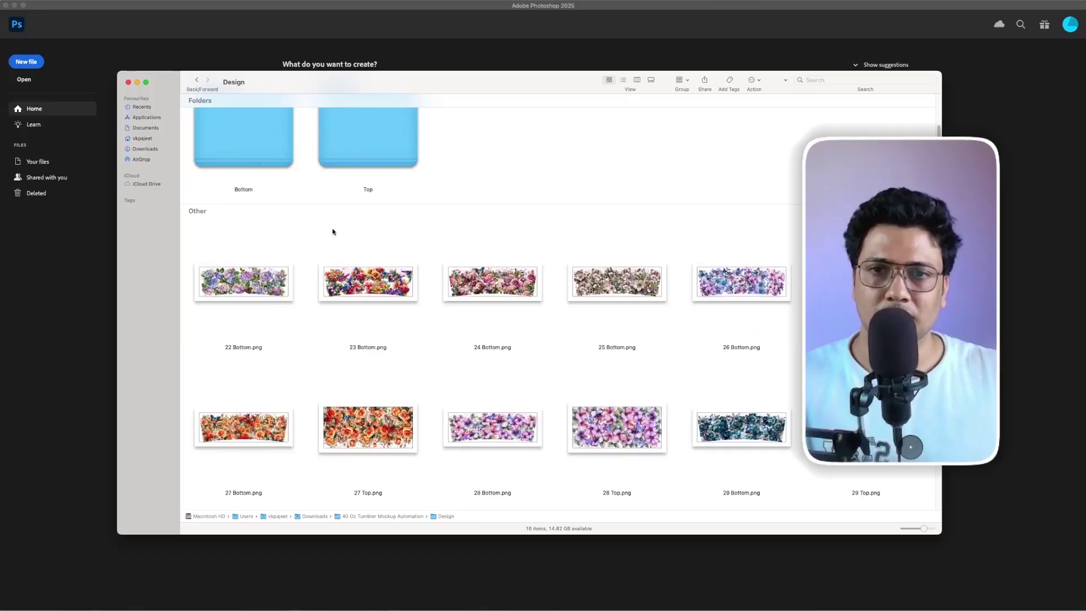
Sort the remaining loose design files, up to number 30, into the matching Bottom and Top folders.
click(262, 258)
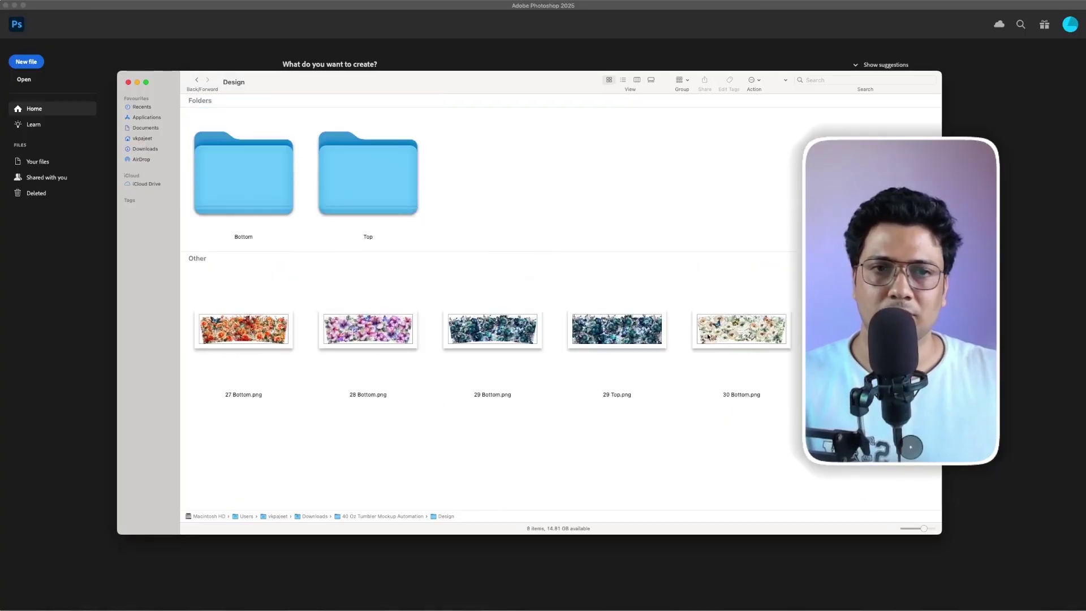
key(super+a)
drag(230, 326, 243, 175)
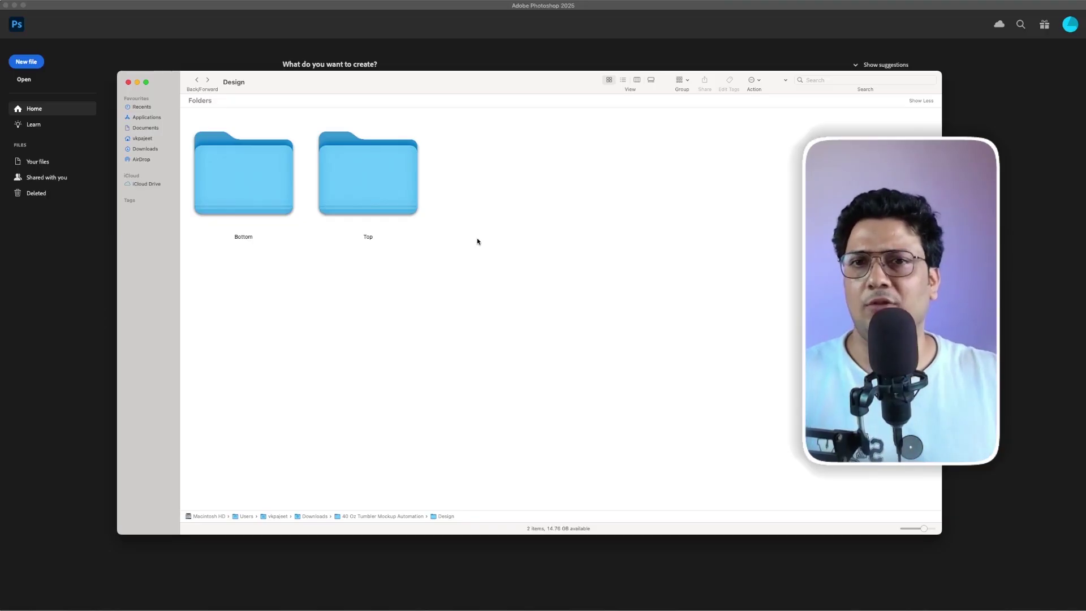
Check the numbered file sequence in the Bottom folder and the Top folder, and return to the Design folder.
double_click(242, 184)
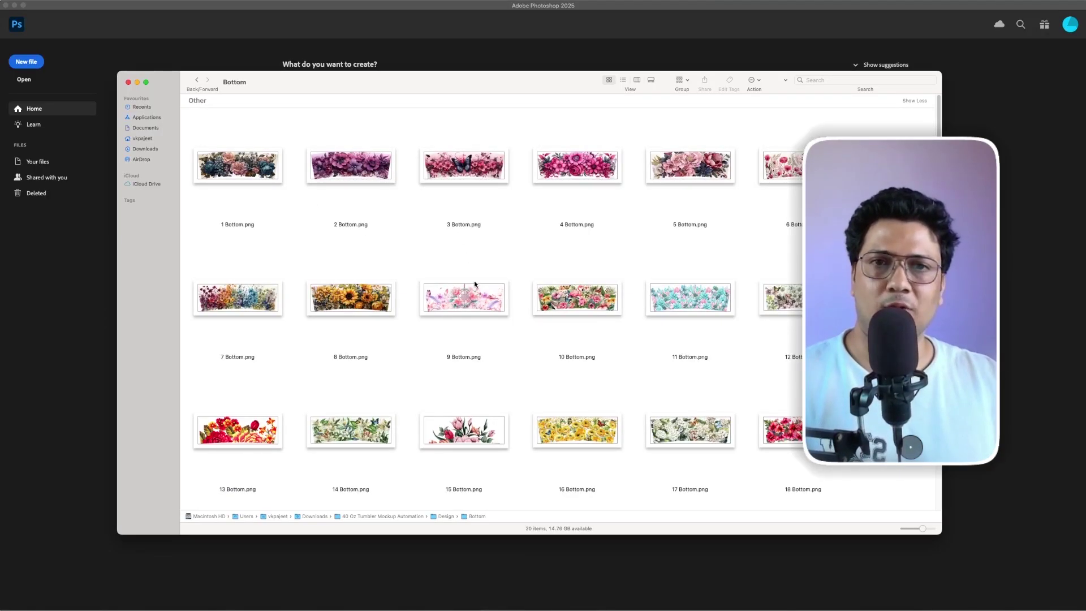
scroll(475, 283, down, 3)
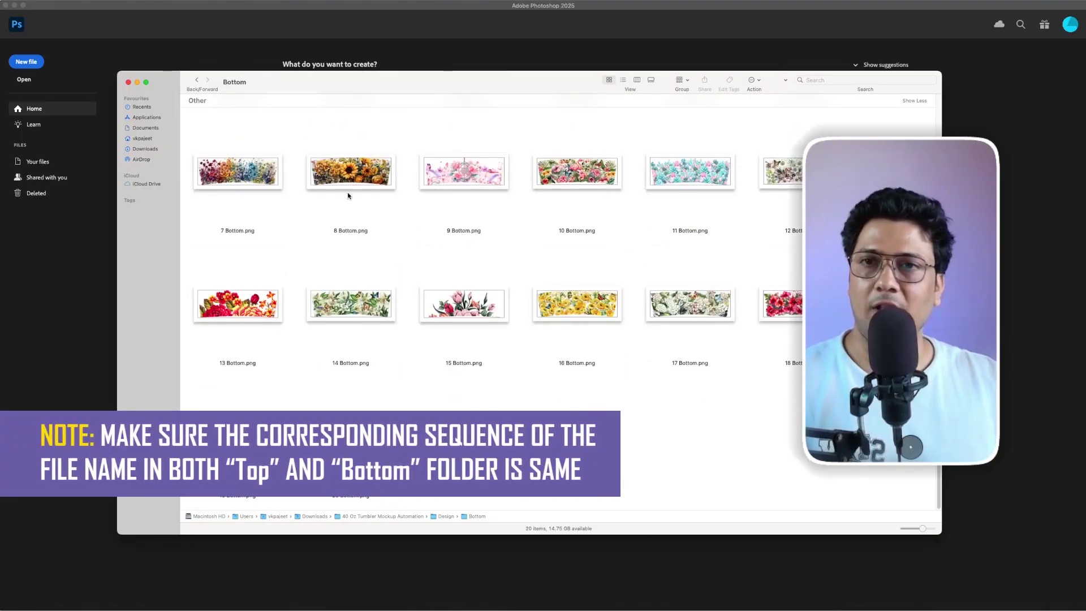
click(196, 81)
double_click(338, 172)
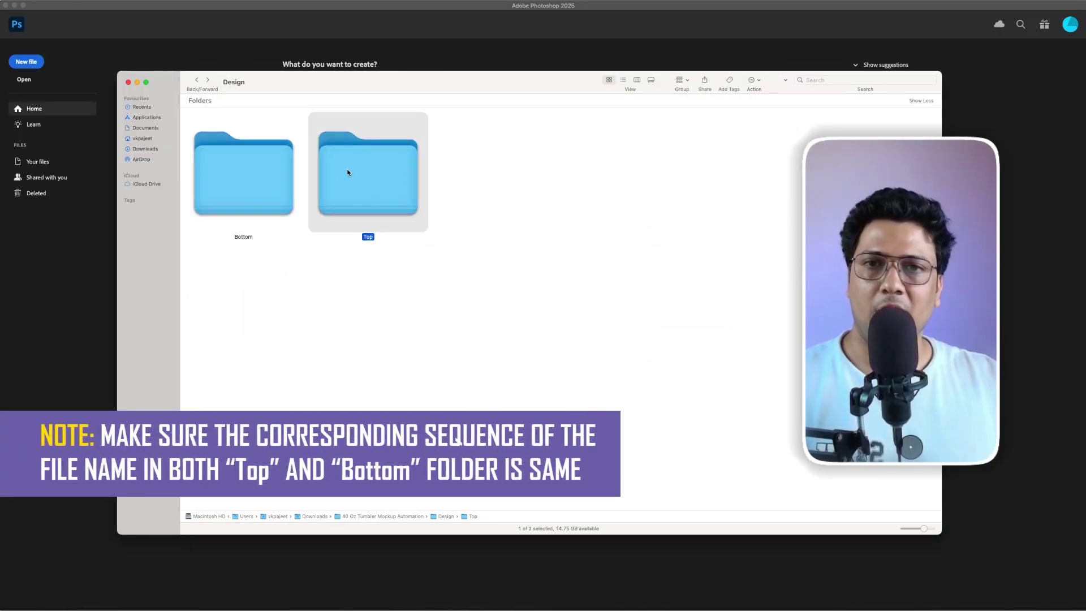
scroll(601, 240, down, 6)
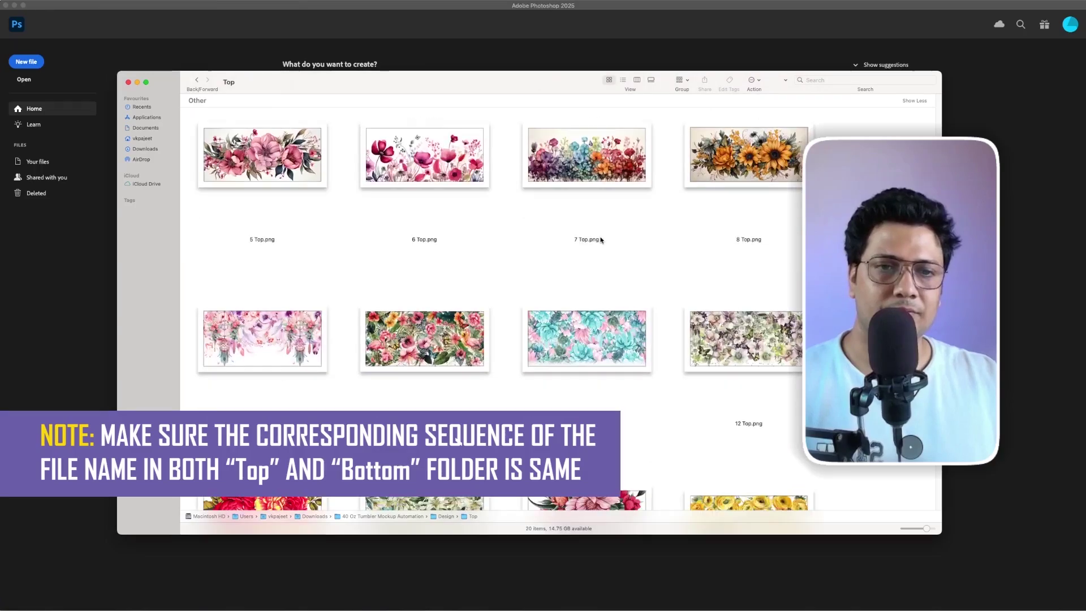
scroll(600, 240, down, 2)
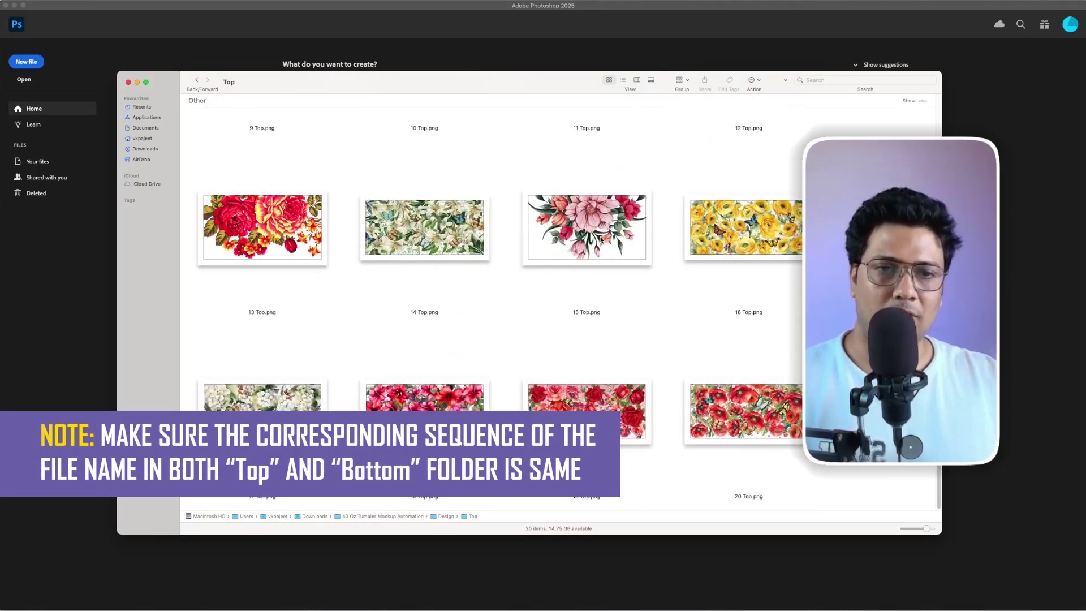
scroll(601, 240, up, 8)
key(super+bracketleft)
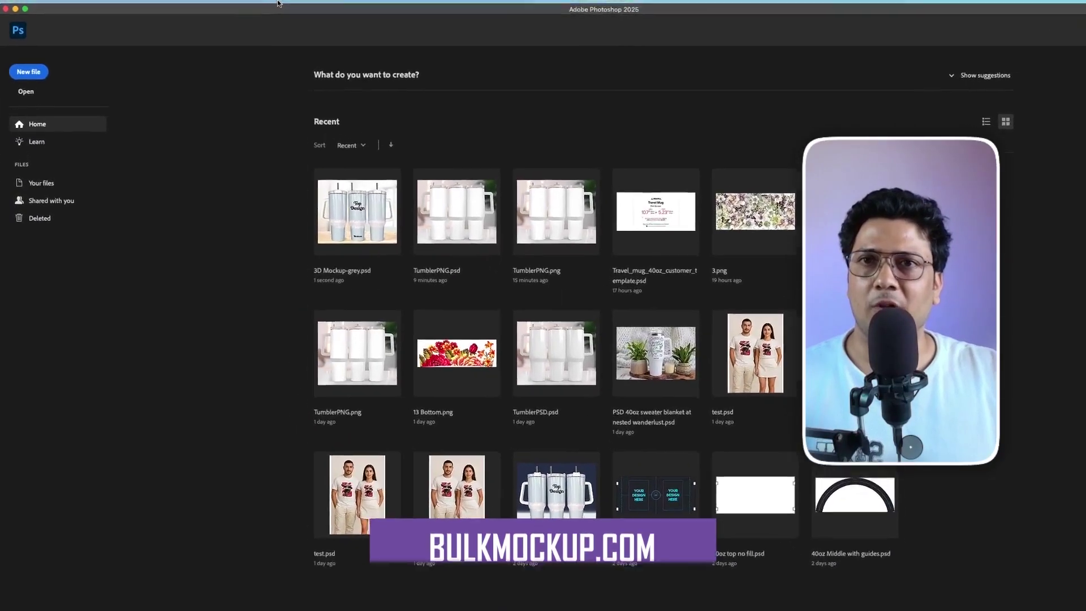
In Photoshop, open the Bulk Mockup plugin and move its panel to a clear spot.
click(249, 6)
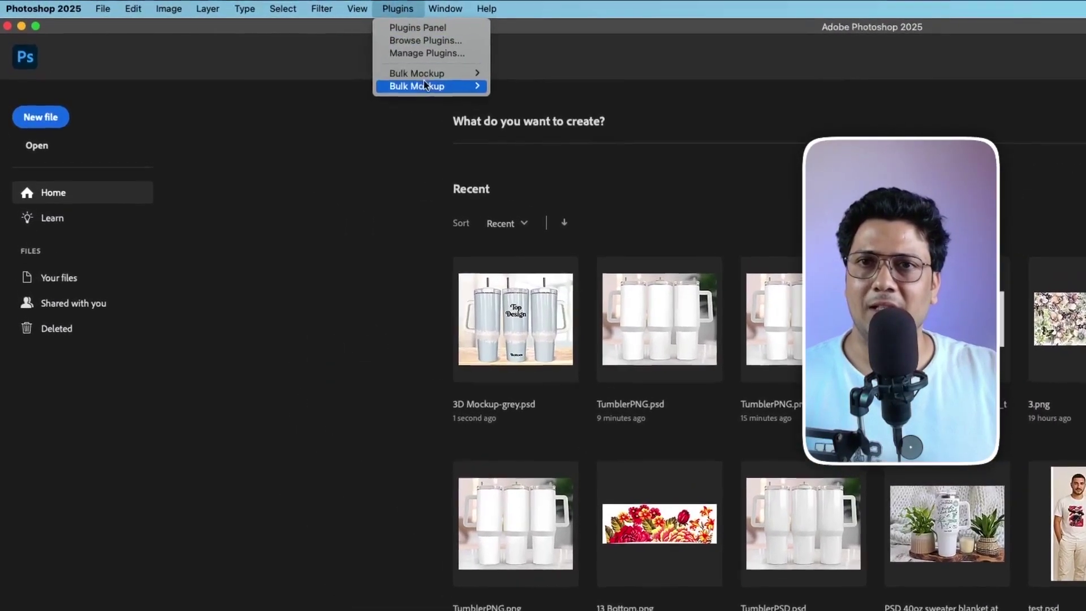
mouse_move(426, 85)
click(519, 76)
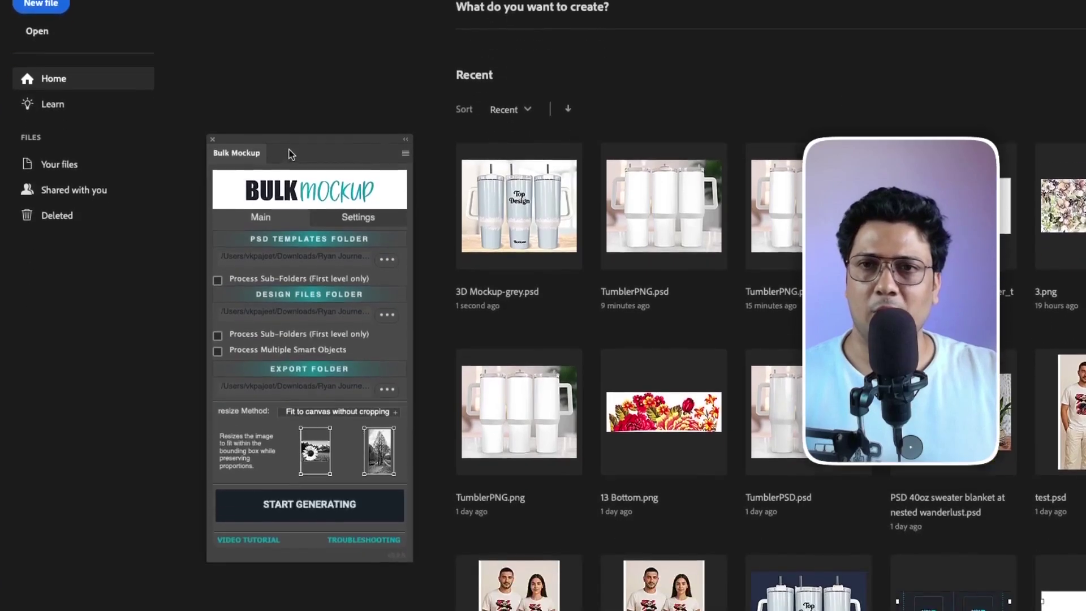
drag(286, 268, 315, 104)
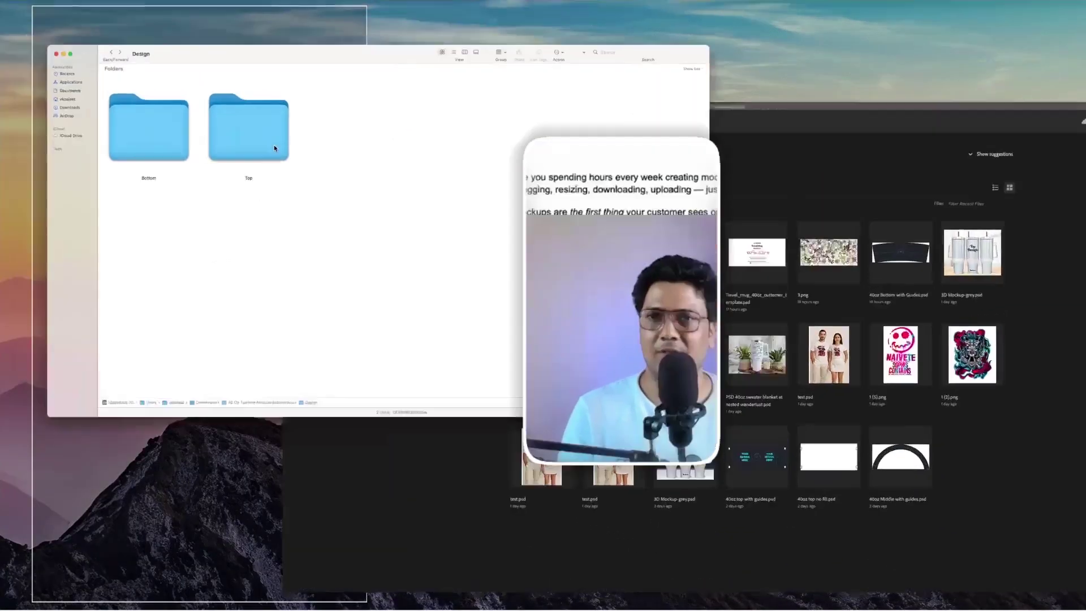
In Finder, check the Template and Design folders, and create a folder named Export inside 40 Oz Tumbler Mockup Automation.
click(198, 79)
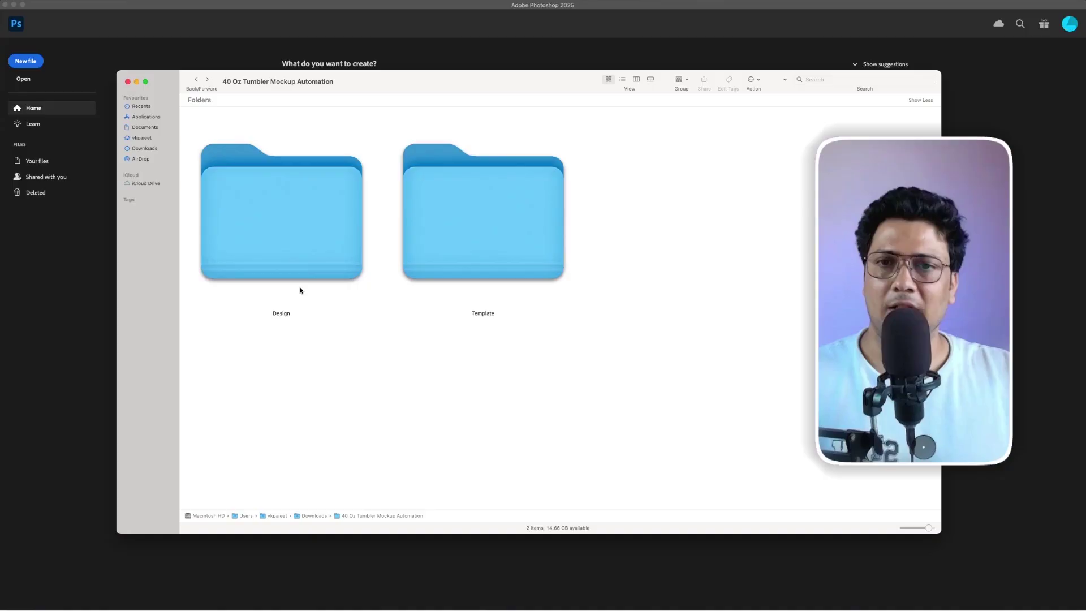
click(485, 237)
double_click(486, 237)
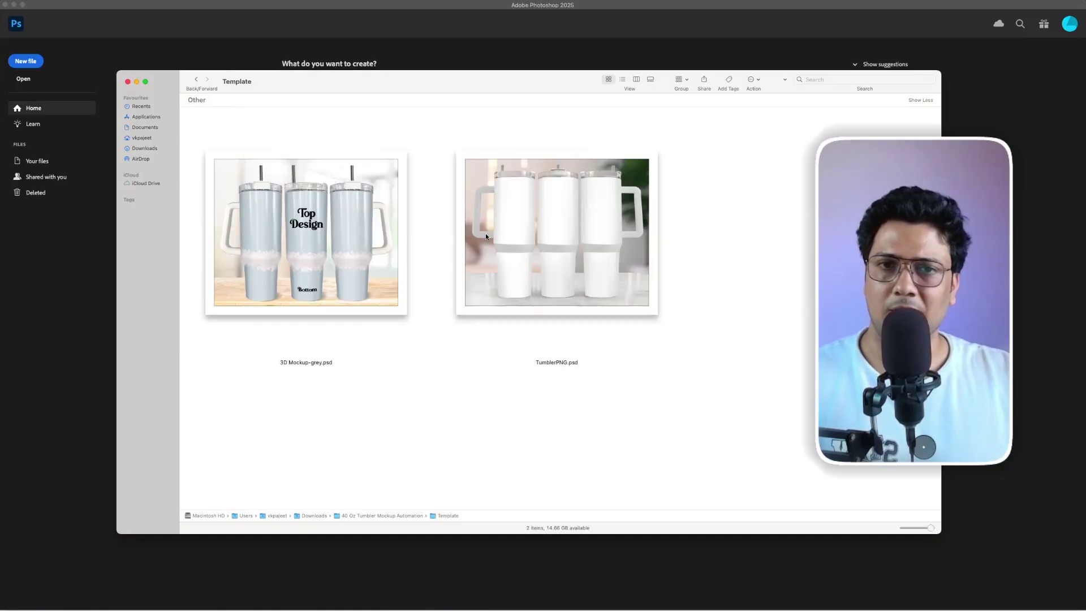
click(199, 82)
double_click(273, 198)
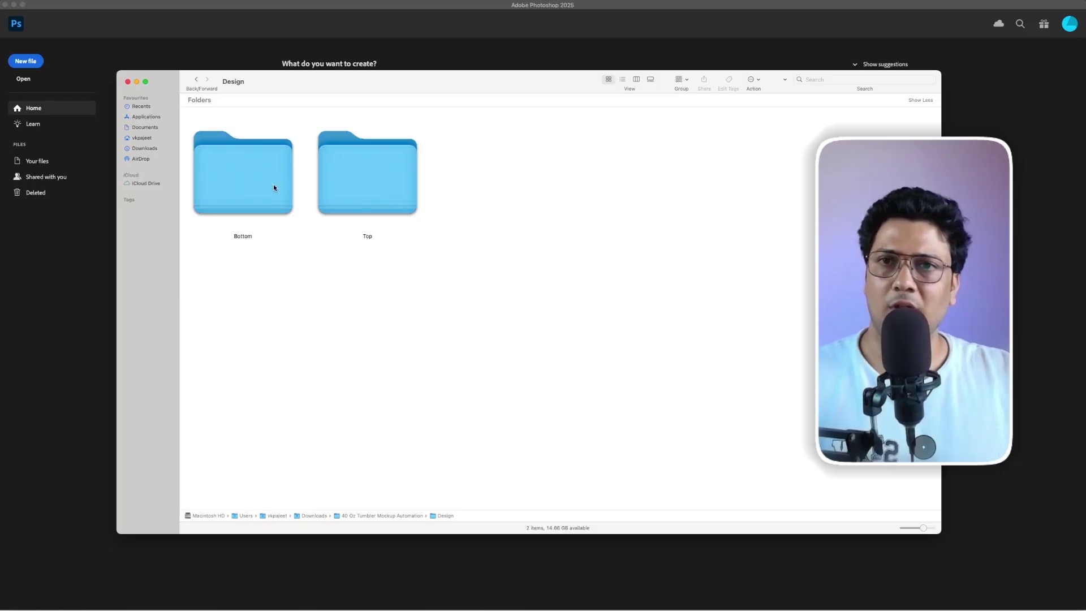
click(197, 79)
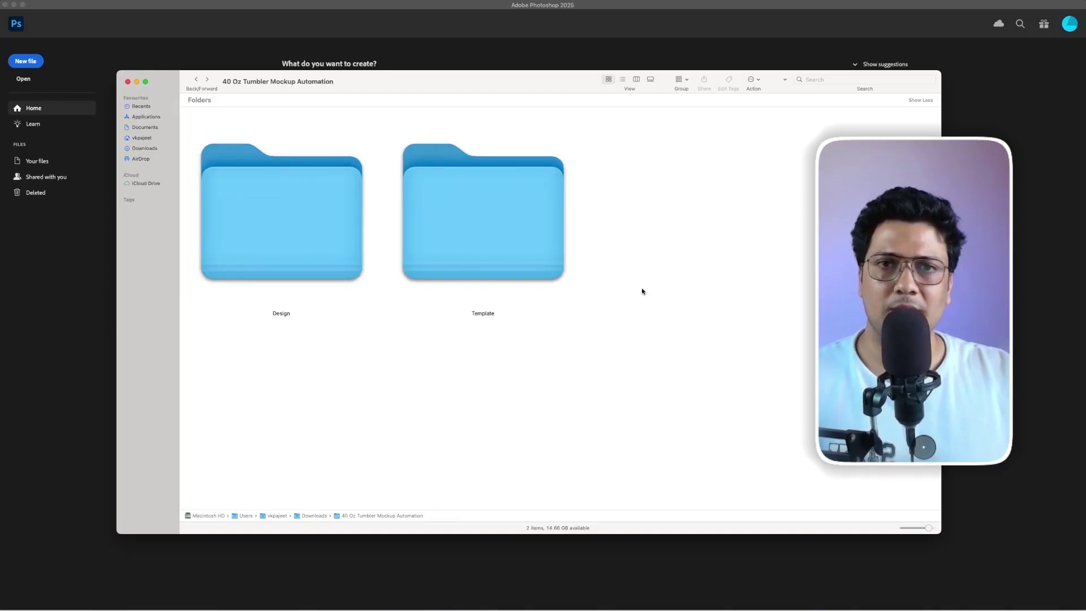
right_click(647, 188)
click(673, 193)
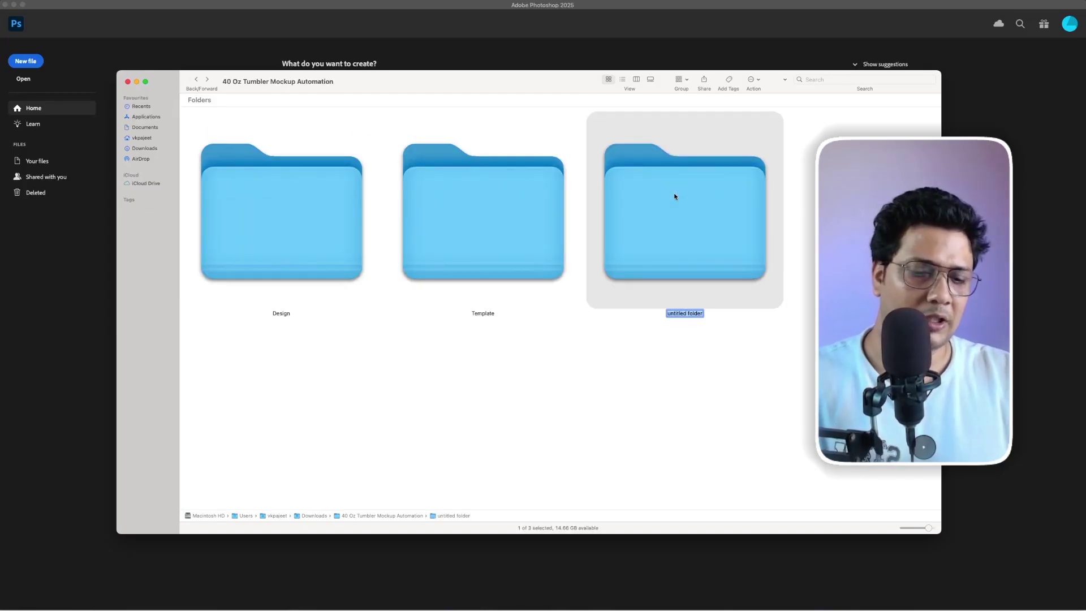
text(Export)
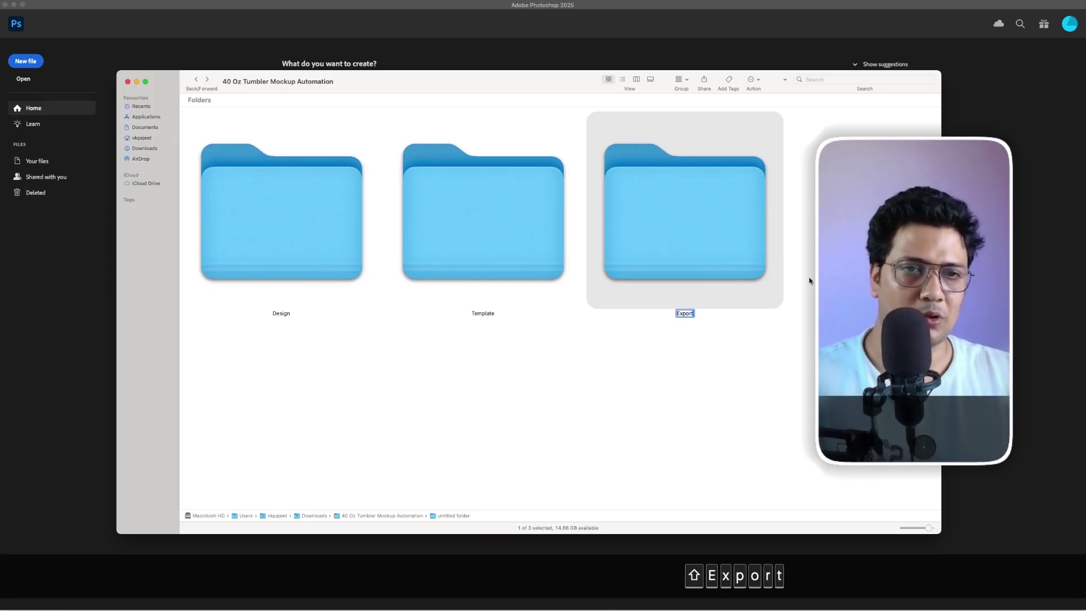
key(Return)
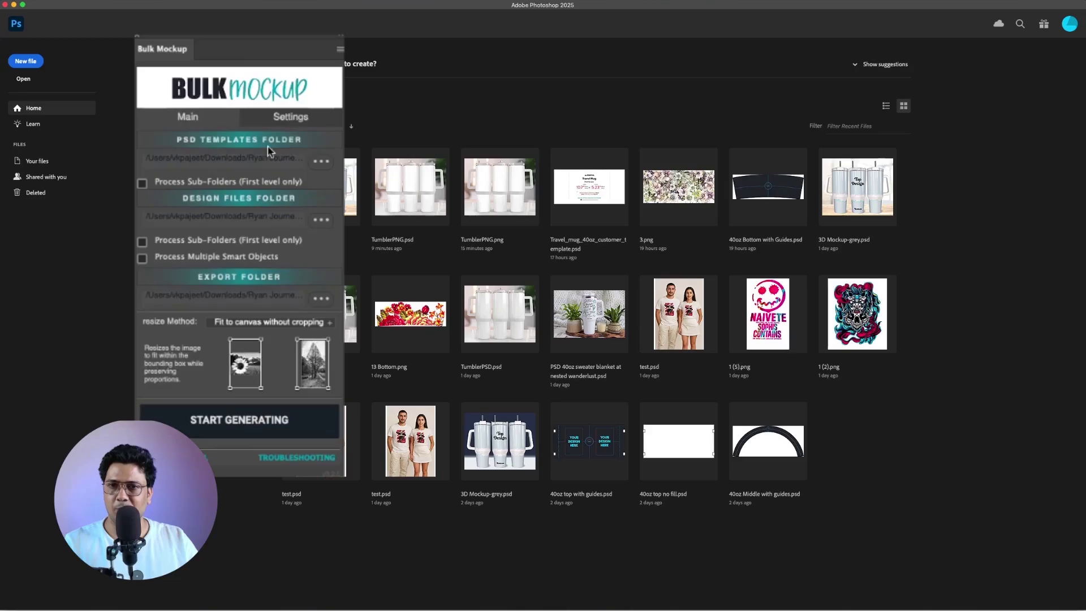
In Photoshop's Bulk Mockup plugin, set the PSD templates folder to Template and the design files folder to Design.
click(321, 164)
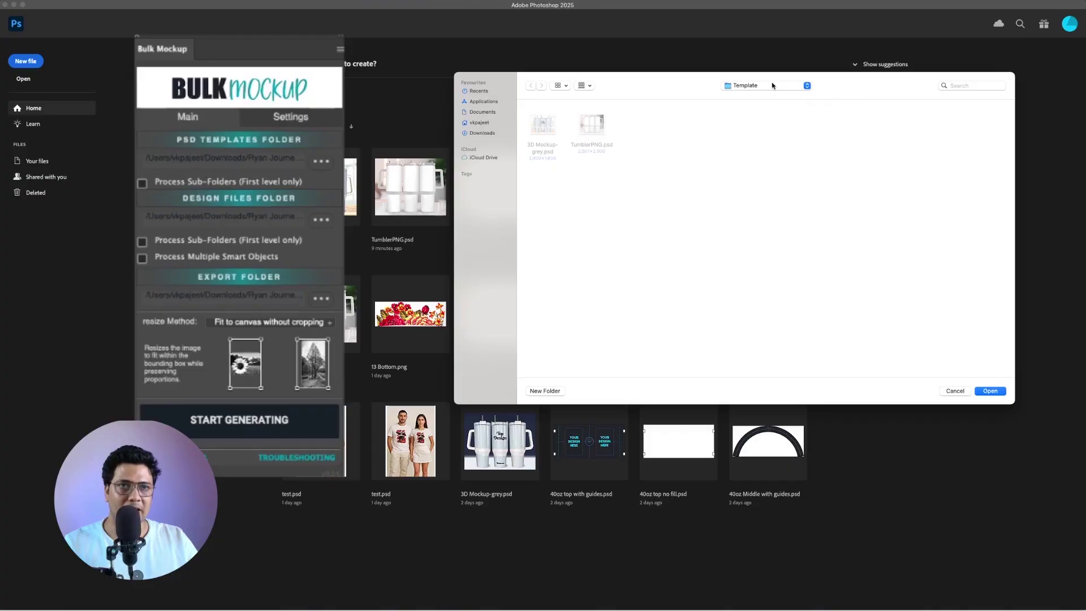
click(990, 391)
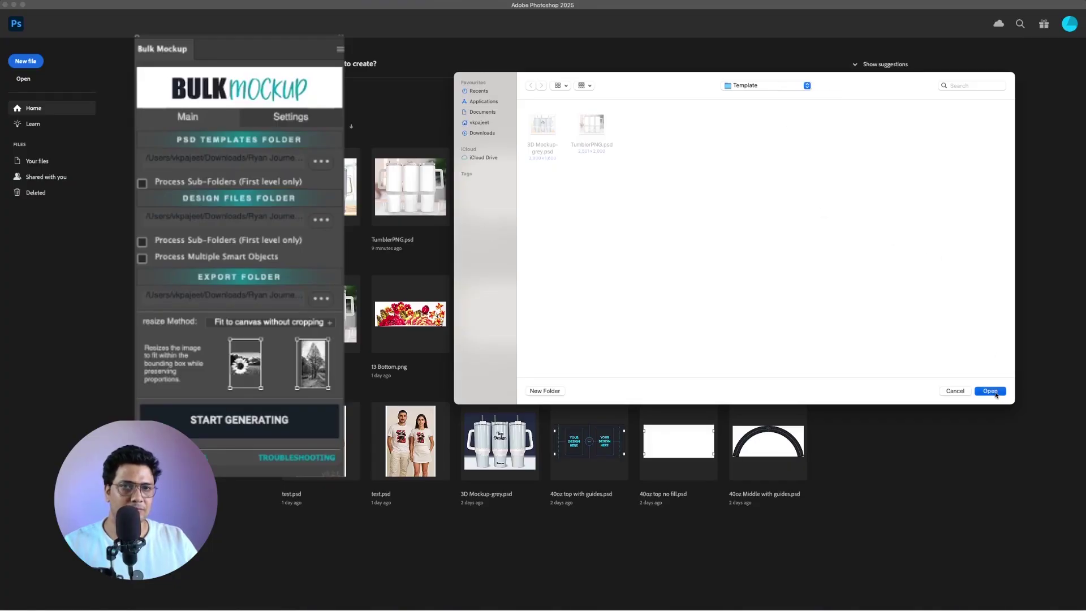
click(321, 219)
click(759, 87)
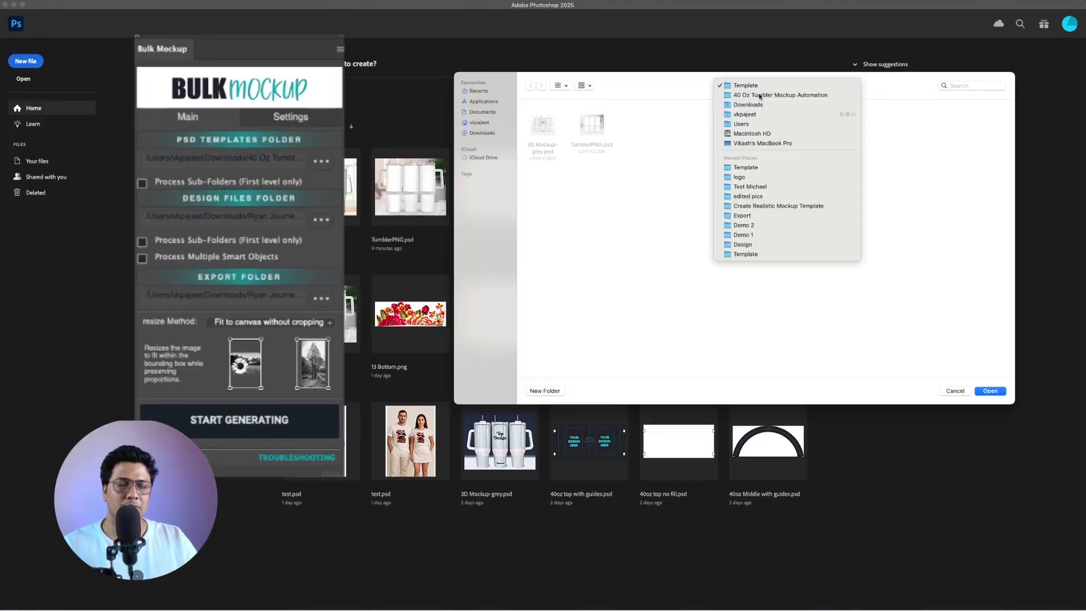
click(759, 95)
click(597, 148)
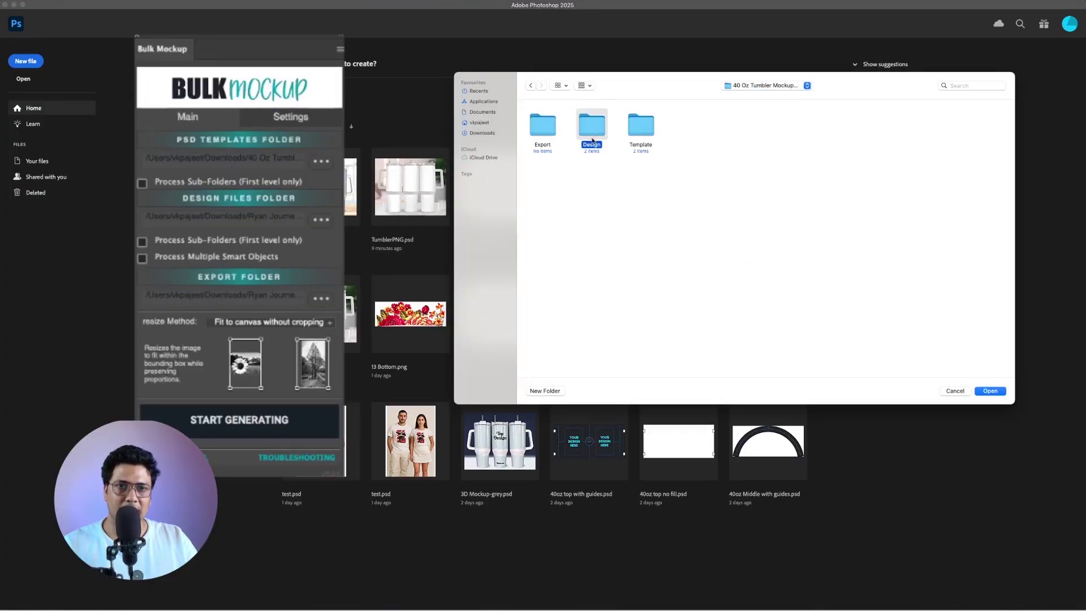
click(990, 391)
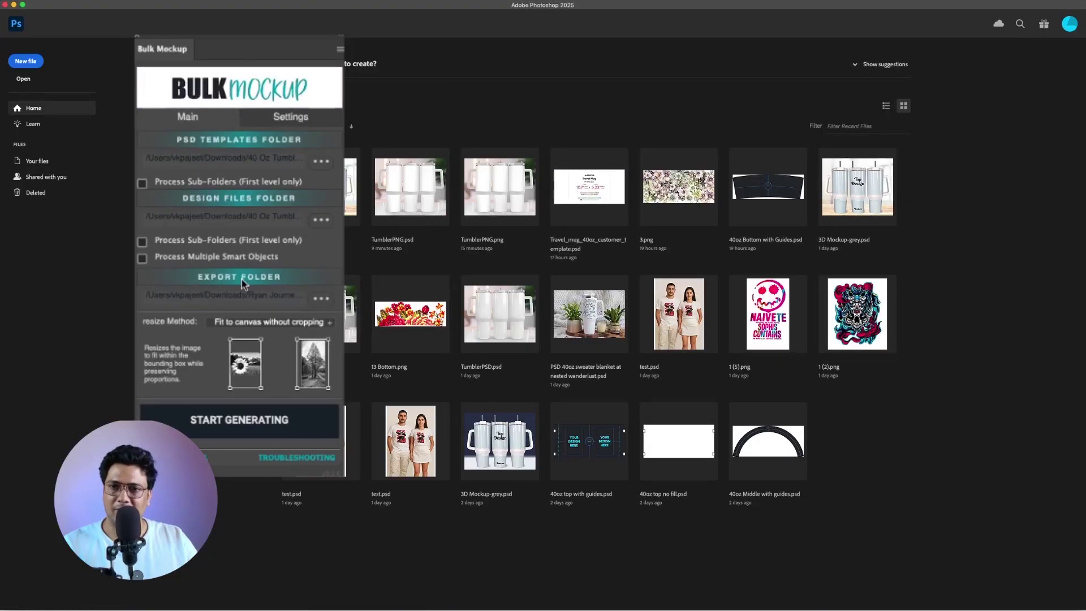
Set the Bulk Mockup export folder to Export in 40 Oz Tumbler Mockup Automation.
click(322, 298)
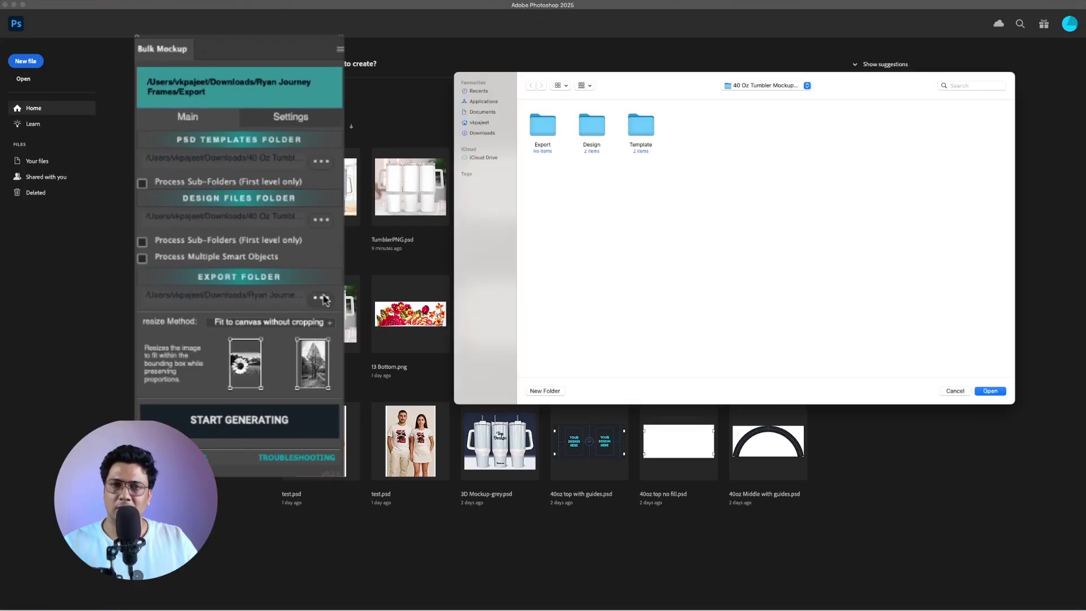
click(542, 132)
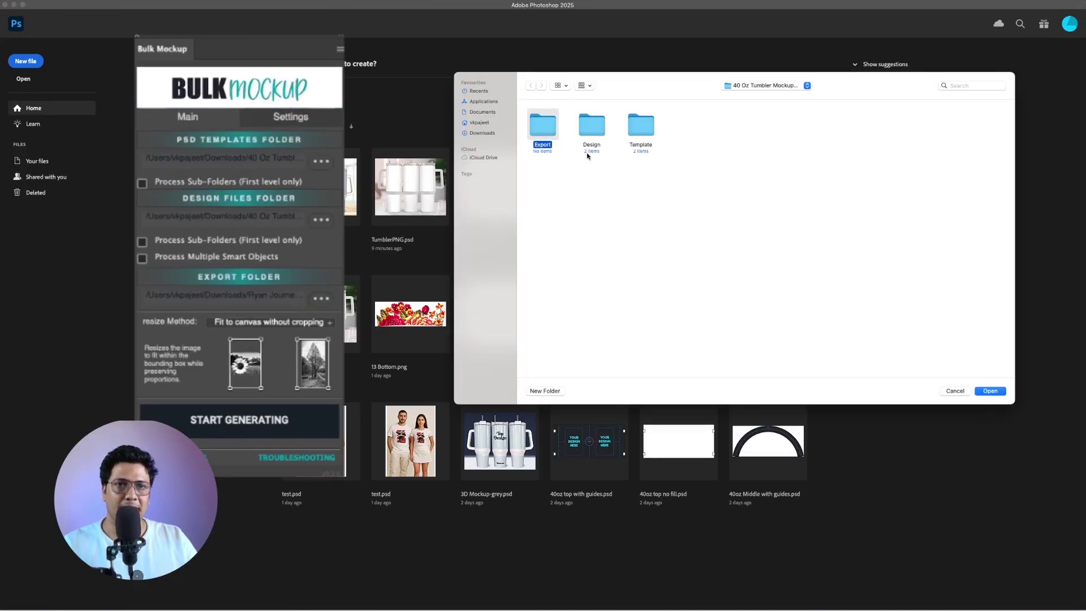
click(991, 391)
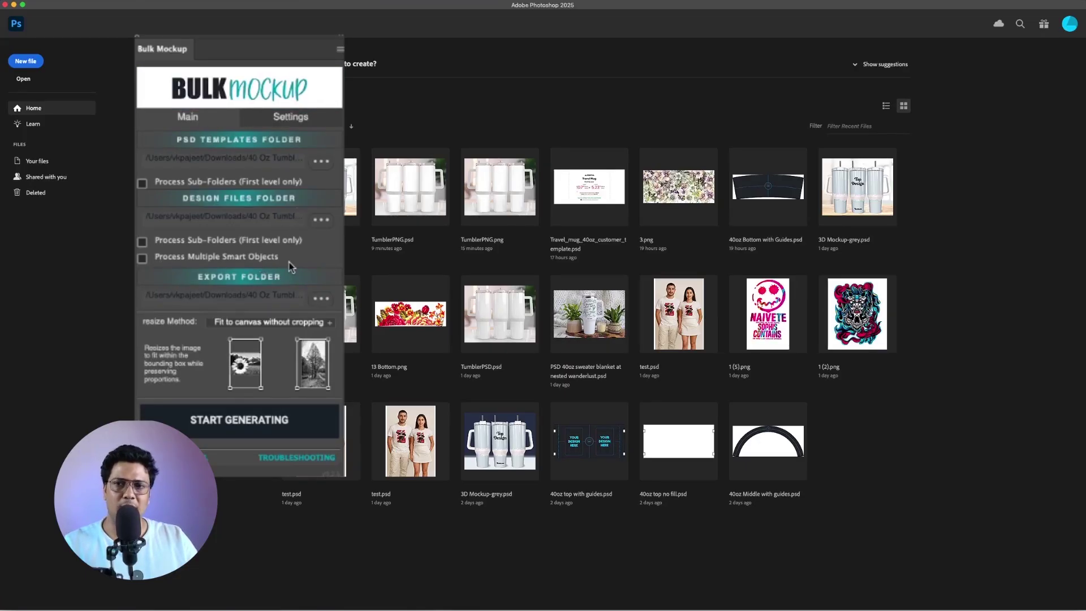
Enable processing of multiple smart objects in Bulk Mockup and set the resize method to Fill canvas cropping the extra.
click(142, 259)
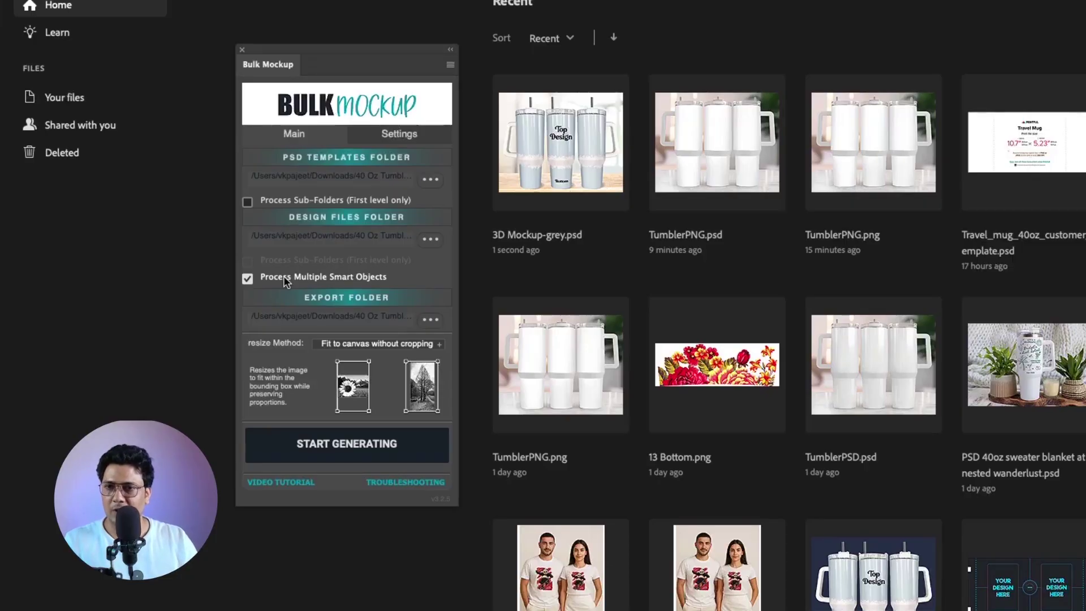
click(331, 349)
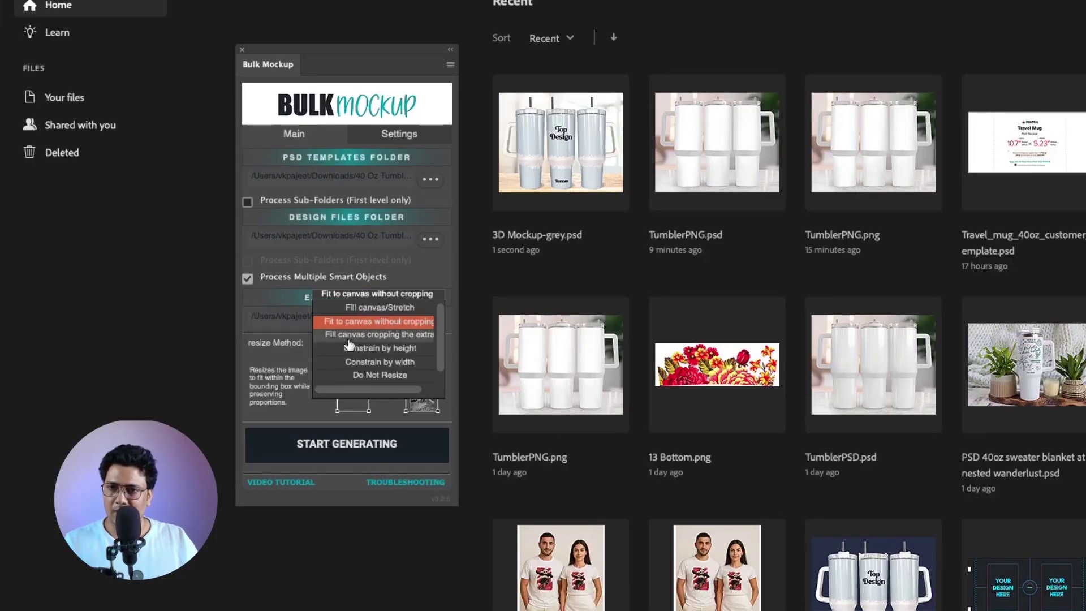
click(349, 335)
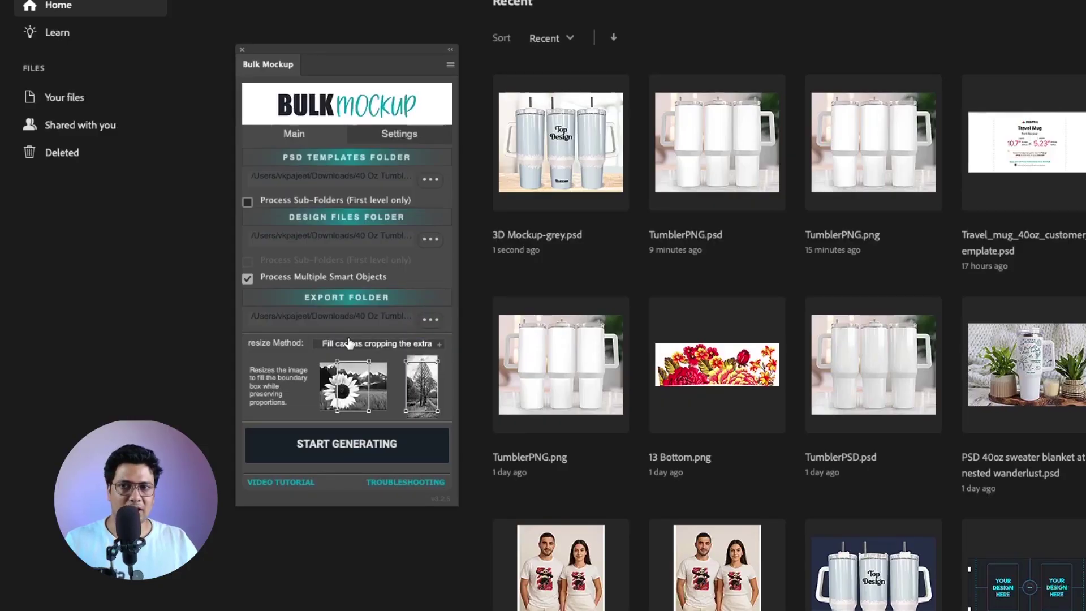
Review Bulk Mockup's design layer, PSD template and file format settings, and set all exports to go directly into the Export folder.
click(380, 136)
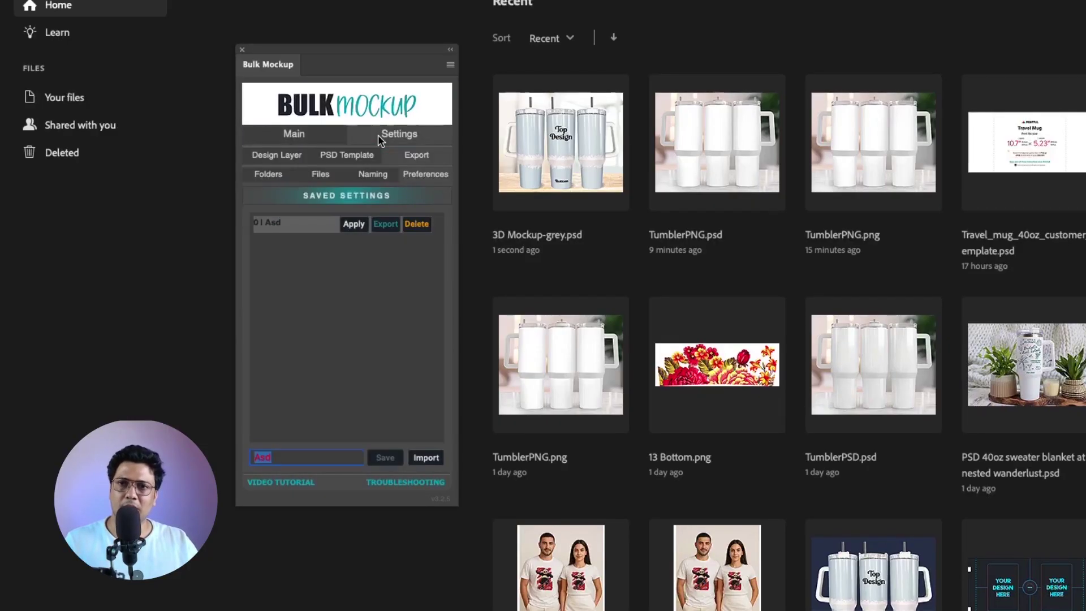
click(266, 161)
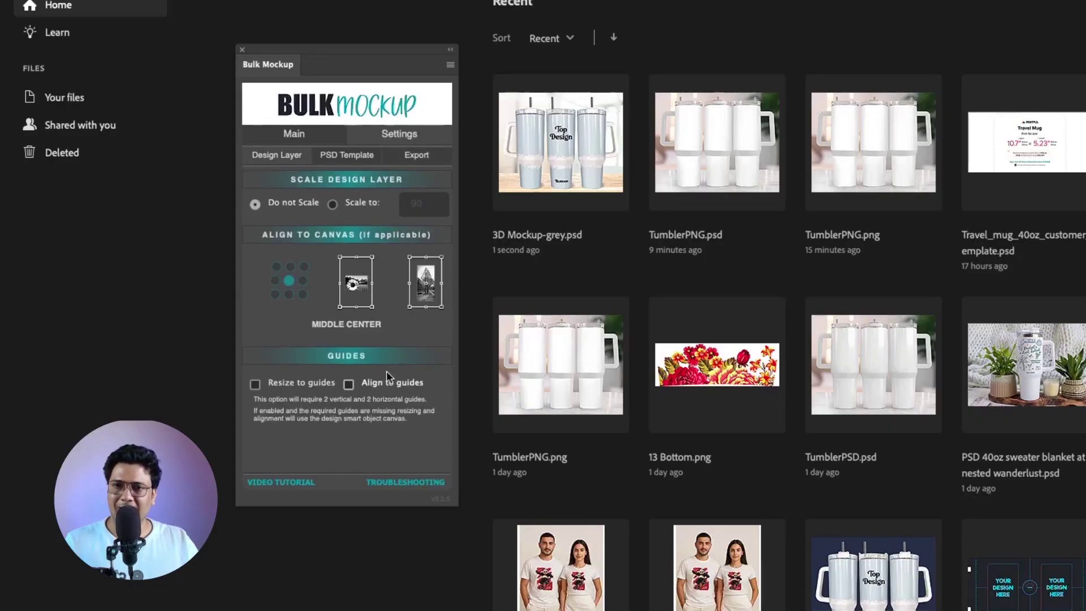
click(335, 161)
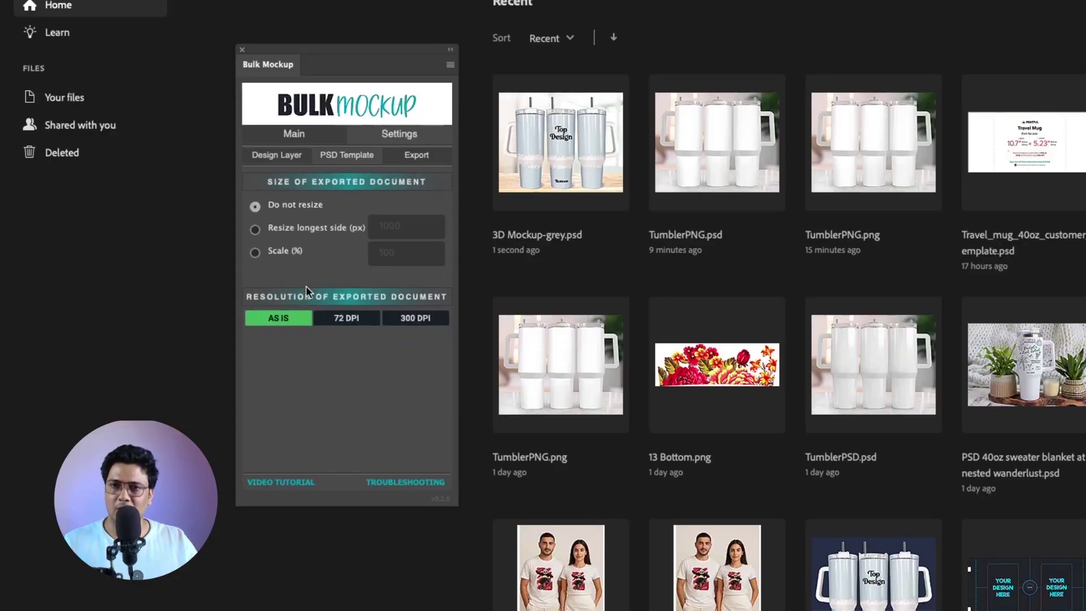
click(423, 161)
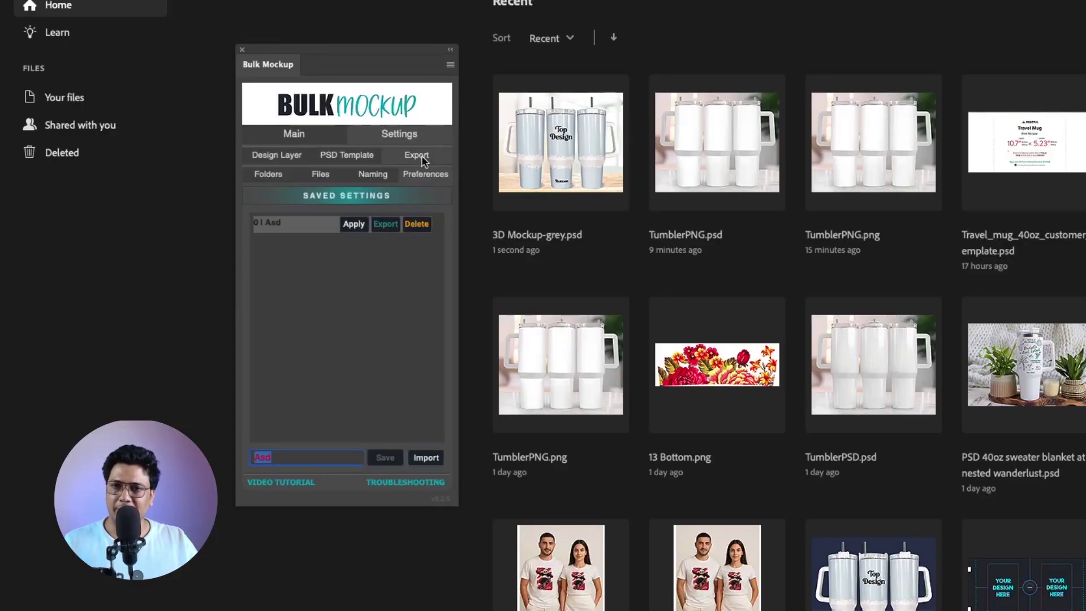
click(271, 177)
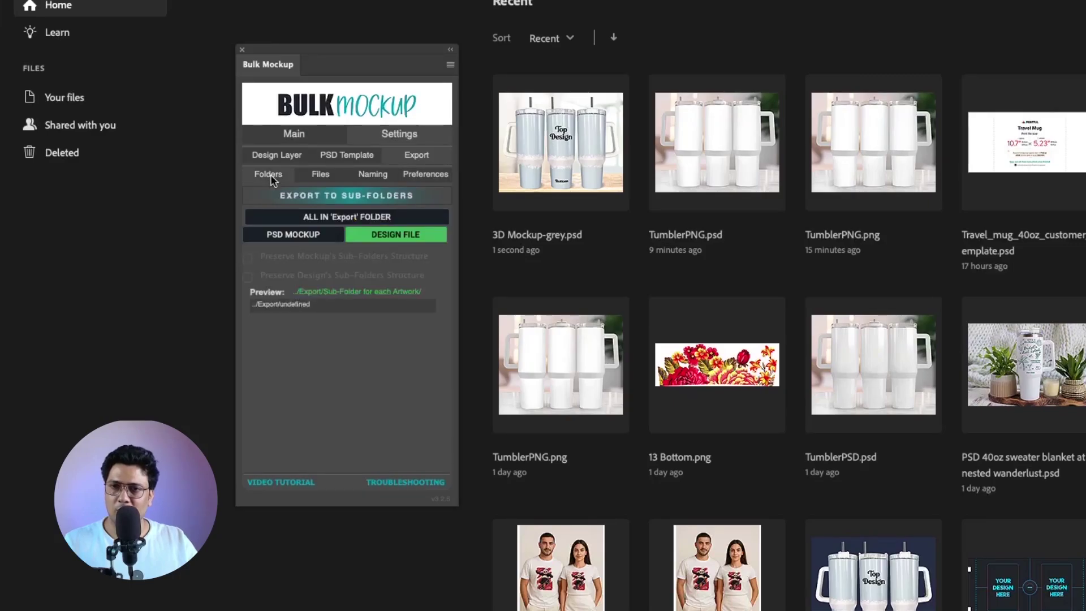
click(335, 218)
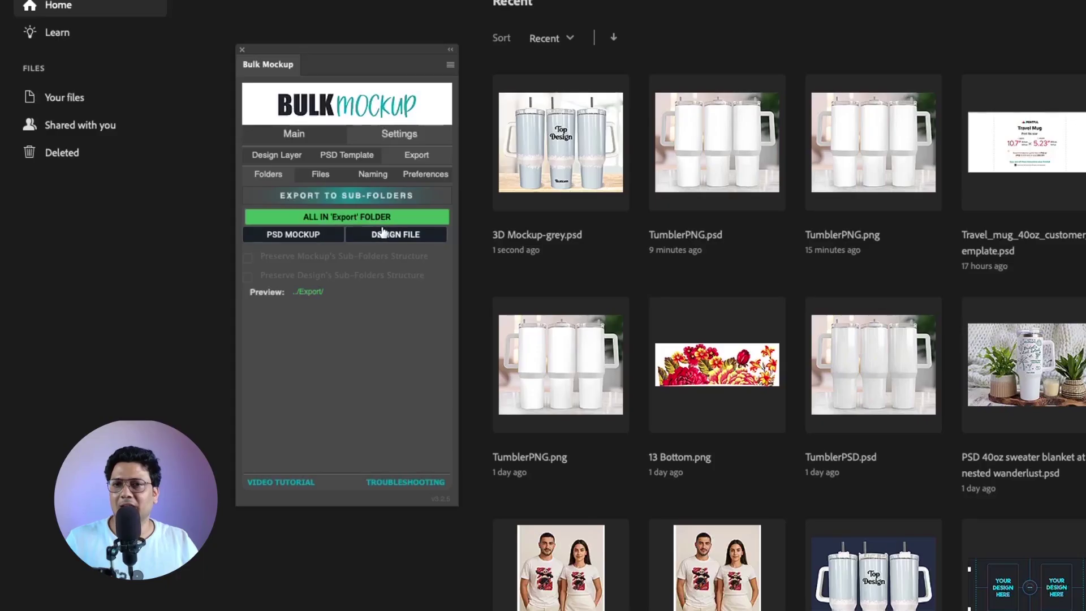
click(315, 177)
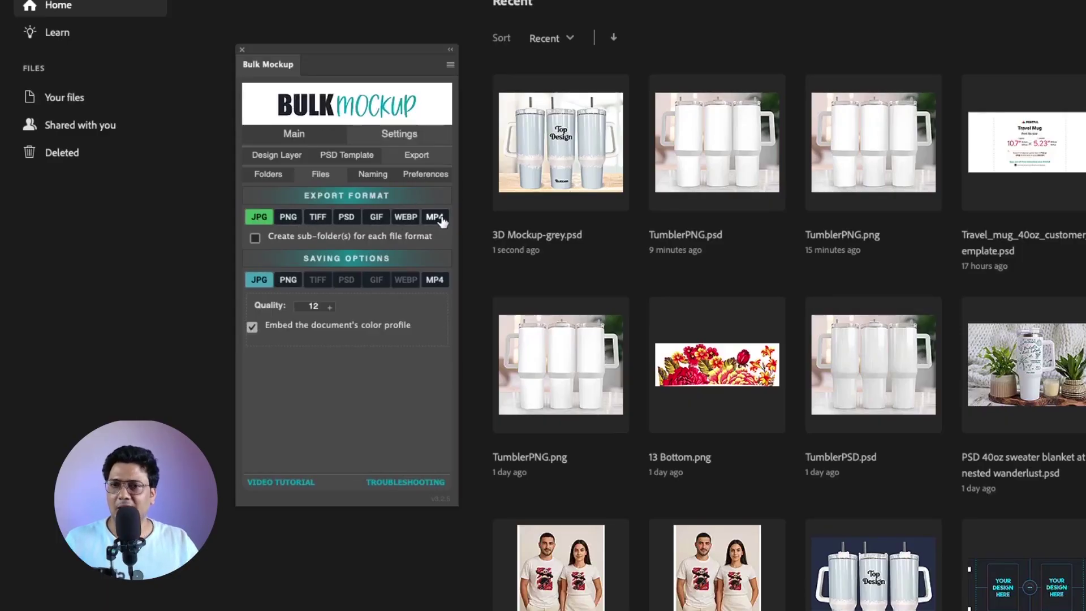
Replace the exported file name suffix with Suffix and add the design's file name to the naming pattern.
click(367, 176)
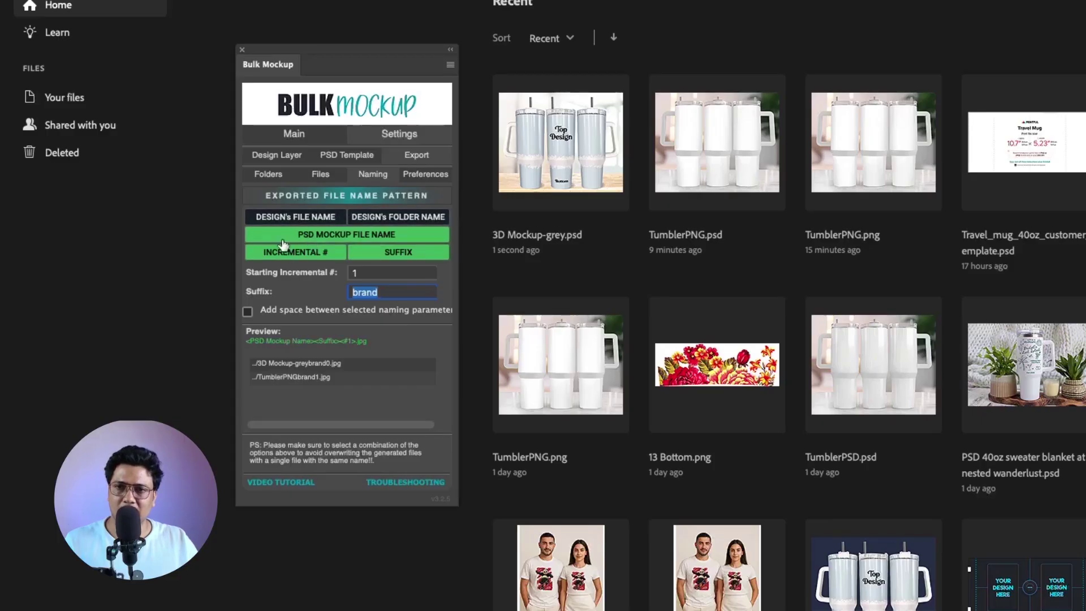
click(390, 291)
double_click(395, 291)
key(BackSpace)
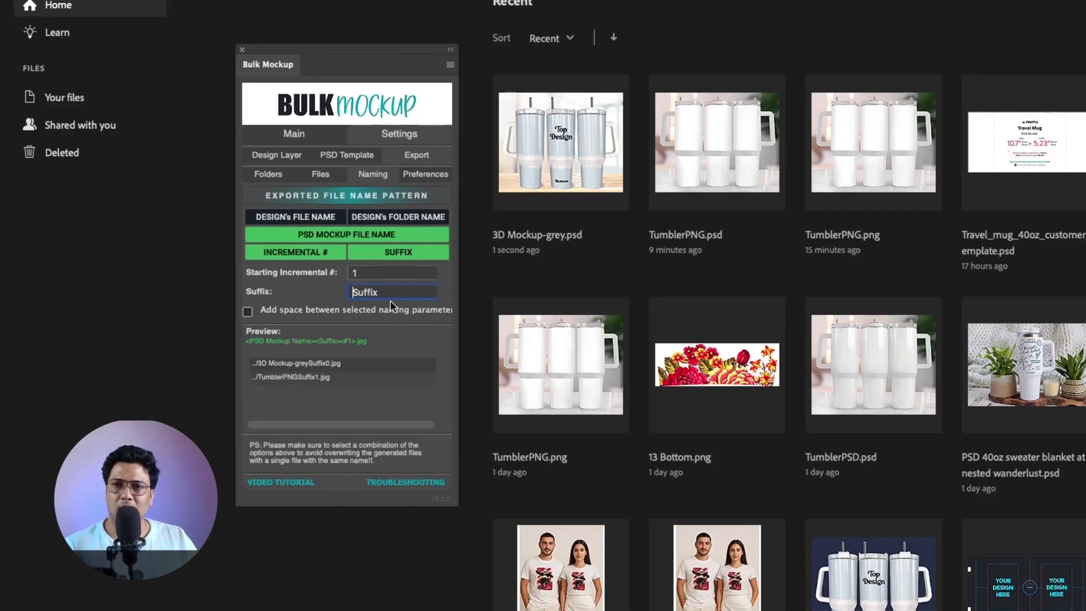
double_click(387, 291)
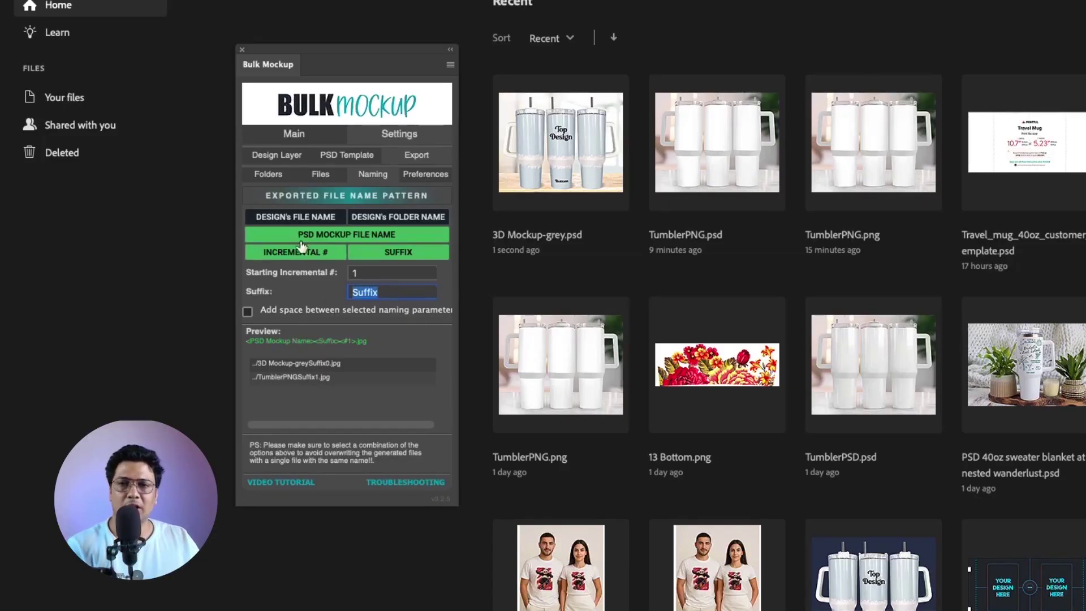
click(293, 218)
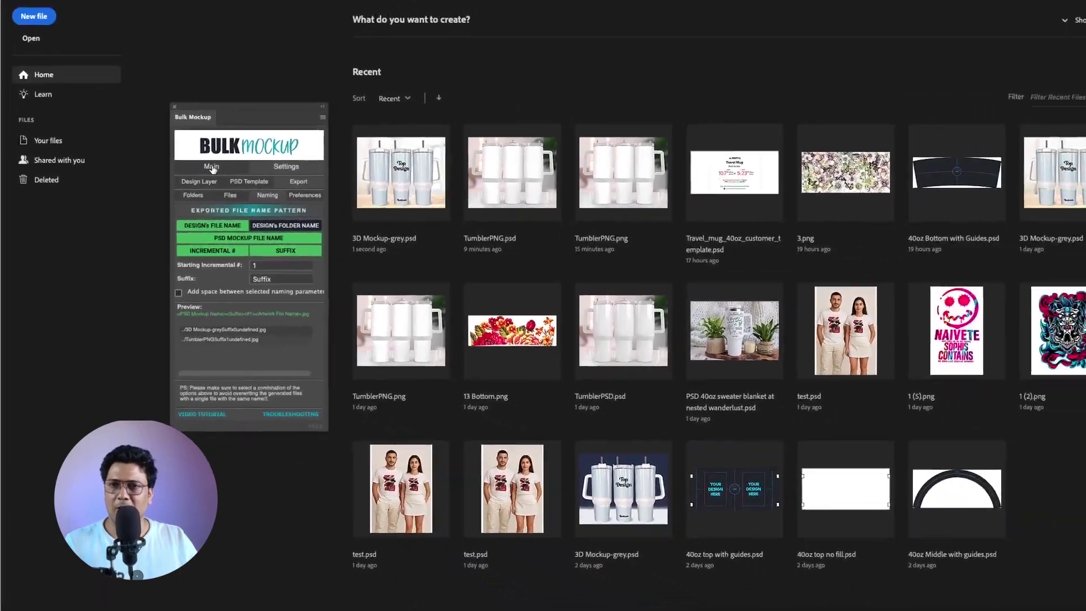
click(212, 168)
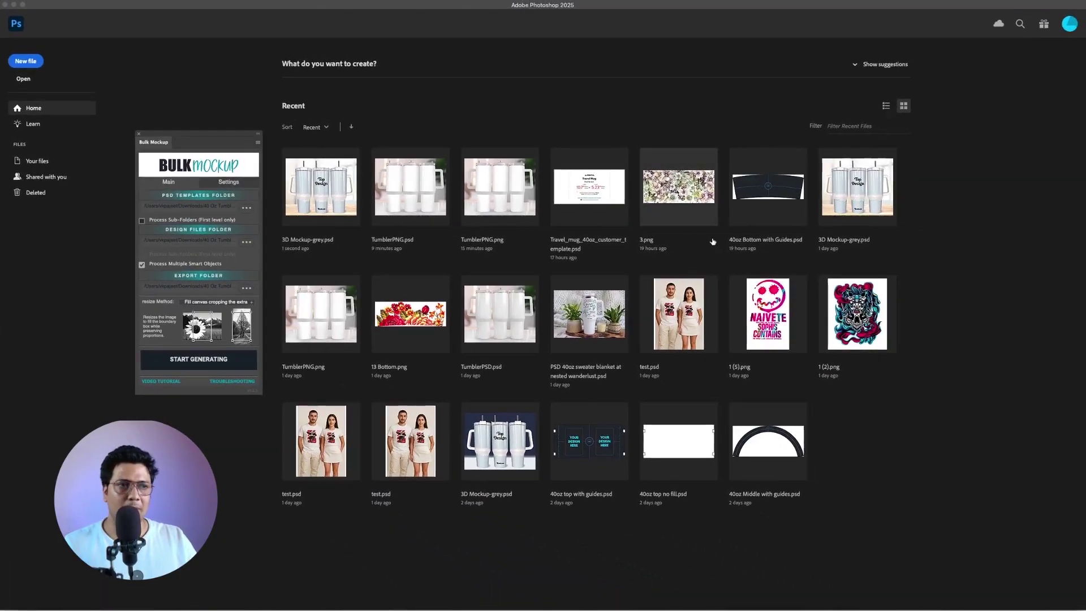
Arrange Photoshop side by side with a Finder window showing the Export folder, and start generating the mockups.
key(ctrl+shift+Left)
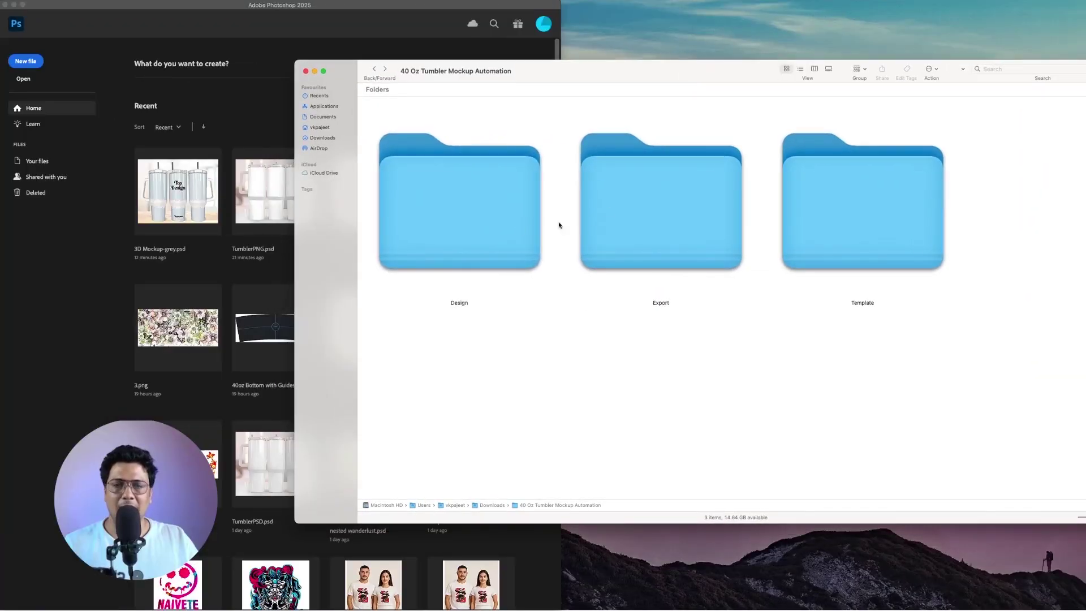
double_click(611, 215)
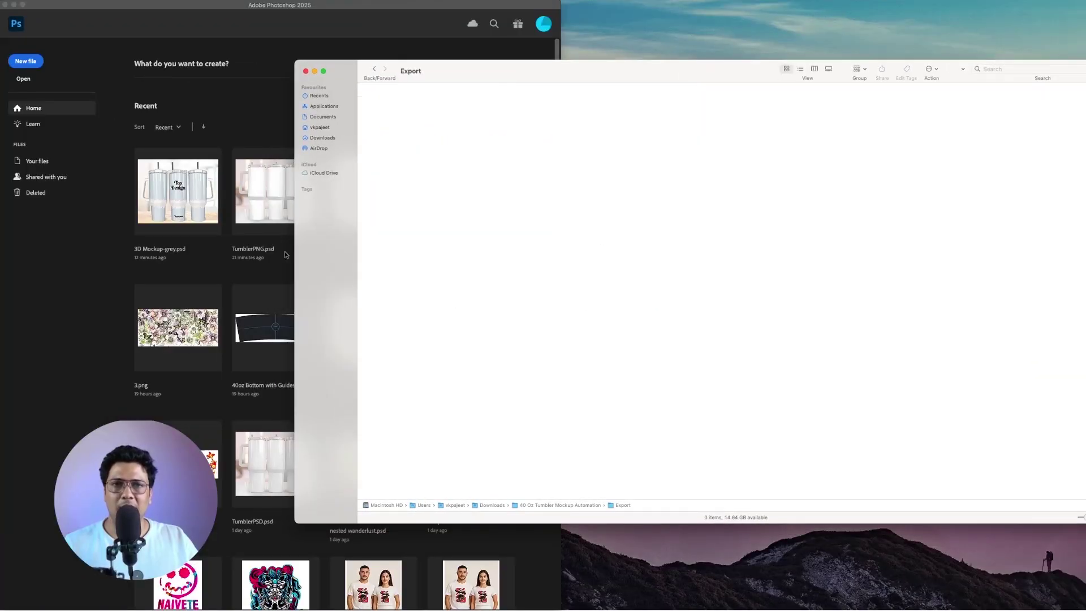
key(ctrl+shift+Right)
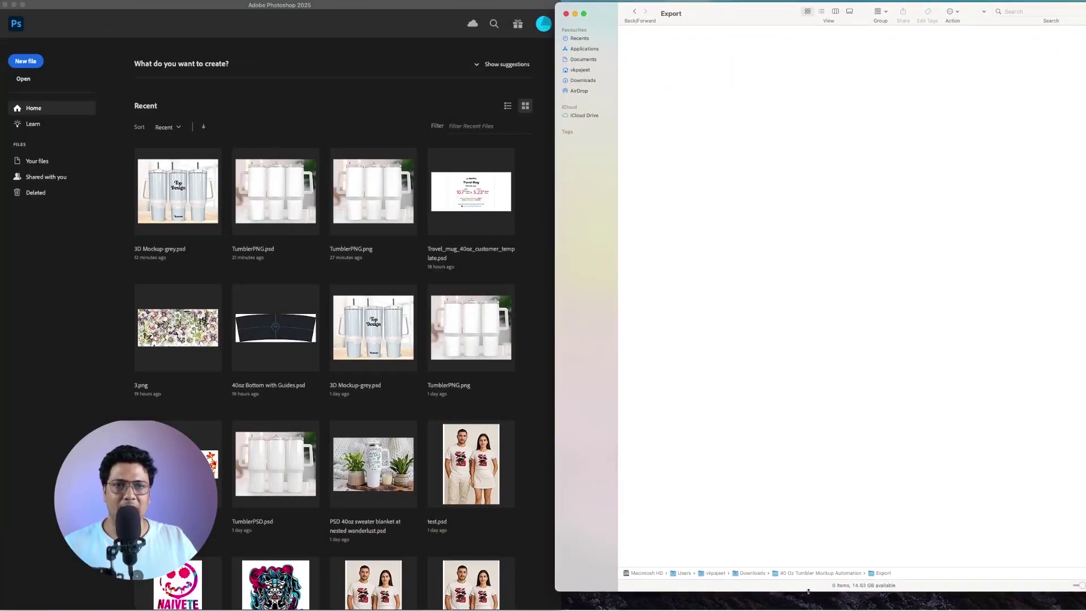
click(227, 349)
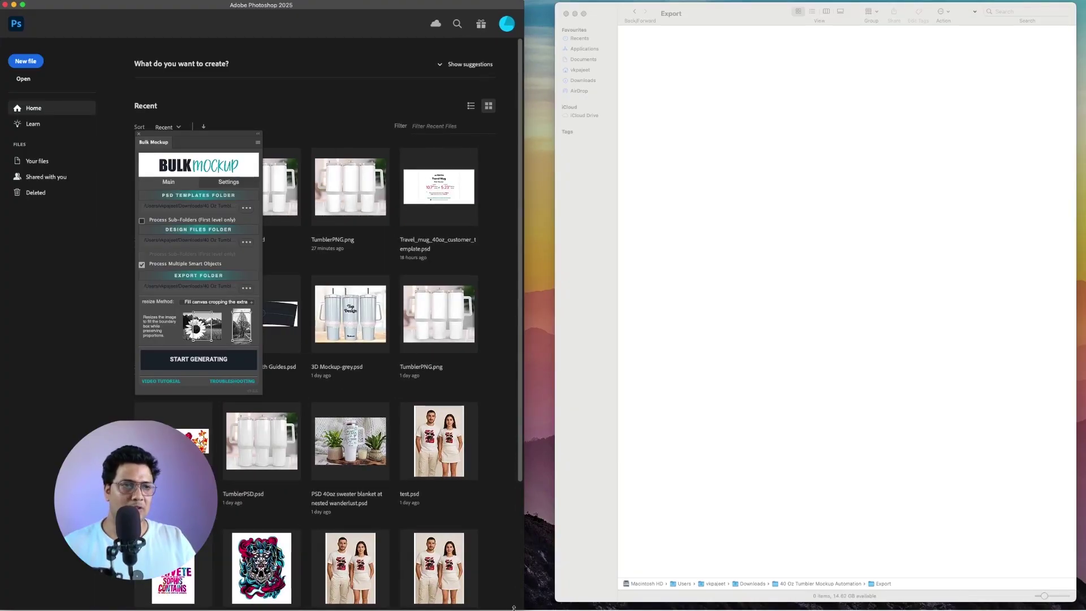
drag(513, 608, 616, 608)
drag(561, 176, 637, 194)
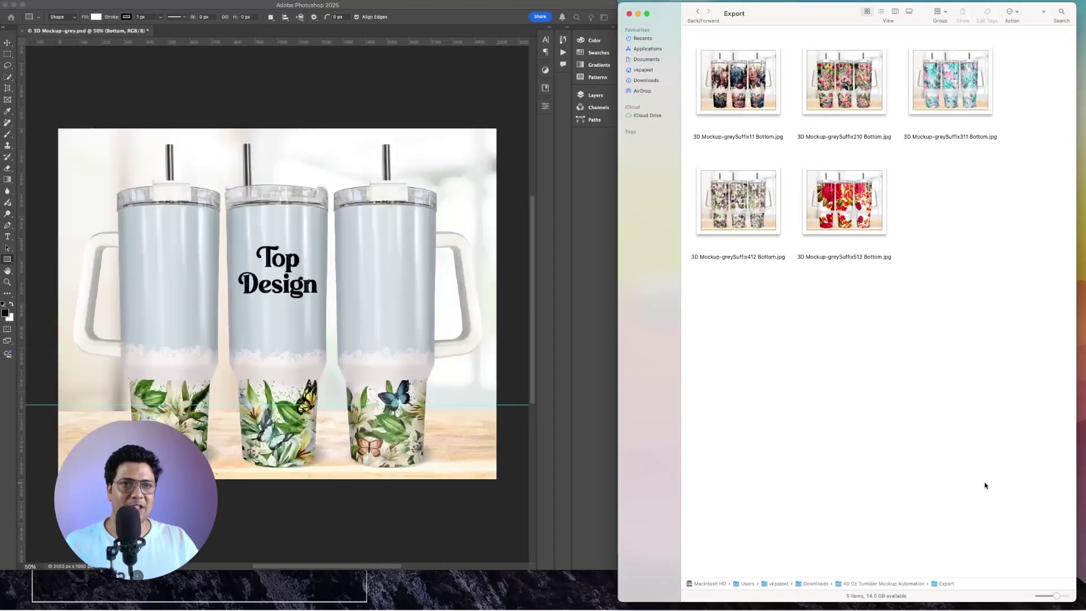
Enlarge the thumbnails in Finder's Export folder and look through the generated mockups.
drag(1056, 596, 1061, 596)
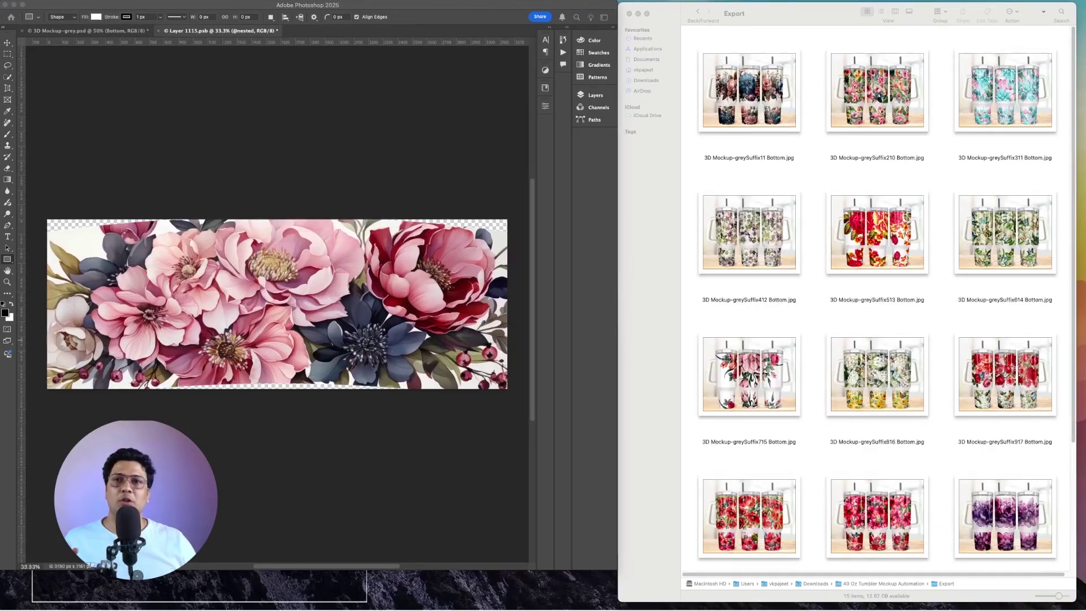
scroll(924, 417, down, 5)
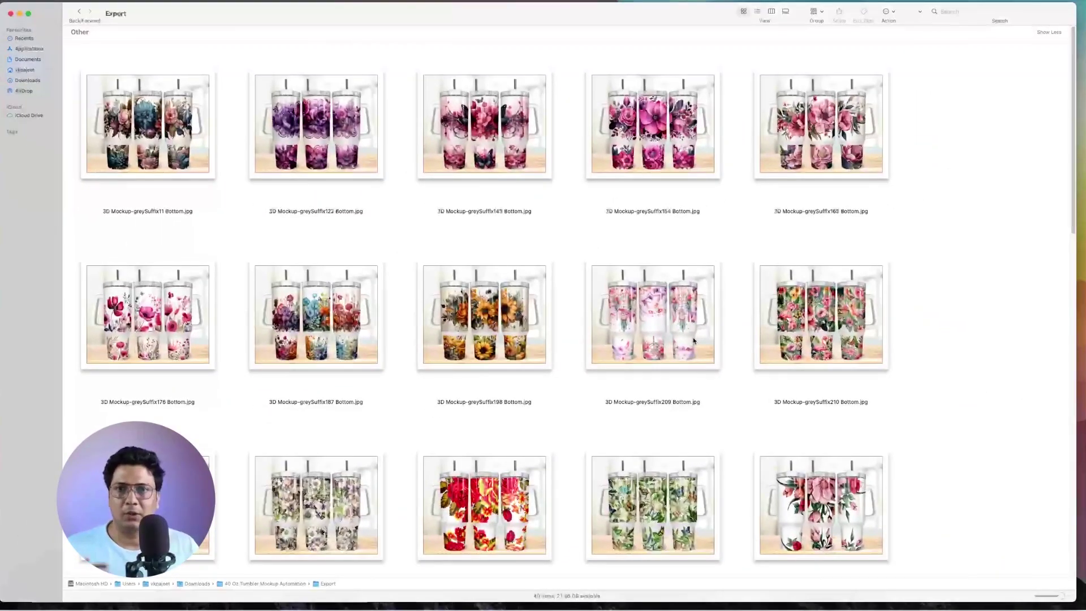
scroll(684, 389, down, 5)
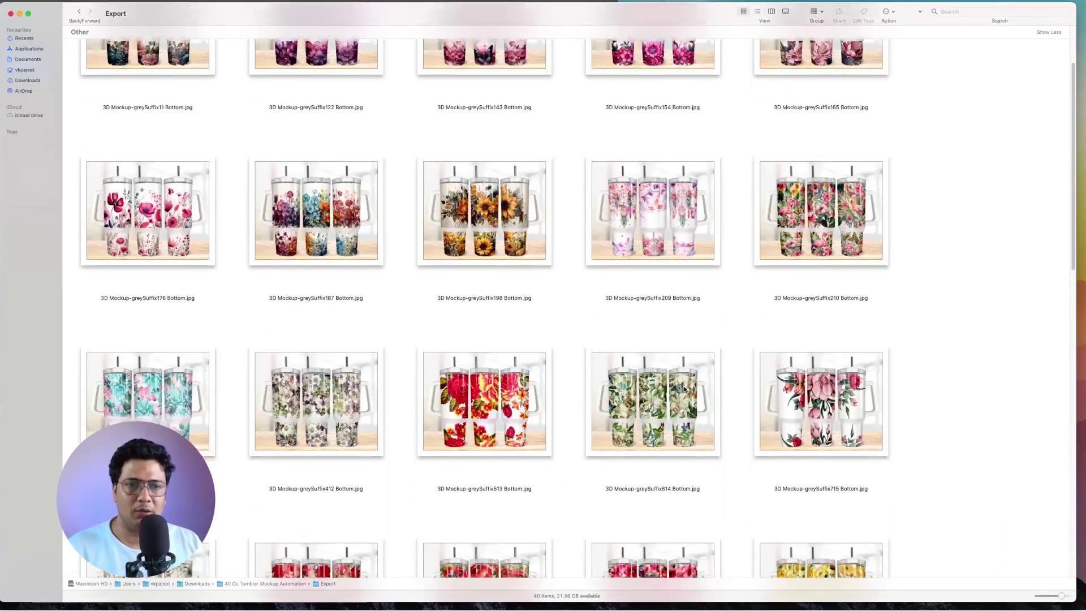
scroll(684, 389, down, 6)
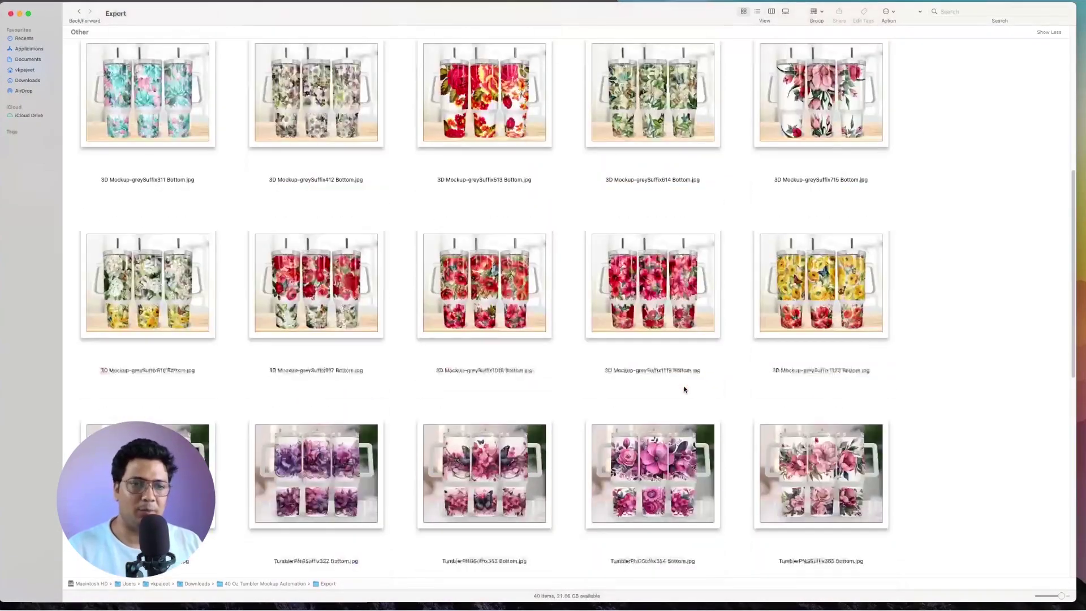
scroll(684, 389, down, 10)
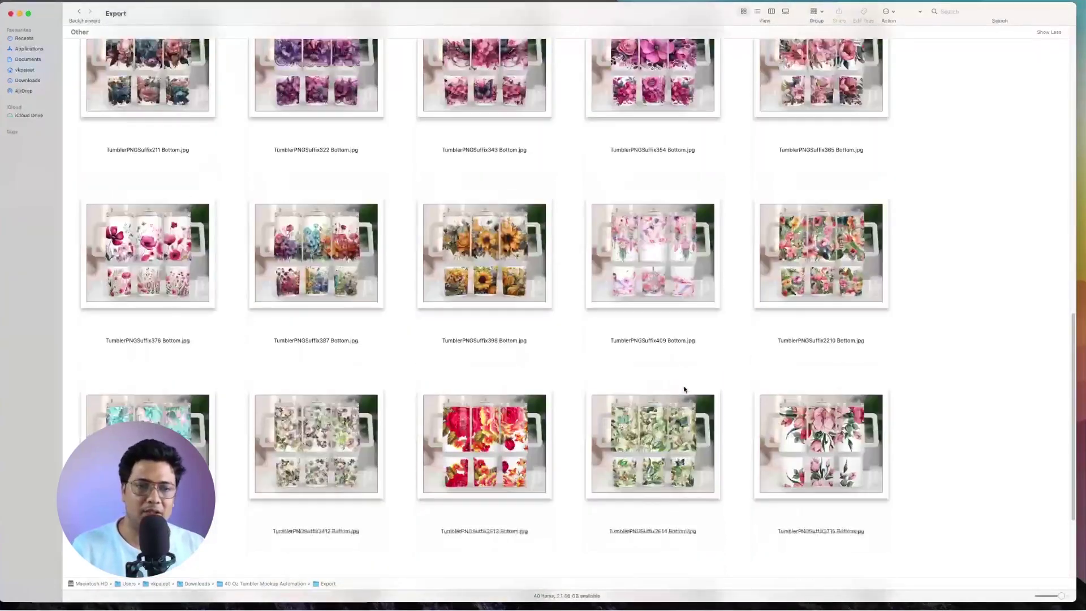
Switch the Export folder to gallery view and examine the 3D Mockup-grey tumbler mockups one by one at large size.
key(super+4)
key(Right)
key(Right)
key(Right)
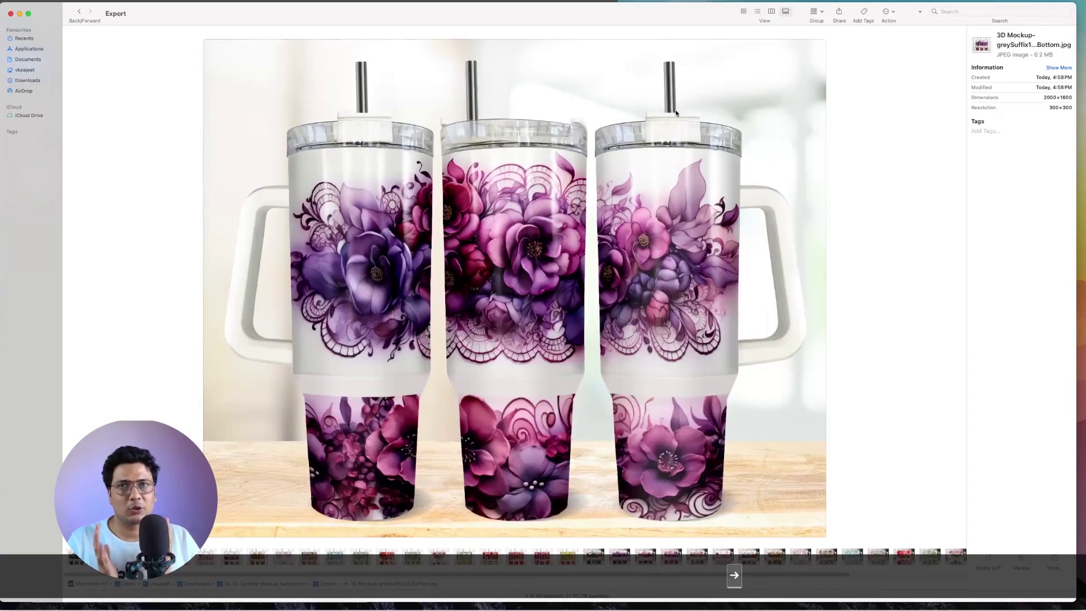
key(Right)
key(Right)
key(Right)
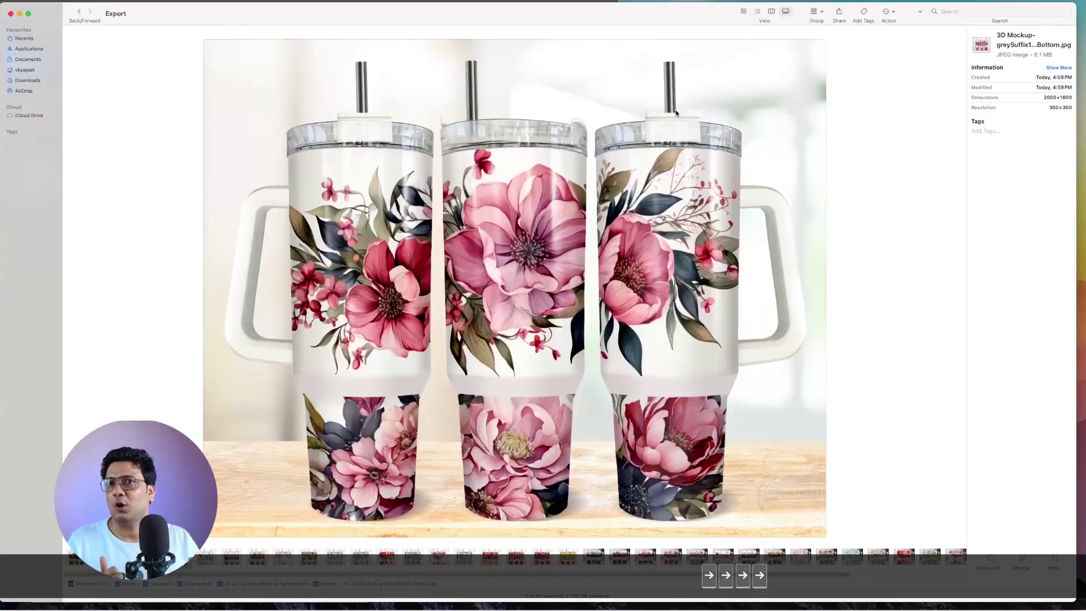
key(Right)
key(Right)
key(Right)
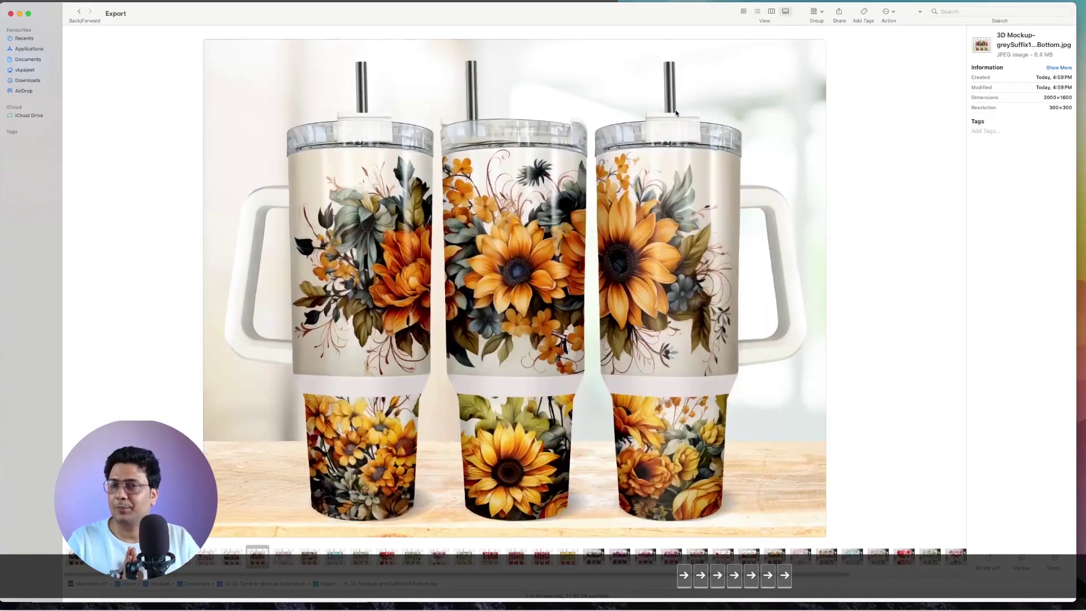
key(Right)
key(Right)
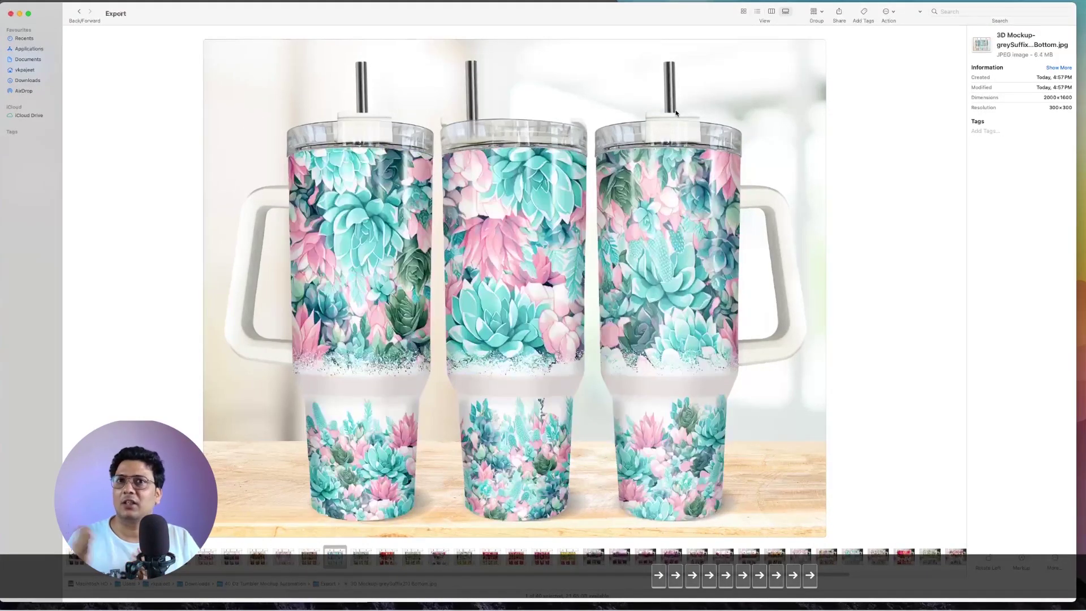